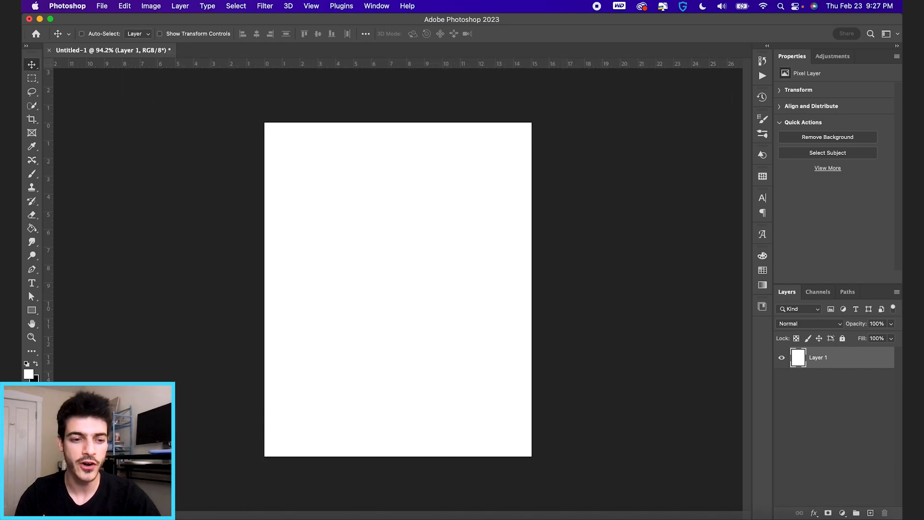
- Drop Photo.jpg onto the canvas and scale it up to cover the whole page
left_click_drag(146, 84, 401, 358)
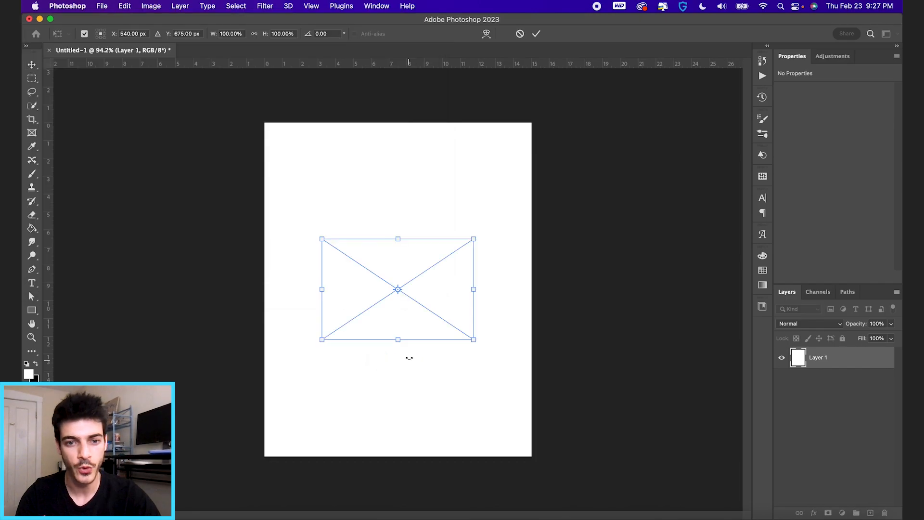
left_click_drag(479, 242, 708, 83)
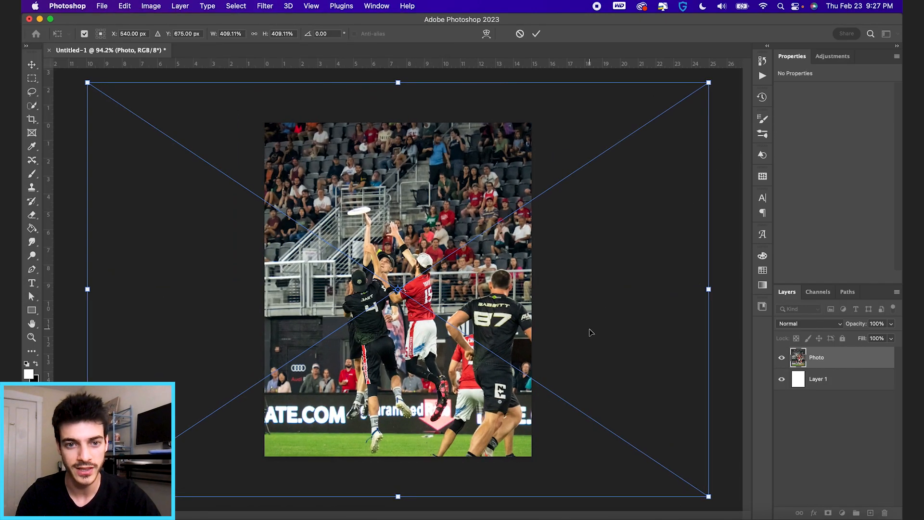
left_click_drag(590, 333, 590, 296)
key("Return")
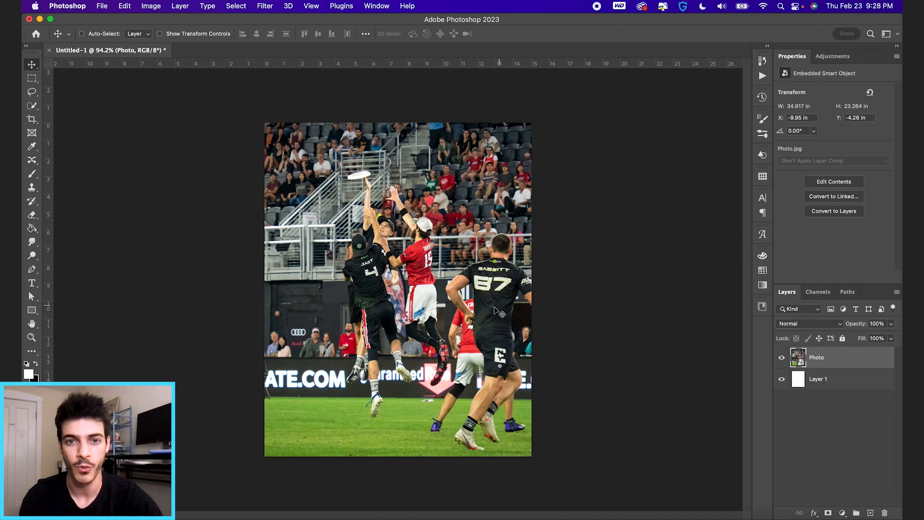
scroll(483, 325, "up", 2)
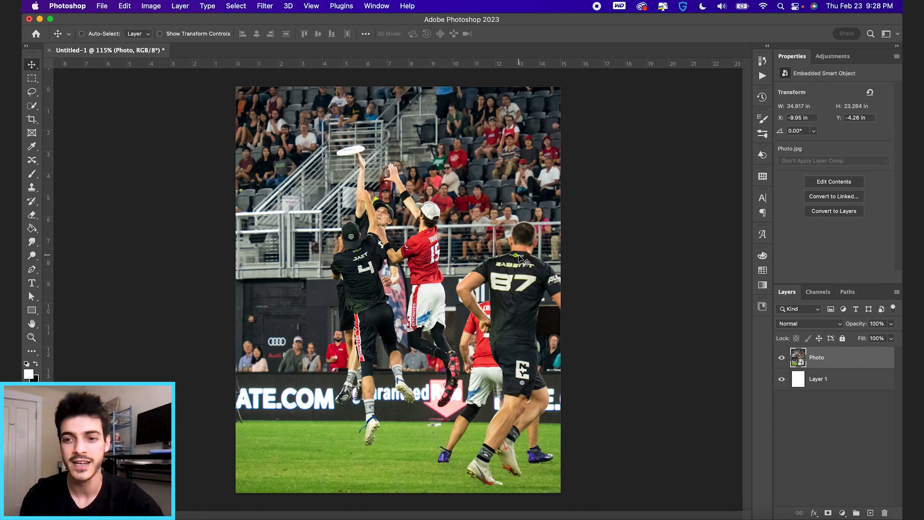
- Apply a Wave distortion with Square type to break the photo into shifted blocks
left_click(265, 6)
mouse_move(272, 159)
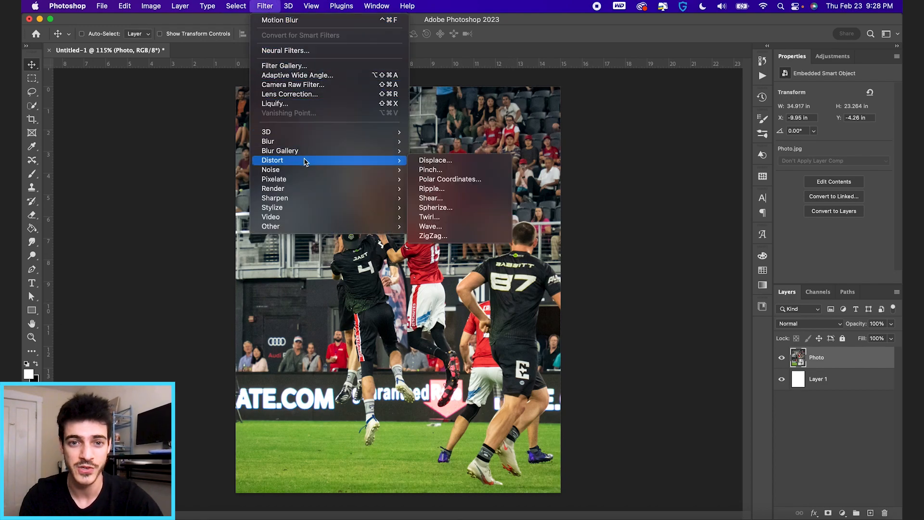
left_click(457, 229)
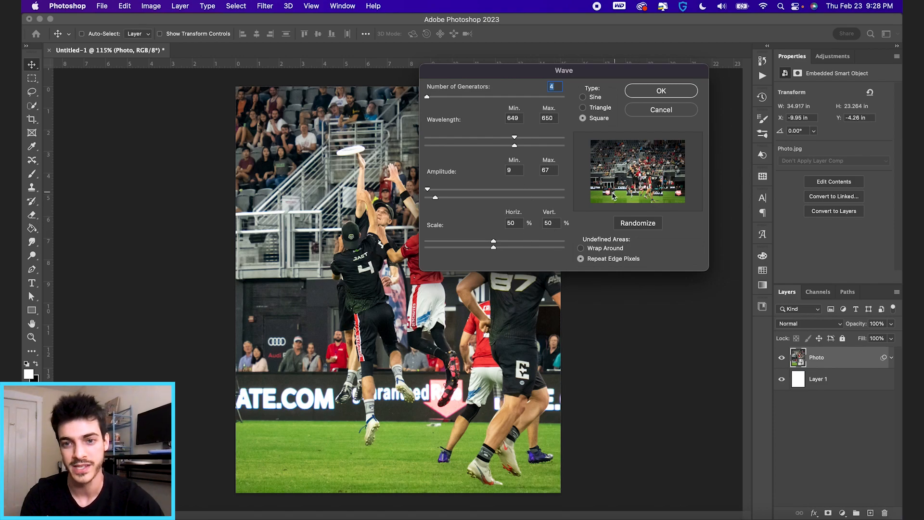
left_click(662, 91)
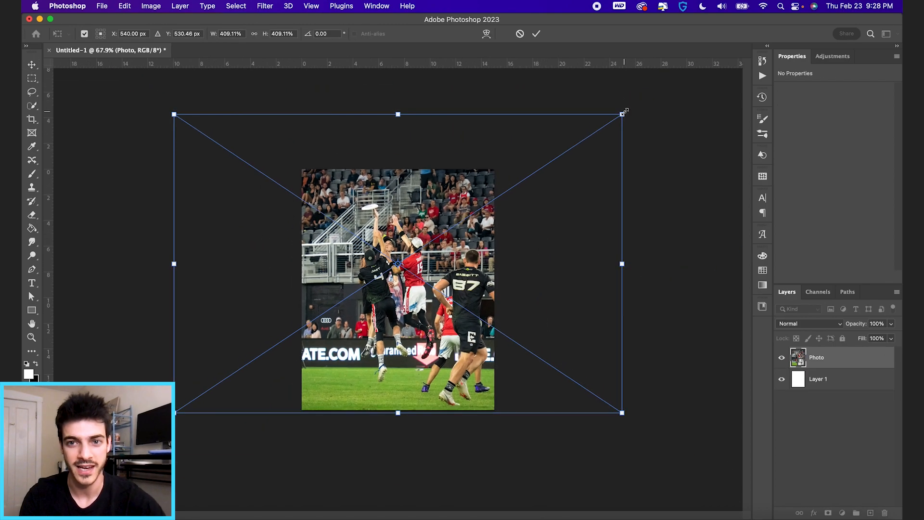
- Enlarge the distorted photo for bigger tiles and reposition it on the page
left_click_drag(623, 114, 698, 68)
left_click_drag(609, 231, 600, 214)
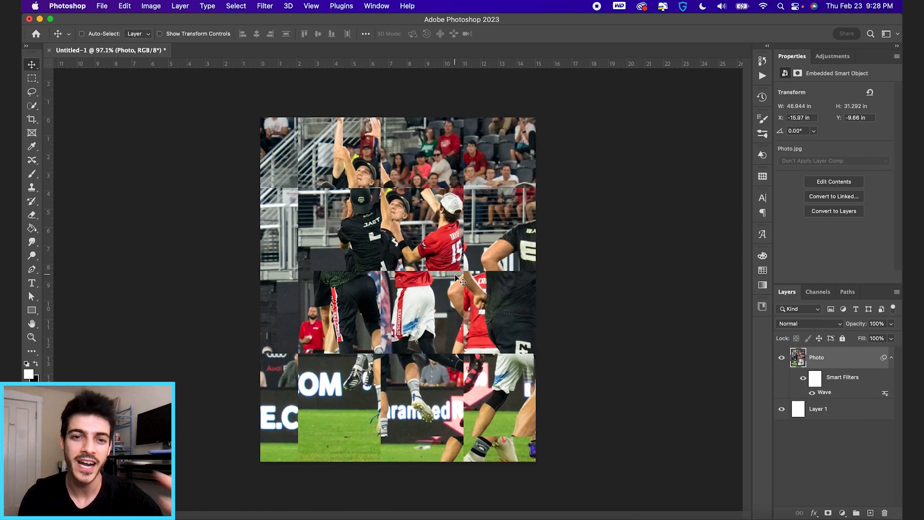
left_click_drag(479, 236, 480, 246)
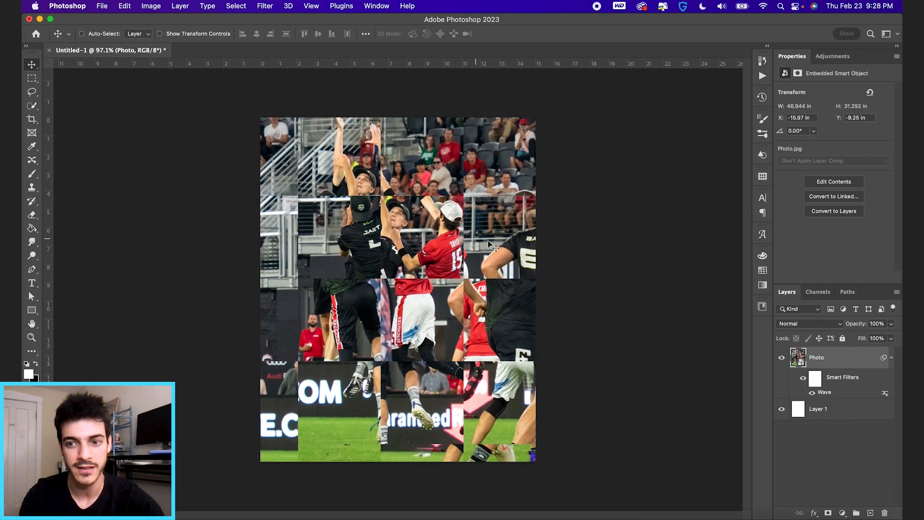
left_click(842, 513)
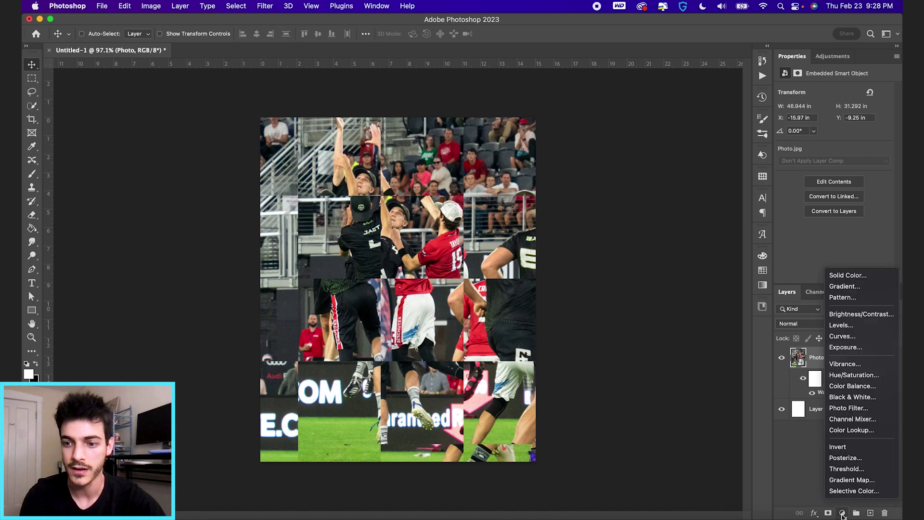
- Add a Gradient Map adjustment above the photo and edit its gradient
left_click(851, 479)
left_click(801, 360)
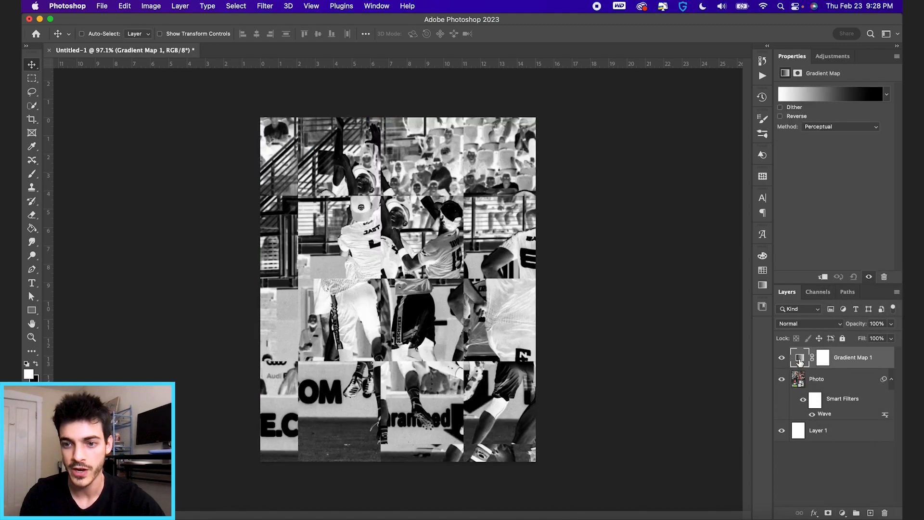
left_click(815, 94)
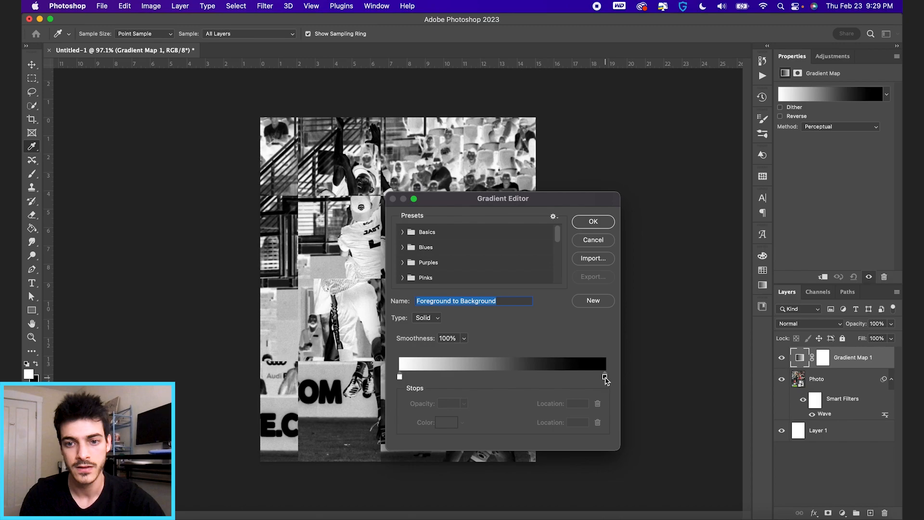
- Make the gradient dark-to-white with the dark stop set to light gray #d3d3d3
left_click_drag(606, 377, 478, 379)
left_click_drag(399, 377, 605, 377)
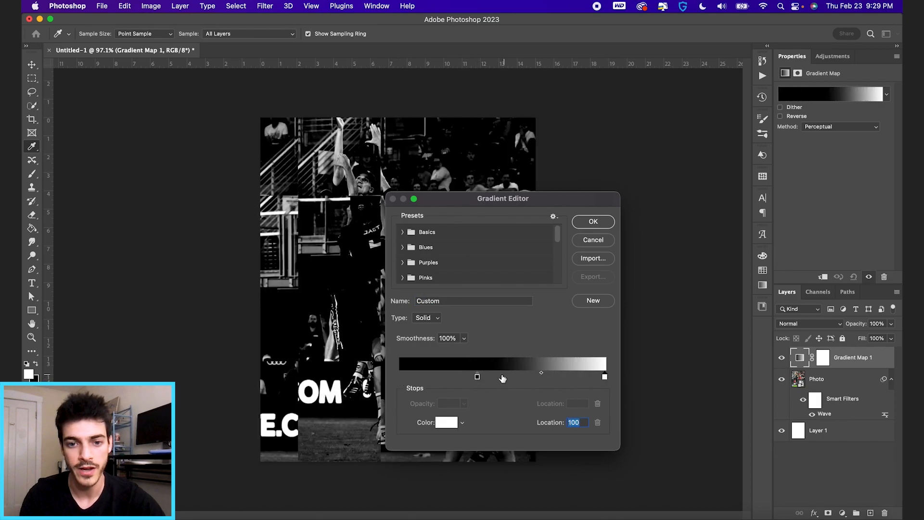
left_click_drag(478, 378, 399, 377)
double_click(398, 377)
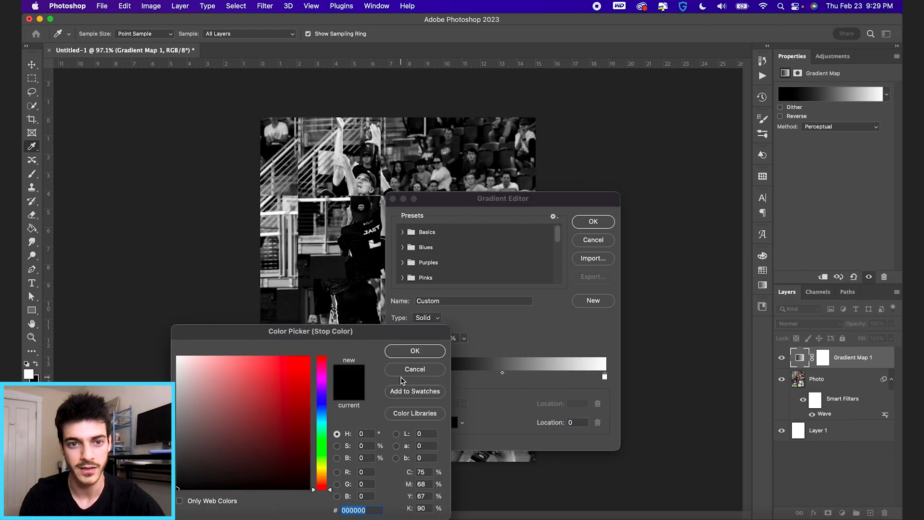
left_click_drag(190, 412, 176, 376)
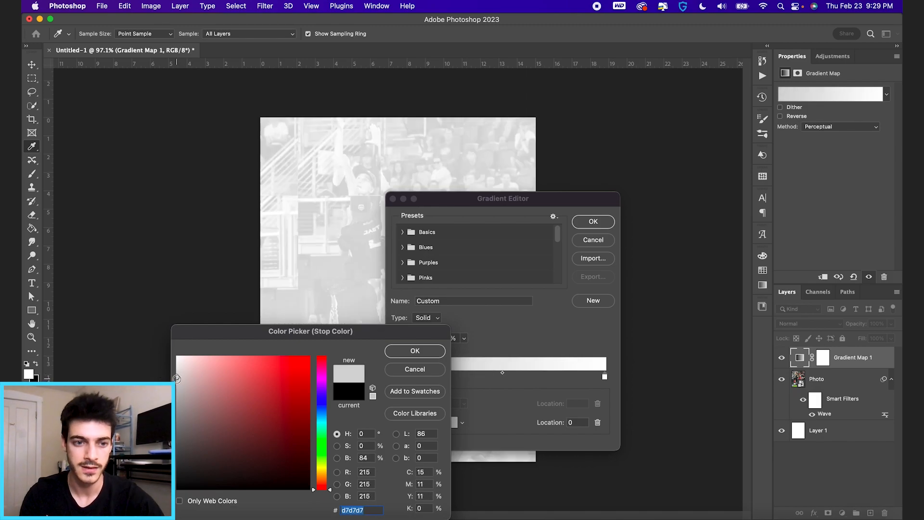
left_click_drag(176, 378, 175, 379)
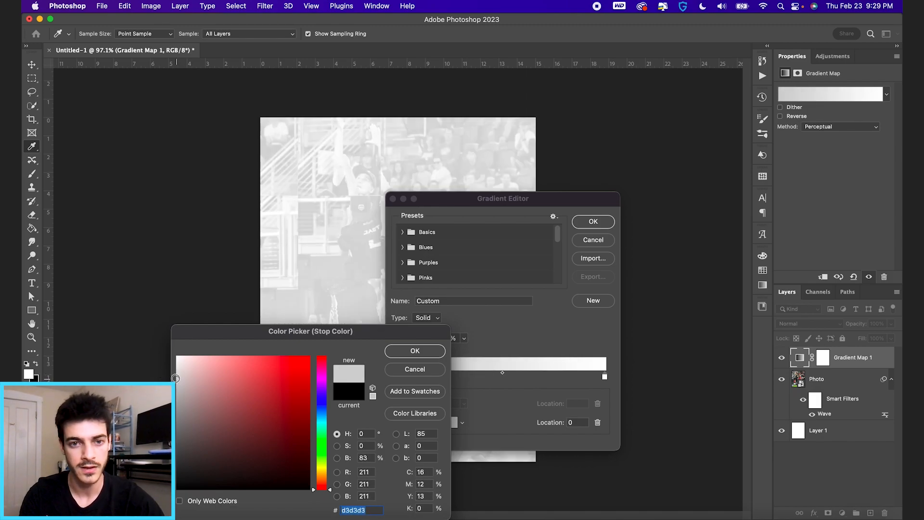
key("Return")
key("Return")
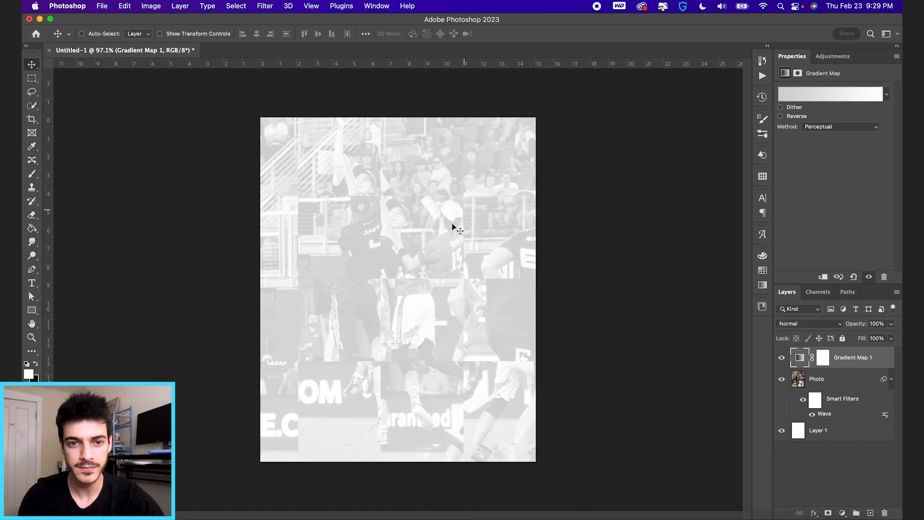
scroll(425, 224, "up", 2)
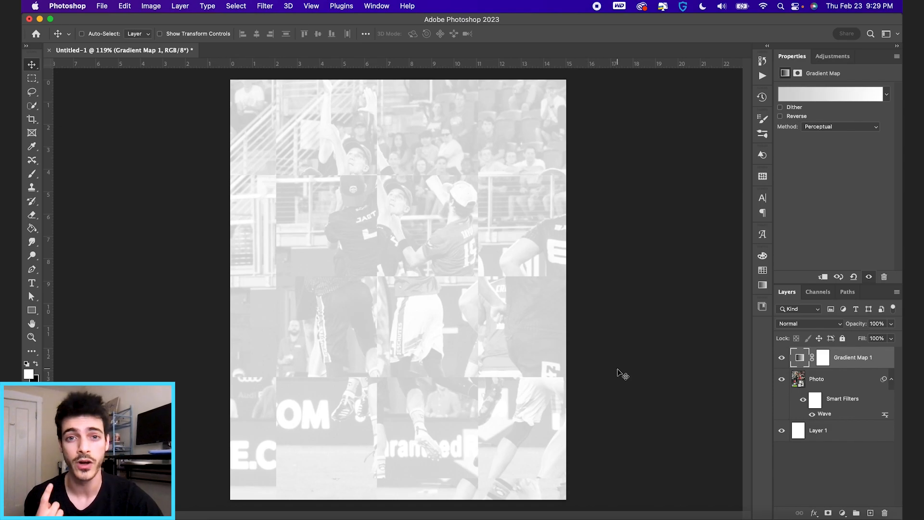
- Apply a Gaussian Blur of about 4 px radius to the Photo layer
key("alt+bracketleft")
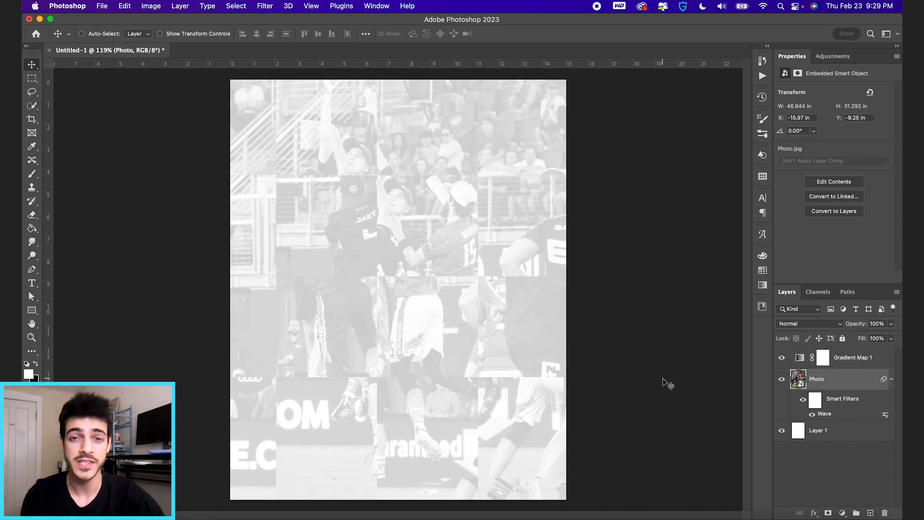
left_click(264, 6)
mouse_move(268, 141)
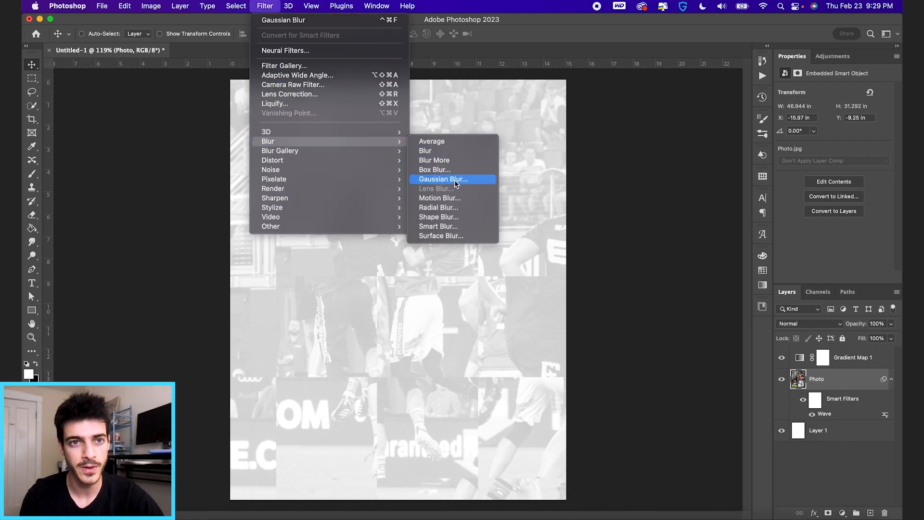
left_click(455, 180)
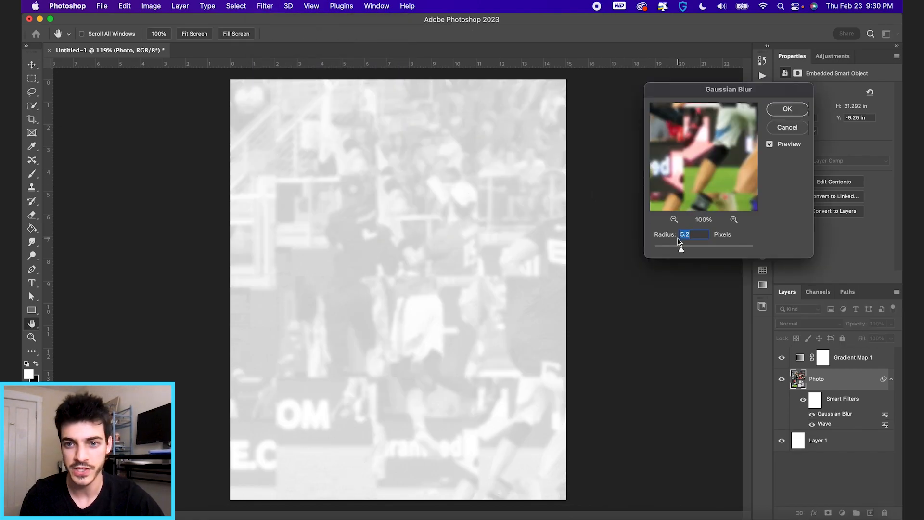
left_click_drag(677, 250, 676, 251)
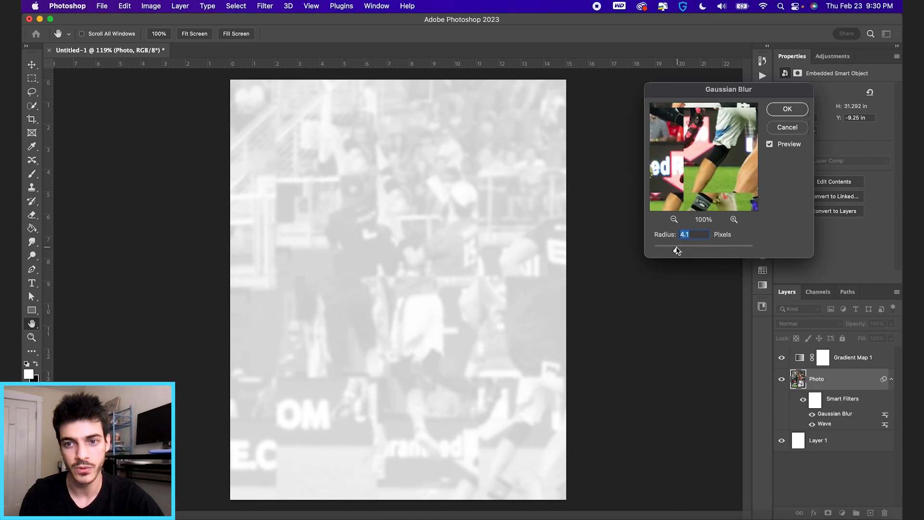
key("Return")
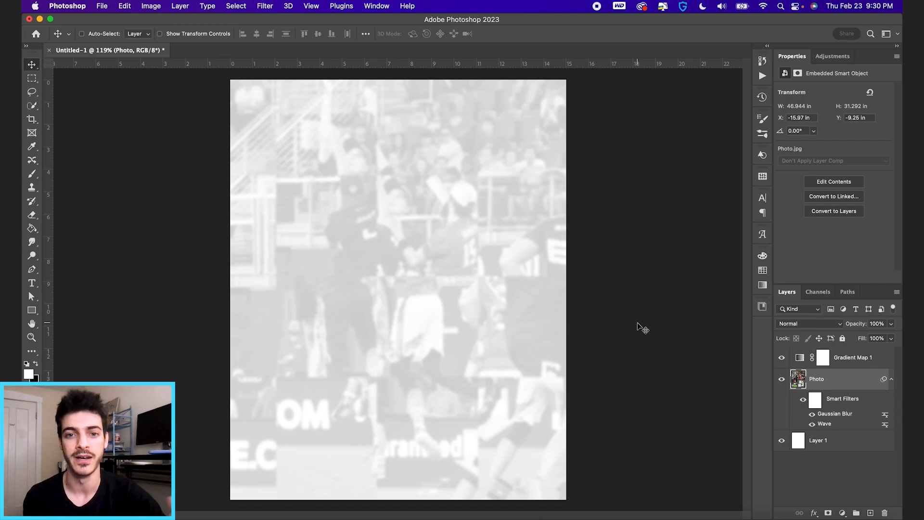
- Place JumpingPlayers.png as a smart object atop the stack, centered over the background
key("alt+bracketright")
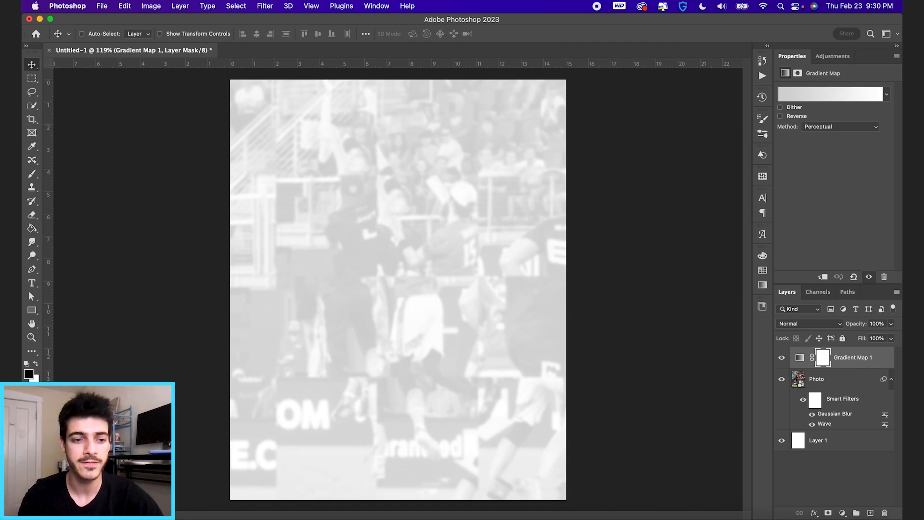
key("super+Tab")
left_click_drag(166, 64, 470, 320)
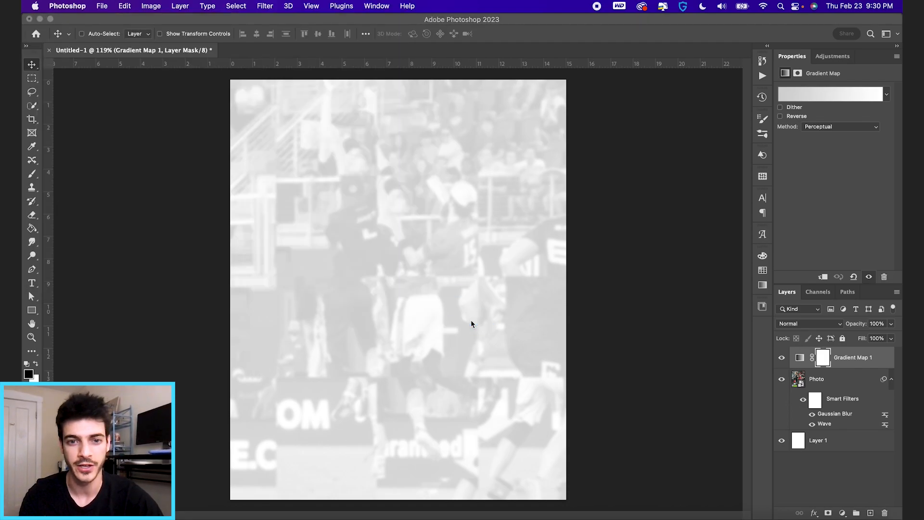
key("Return")
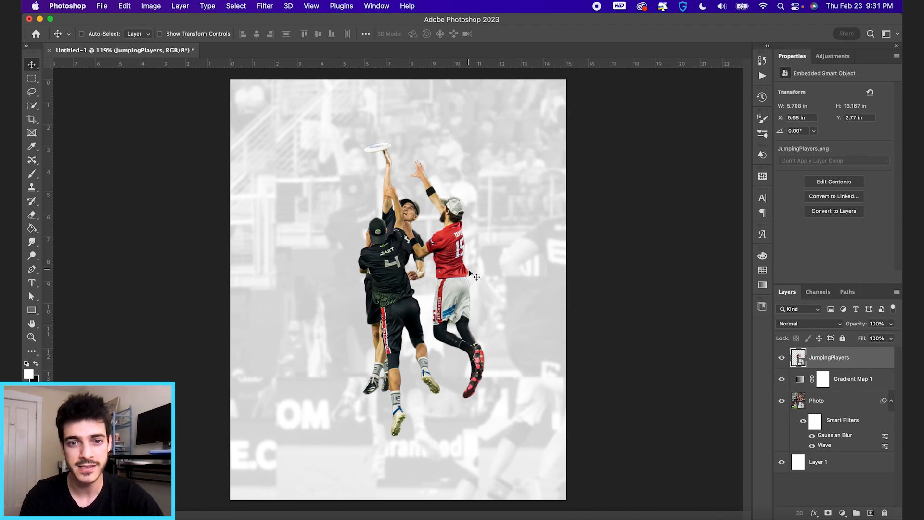
left_click(264, 6)
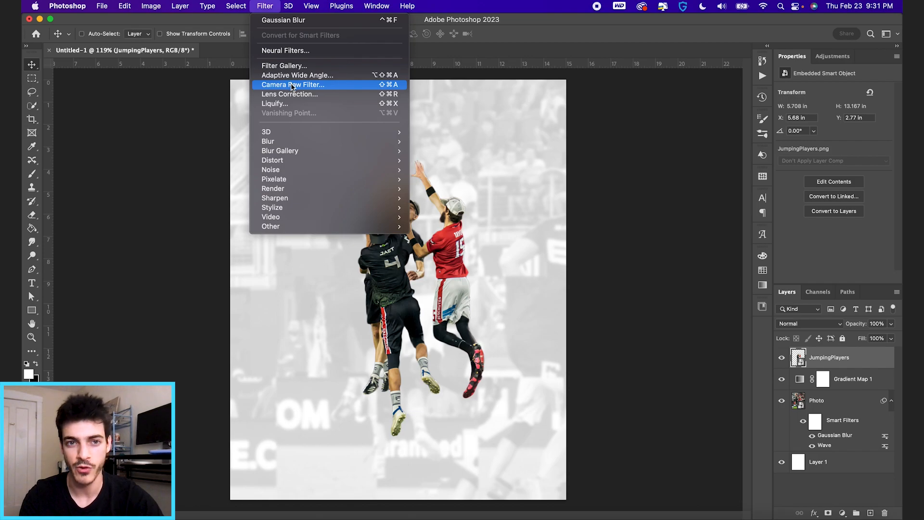
left_click(608, 250)
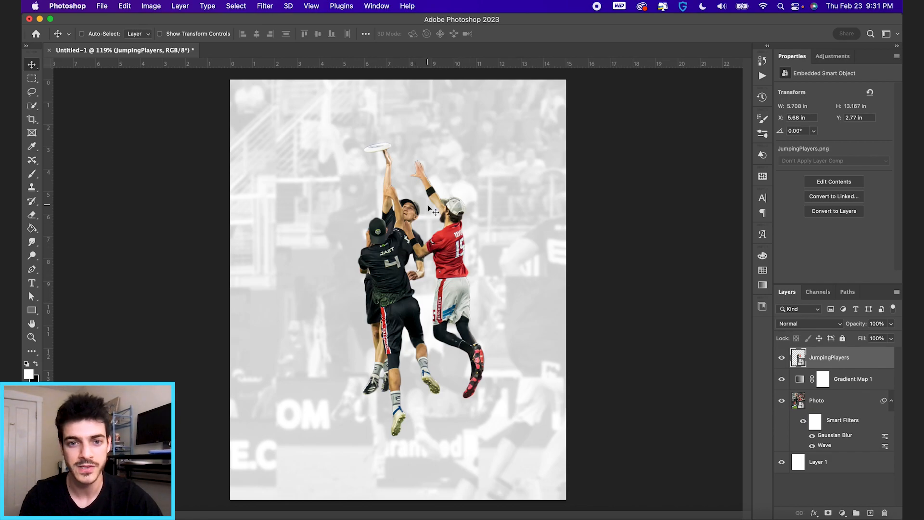
scroll(431, 209, "up", 4)
scroll(391, 290, "down", 3)
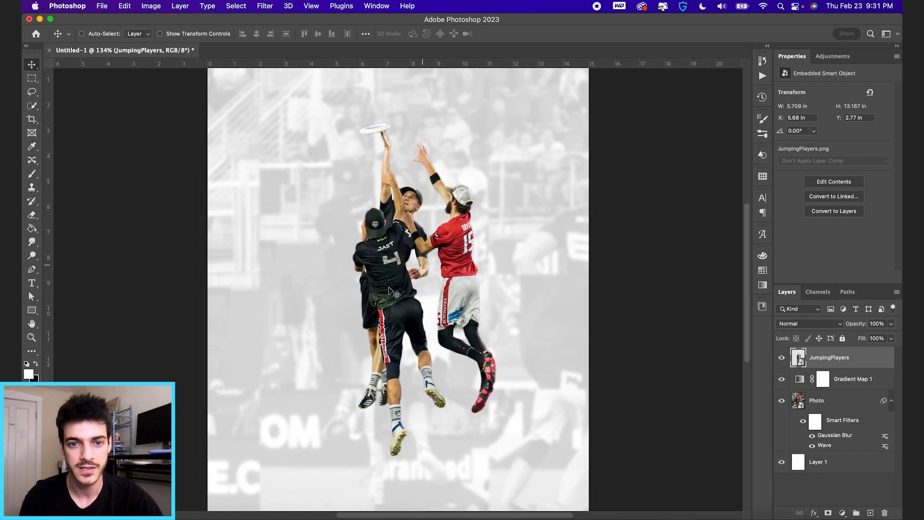
scroll(448, 249, "down", 1)
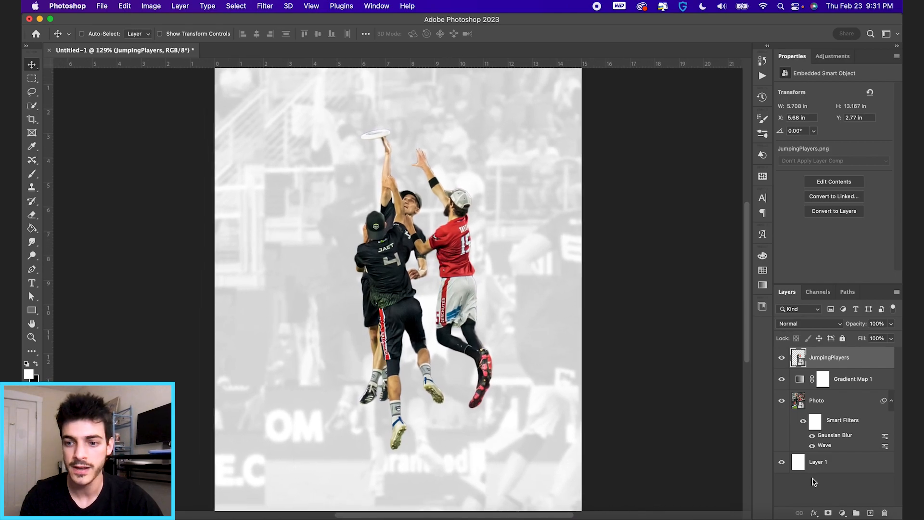
- Add a white Inner Glow in Overlay mode at roughly 63% opacity to the players cutout
left_click(814, 513)
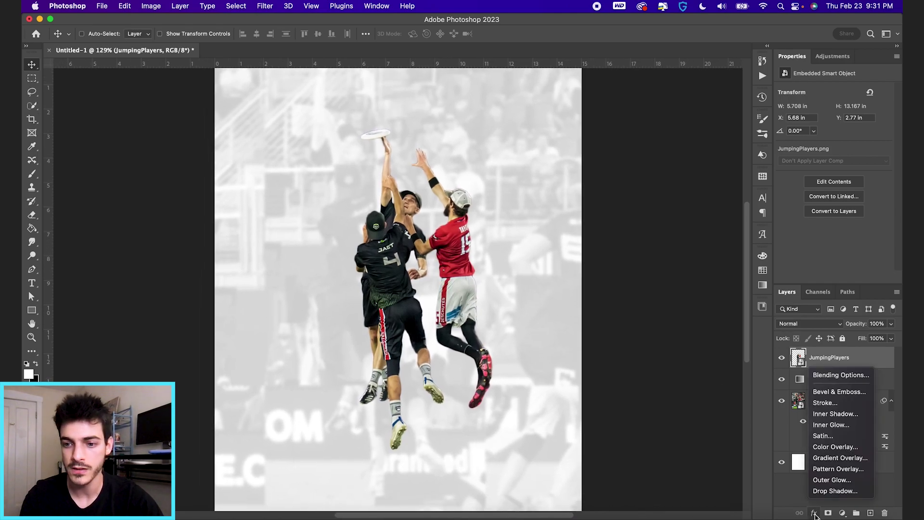
left_click(830, 425)
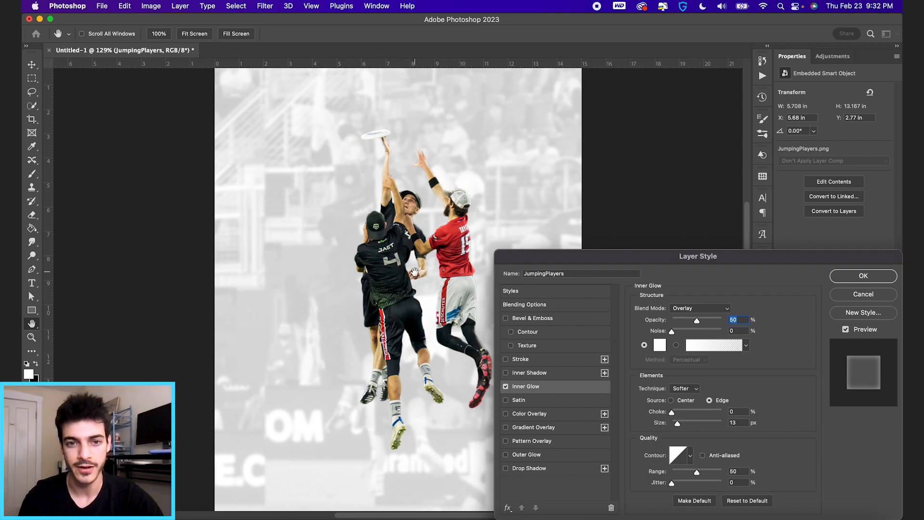
left_click(704, 309)
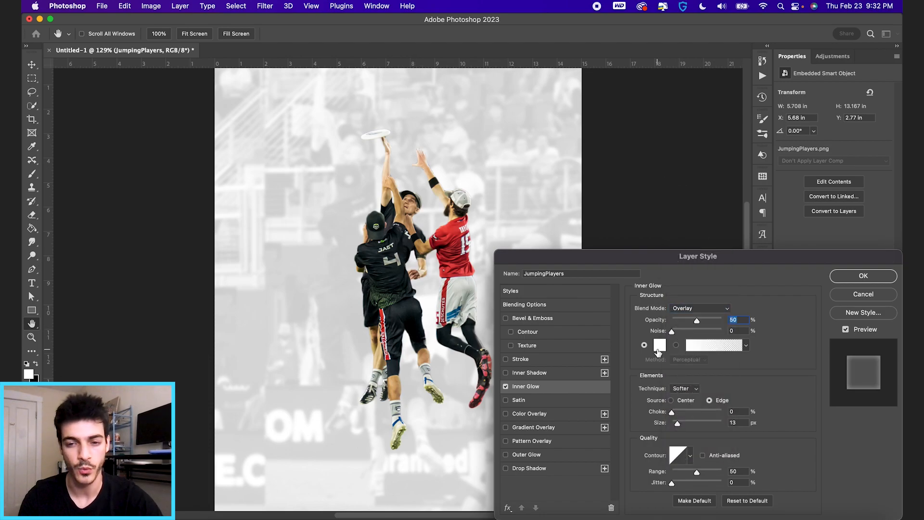
mouse_move(697, 321)
left_mouse_down()
mouse_move(751, 323)
mouse_move(707, 323)
left_mouse_up()
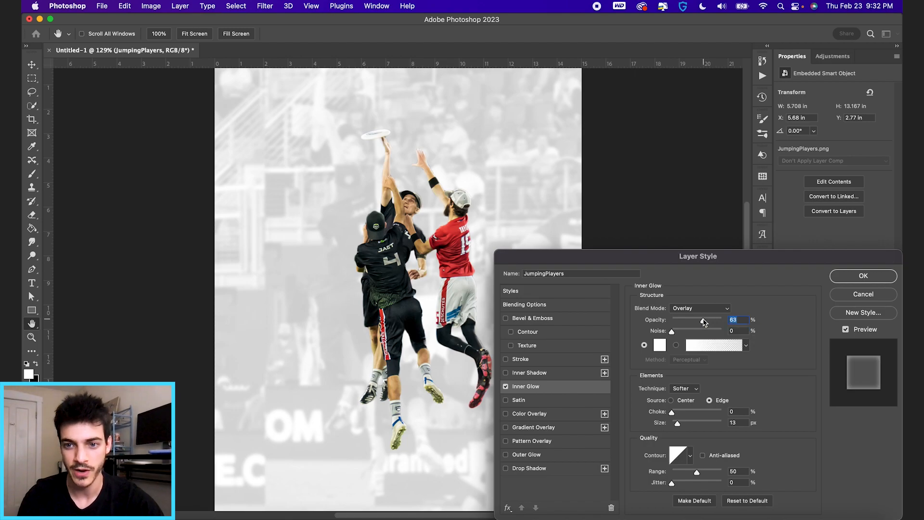
left_click(863, 276)
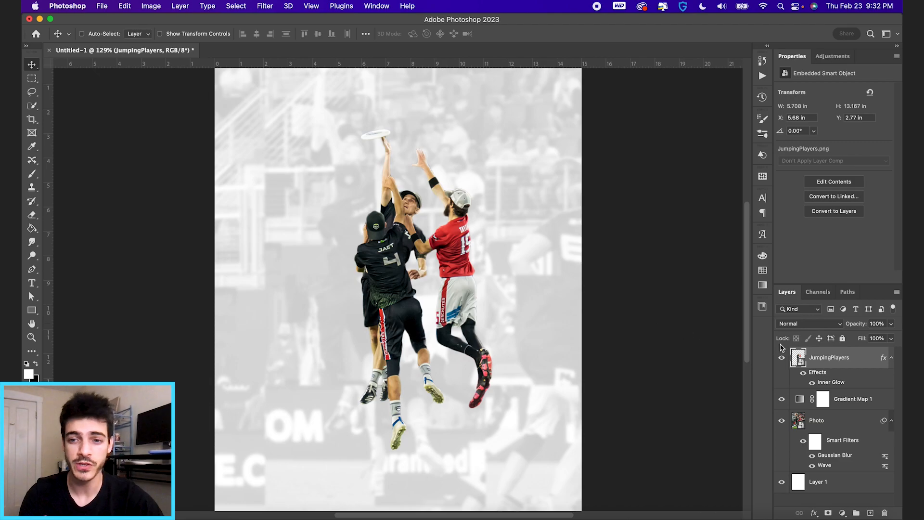
scroll(625, 361, "down", 1)
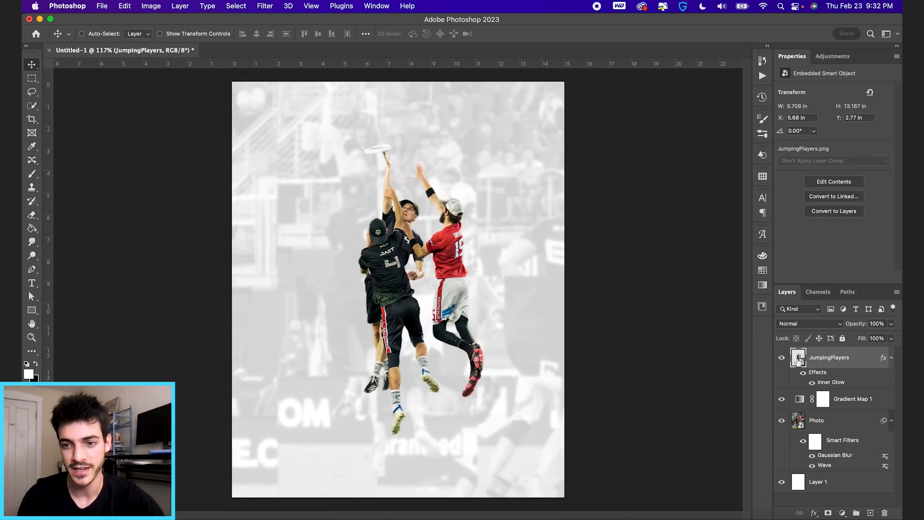
- Duplicate the players beneath the original without the glow and apply a 90° Motion Blur
left_click_drag(799, 359, 800, 391)
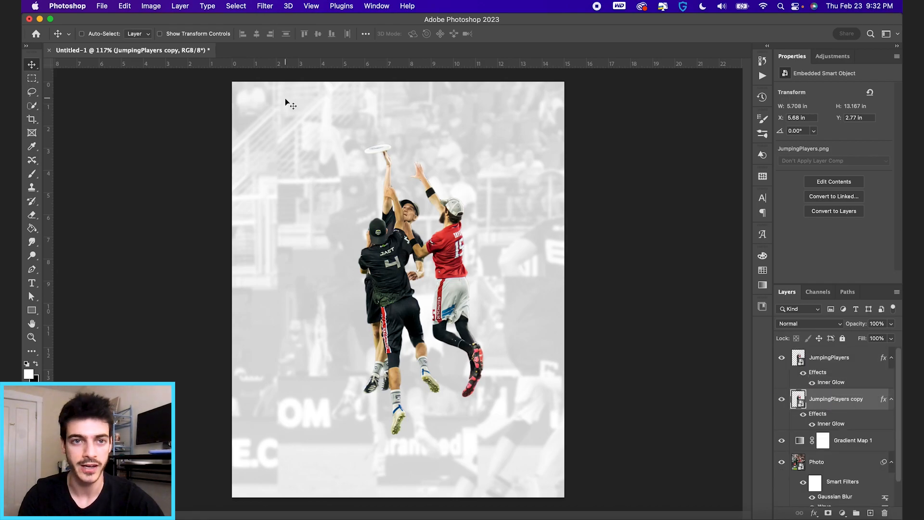
left_click_drag(818, 413, 884, 512)
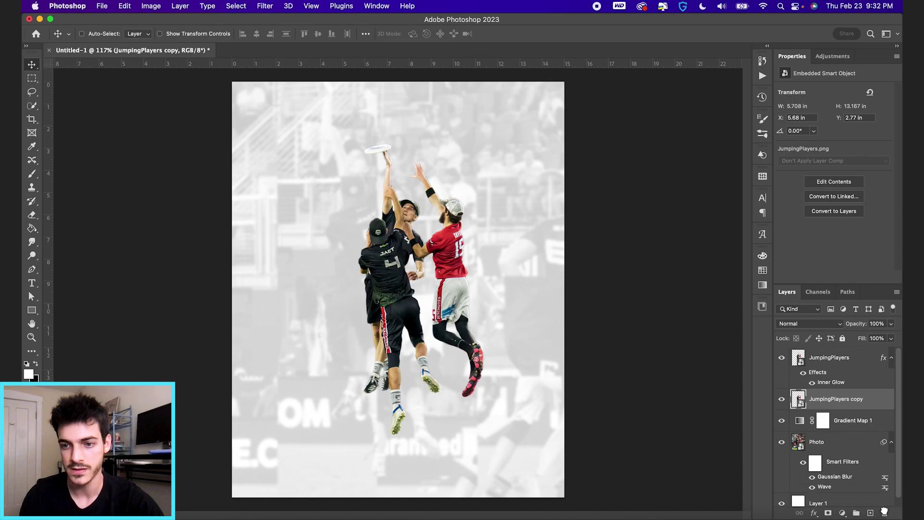
left_click(264, 5)
mouse_move(268, 140)
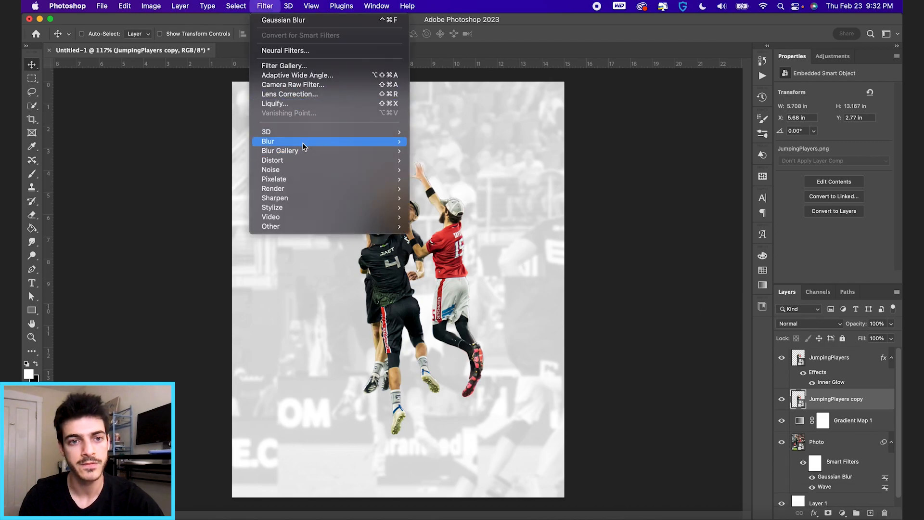
left_click(441, 199)
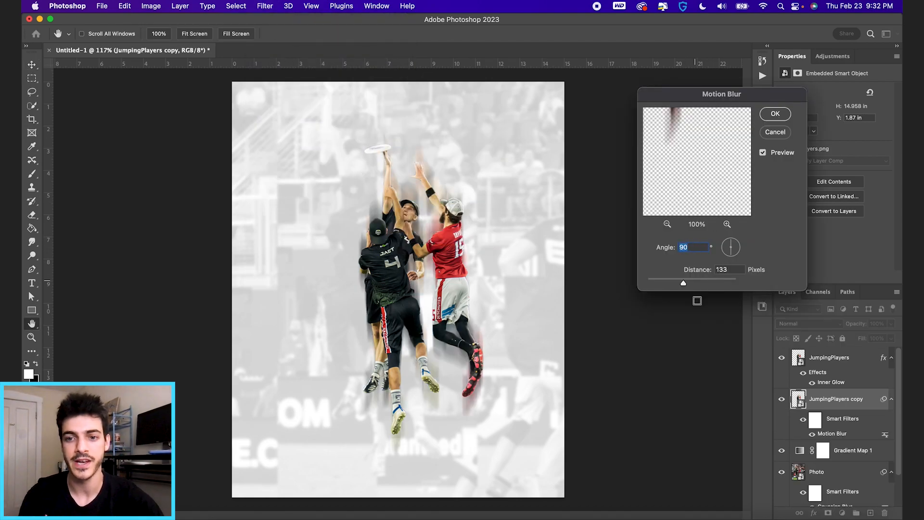
left_click(777, 114)
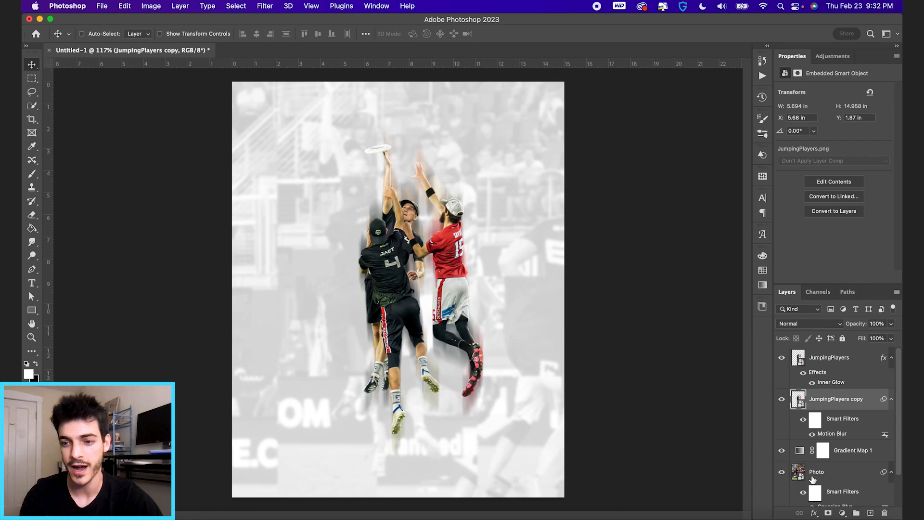
- Hide the blurred copy with a black mask and paint white to reveal streaks below the players' legs
left_click(829, 513)
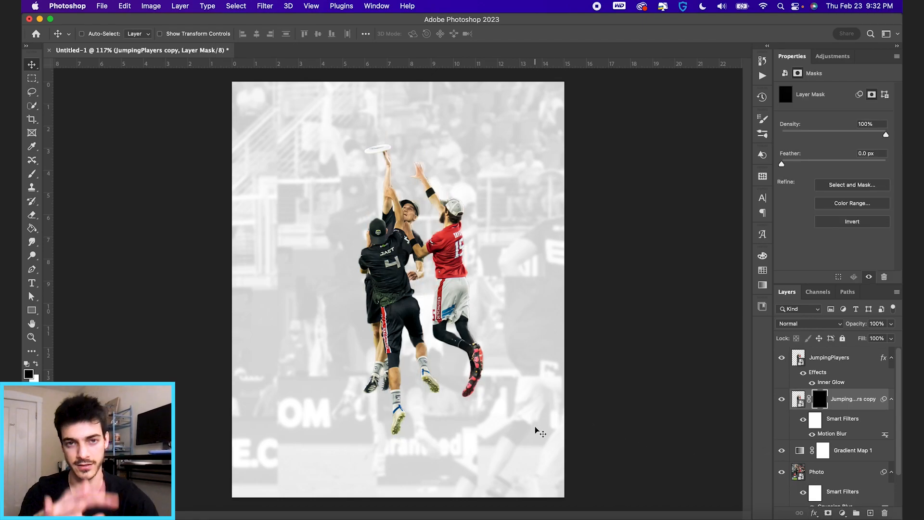
key("b")
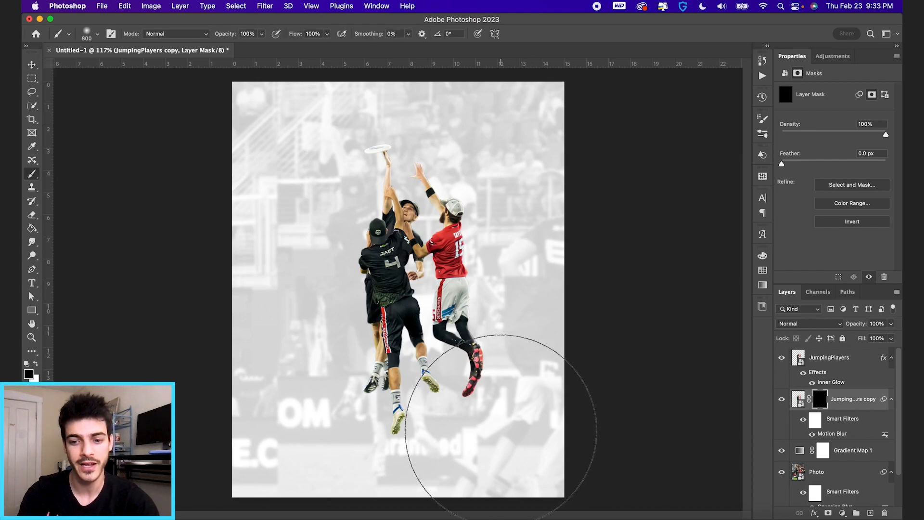
key("bracketleft")
key("bracketleft")
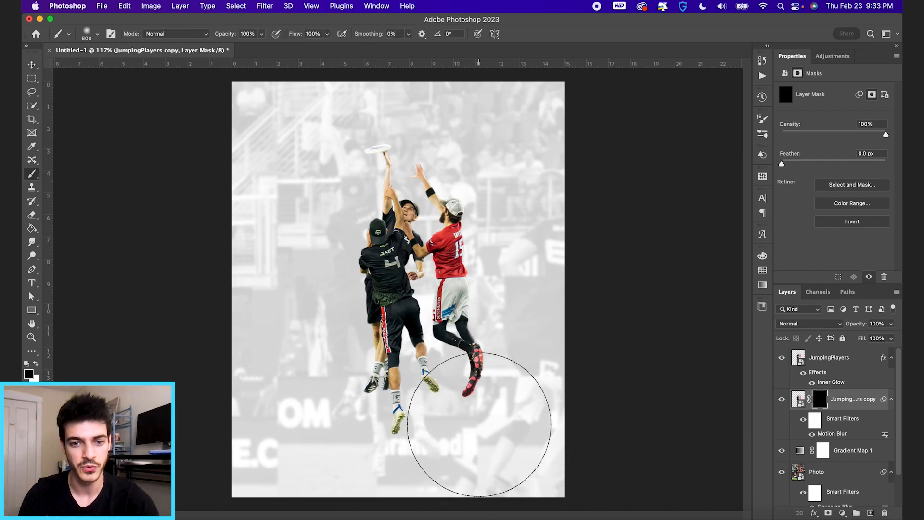
key("bracketright")
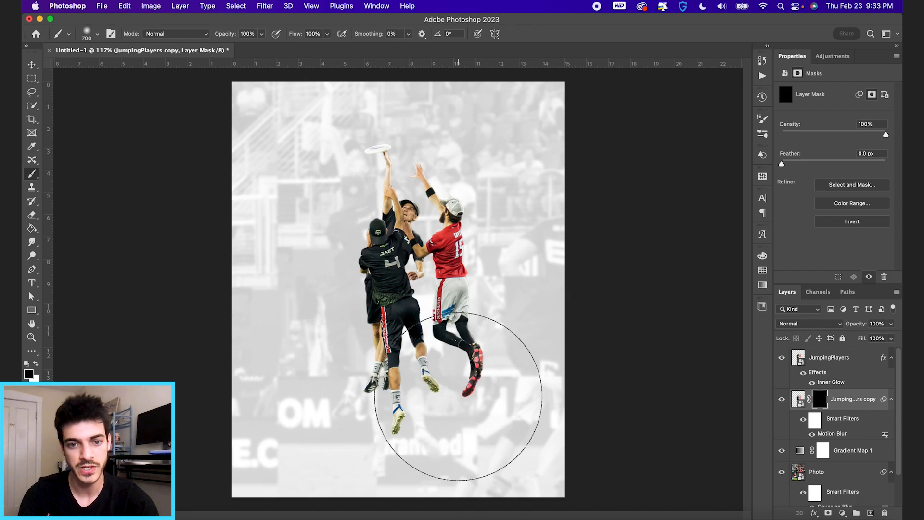
left_click(448, 391)
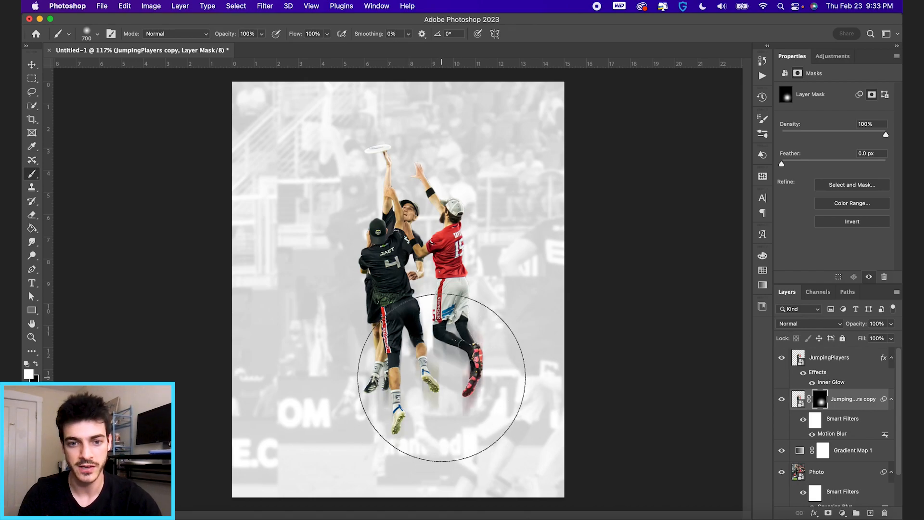
key("bracketright")
key("bracketright")
left_click(429, 378)
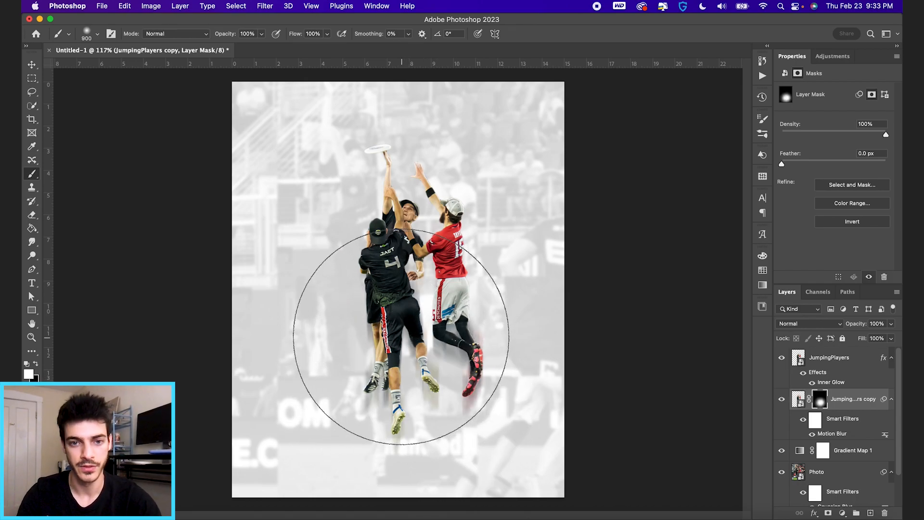
key("bracketleft")
key("bracketleft")
key("x")
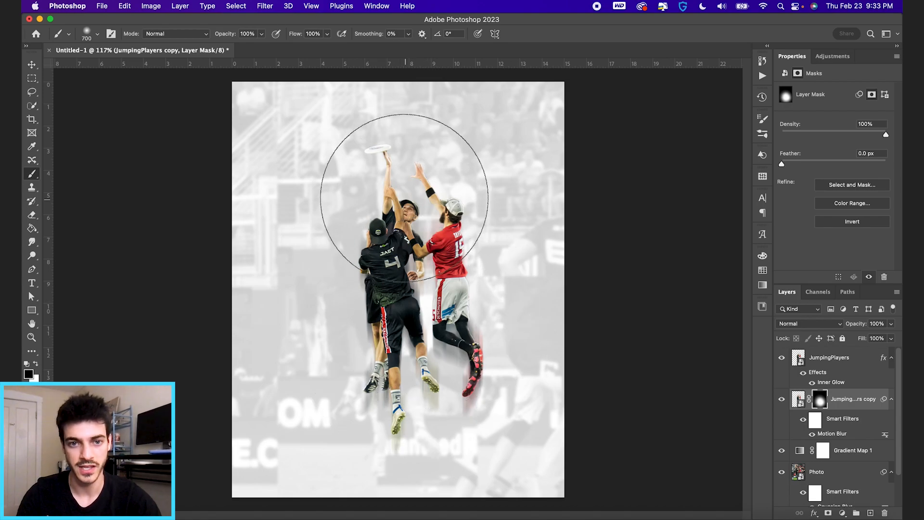
key("bracketleft")
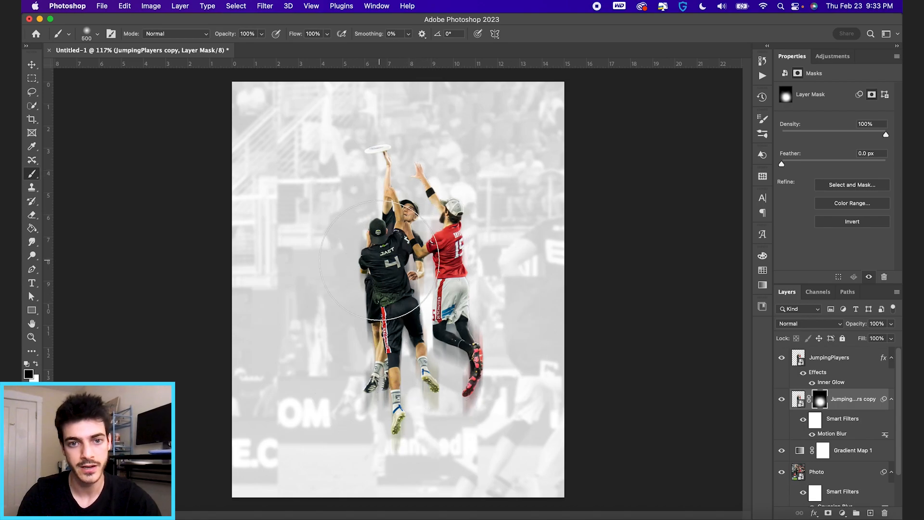
key("x")
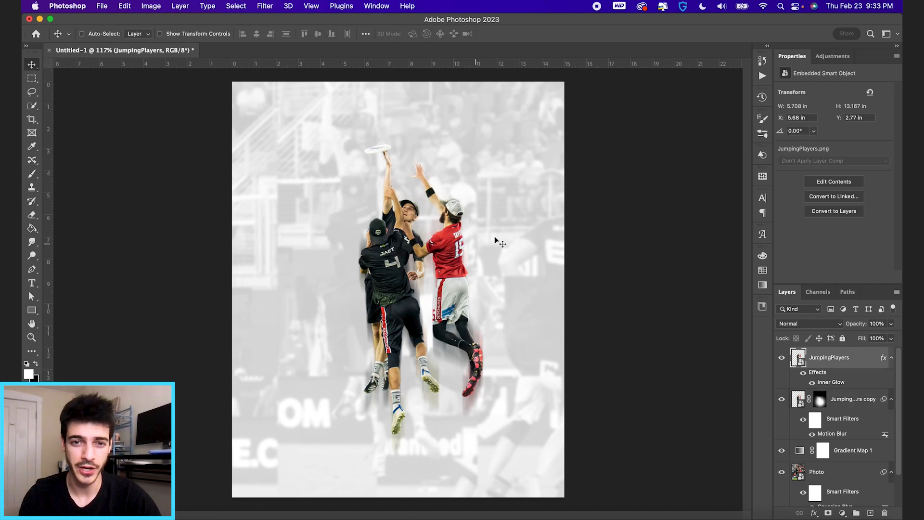
- Add a Curves adjustment clipped to the JumpingPlayers cutout
left_click(843, 513)
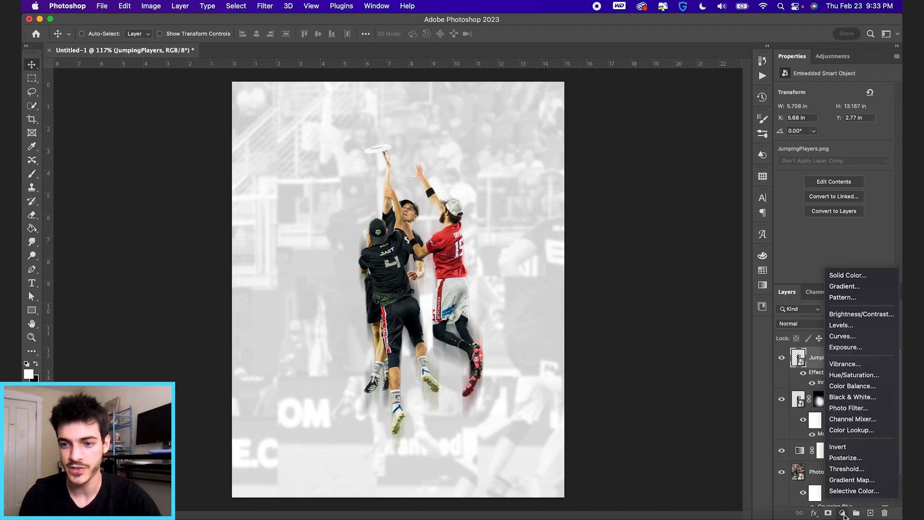
left_click(841, 336)
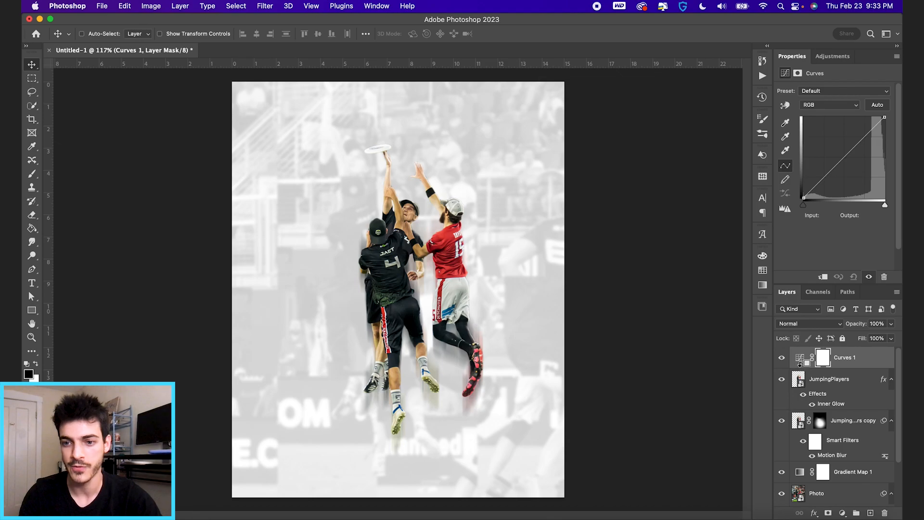
left_click(800, 366, "alt")
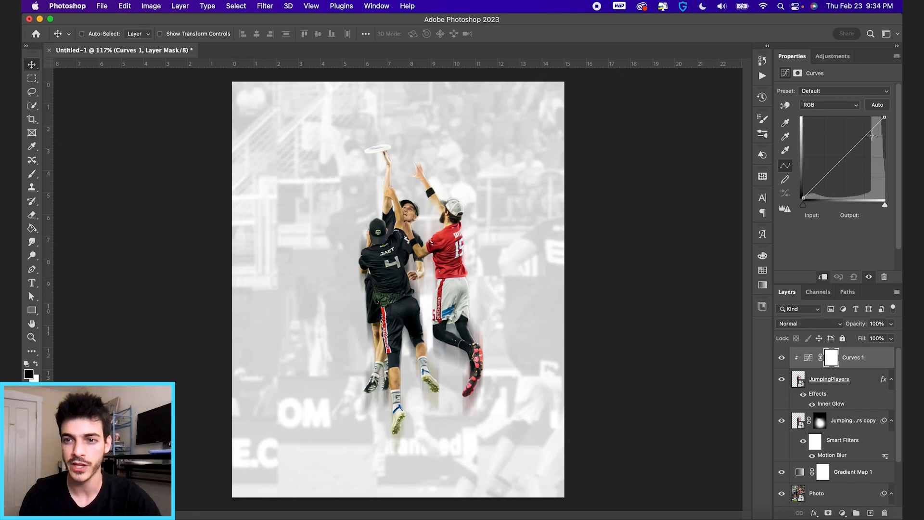
- Lift the curve's highlight and shadow points to brighten the players
left_click_drag(857, 144, 855, 137)
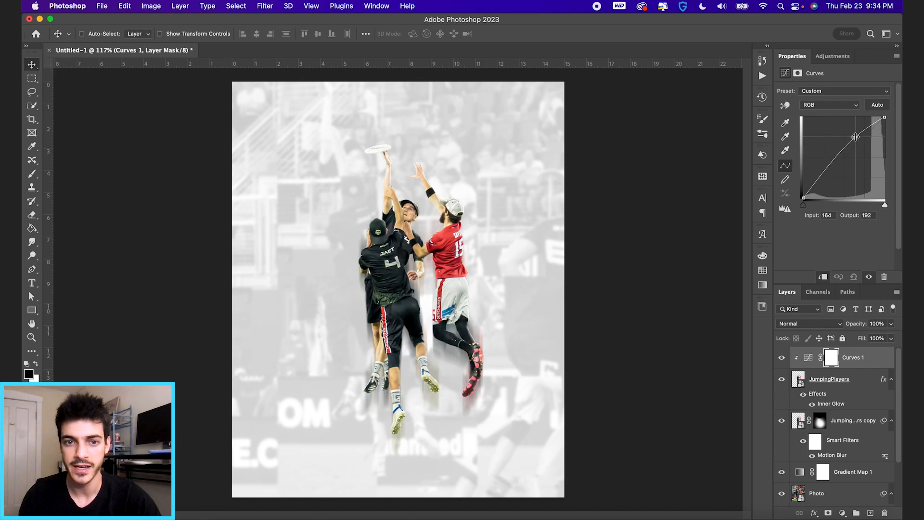
mouse_move(823, 174)
left_mouse_down()
mouse_move(804, 188)
mouse_move(820, 163)
left_mouse_up()
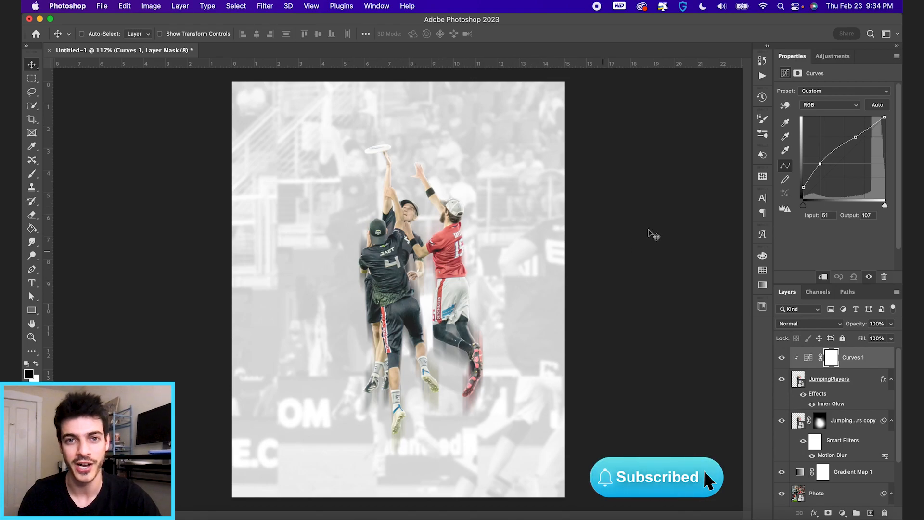
left_click_drag(855, 137, 856, 133)
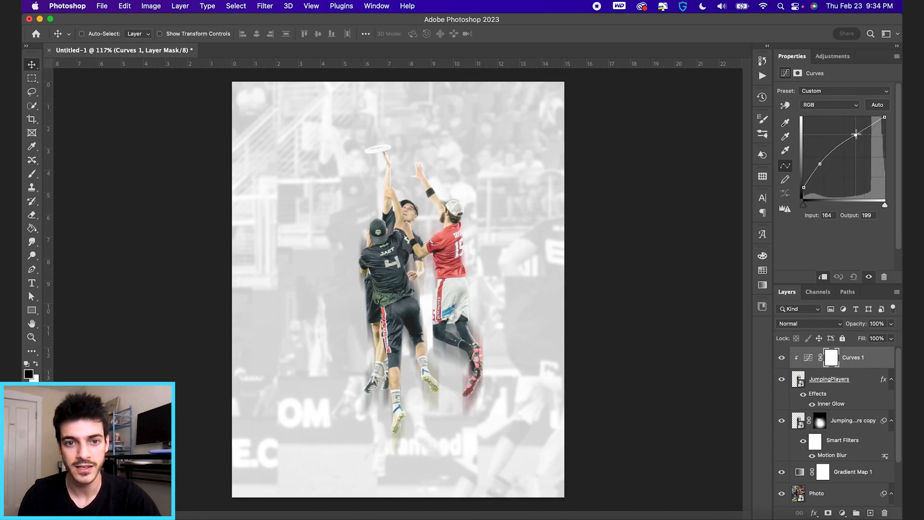
left_click_drag(820, 164, 824, 162)
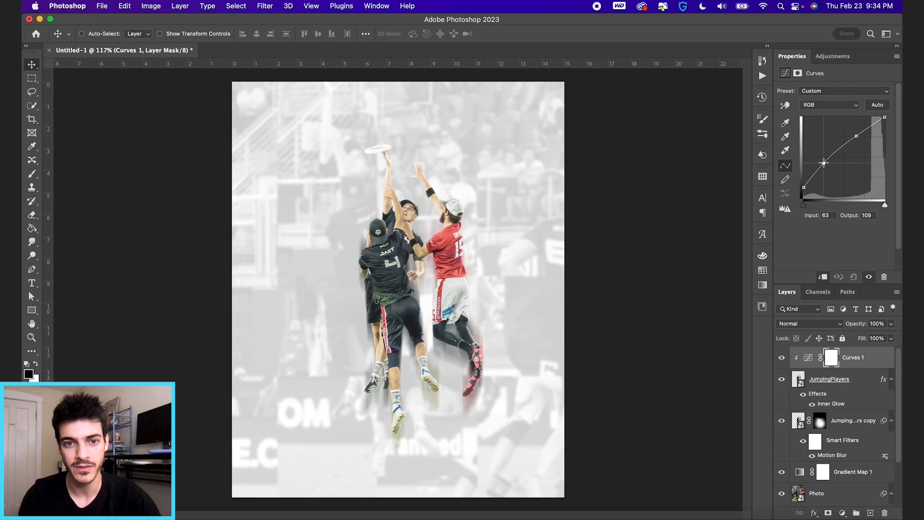
- Add a clipped Hue/Saturation adjustment and lower Saturation to -21
left_click(843, 513)
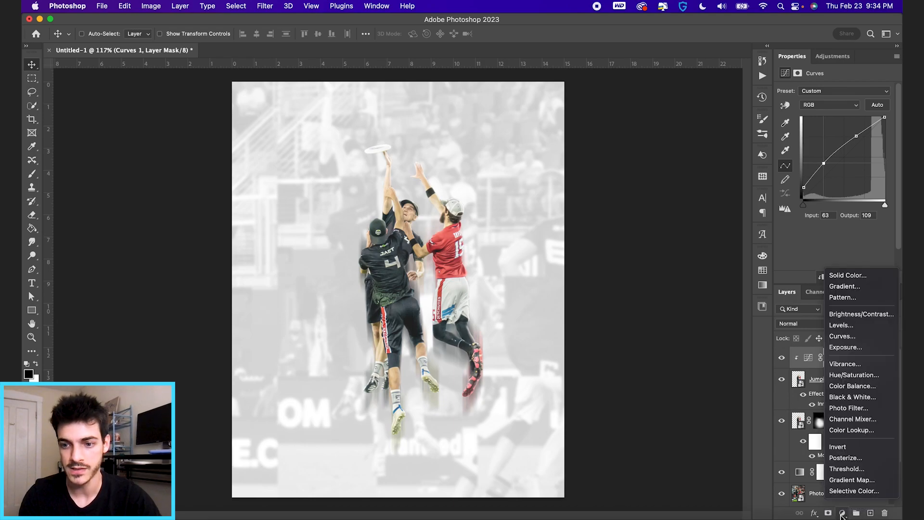
left_click(853, 375)
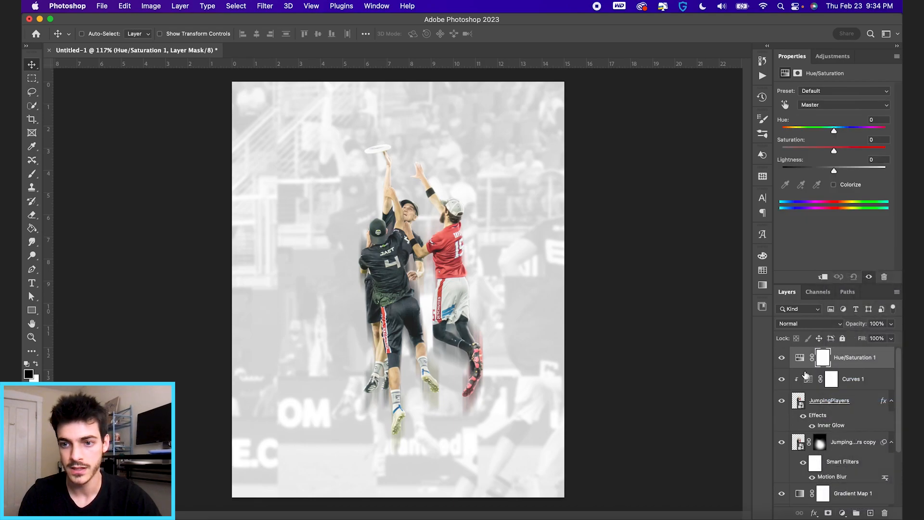
left_click(805, 367, "alt")
left_click_drag(834, 150, 825, 150)
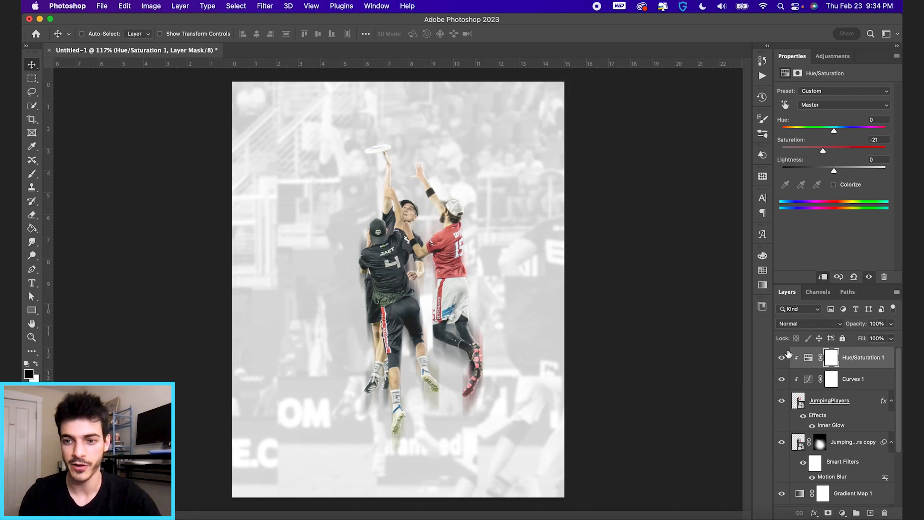
left_click(807, 379)
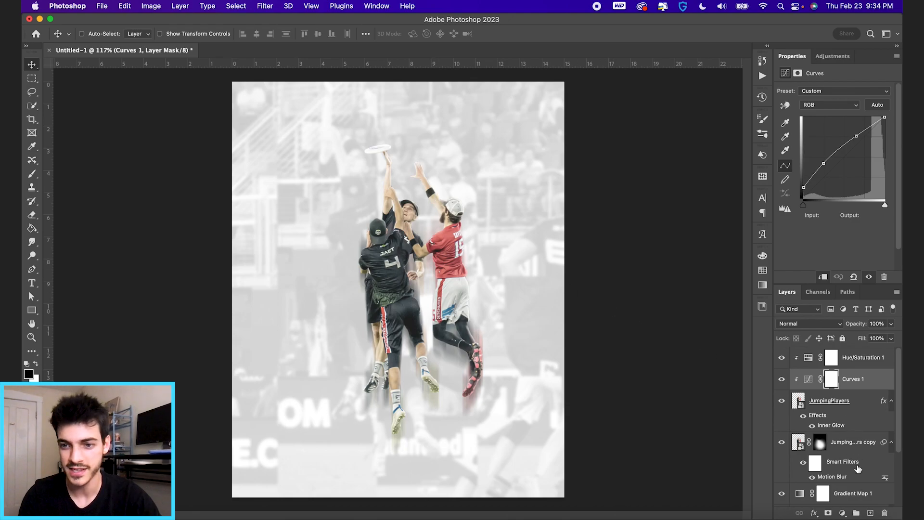
left_click(843, 513)
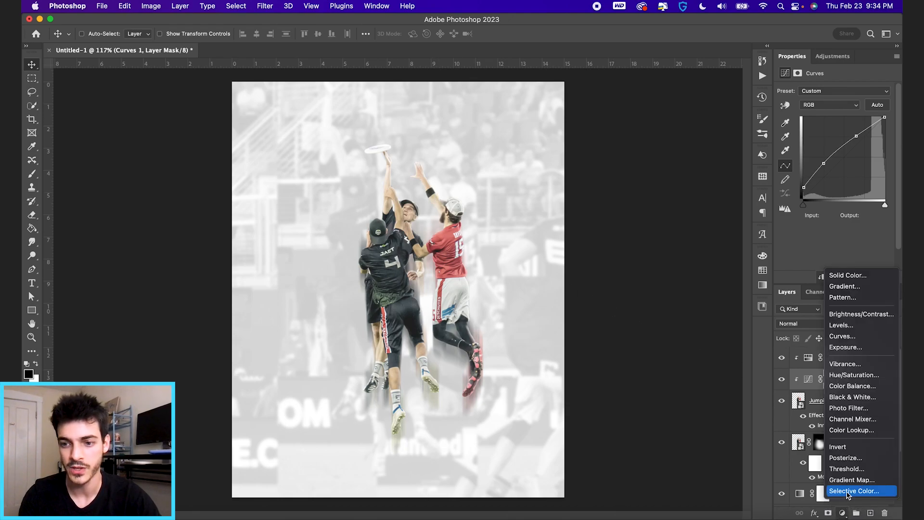
- Add a clipped Selective Color adjustment cutting the players' yellows (Yellow -39, Black +3) at 85% opacity
left_click(848, 492)
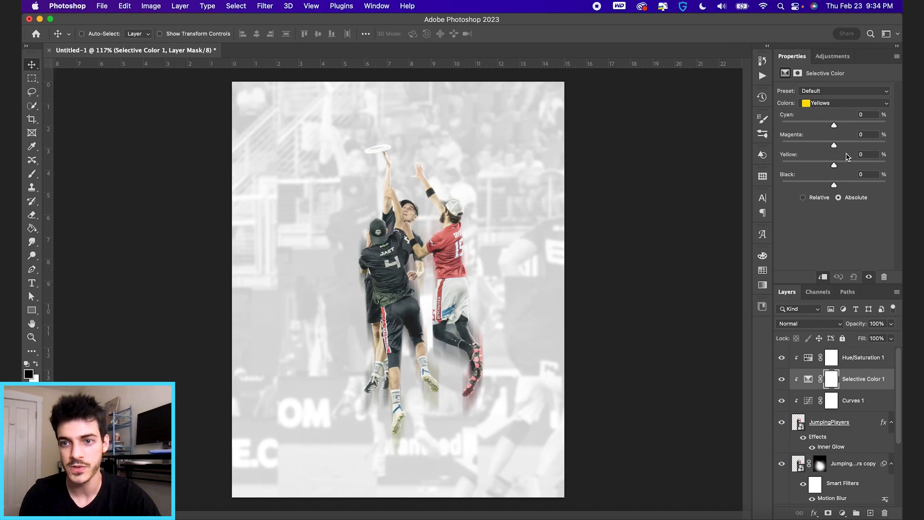
left_click_drag(835, 164, 827, 164)
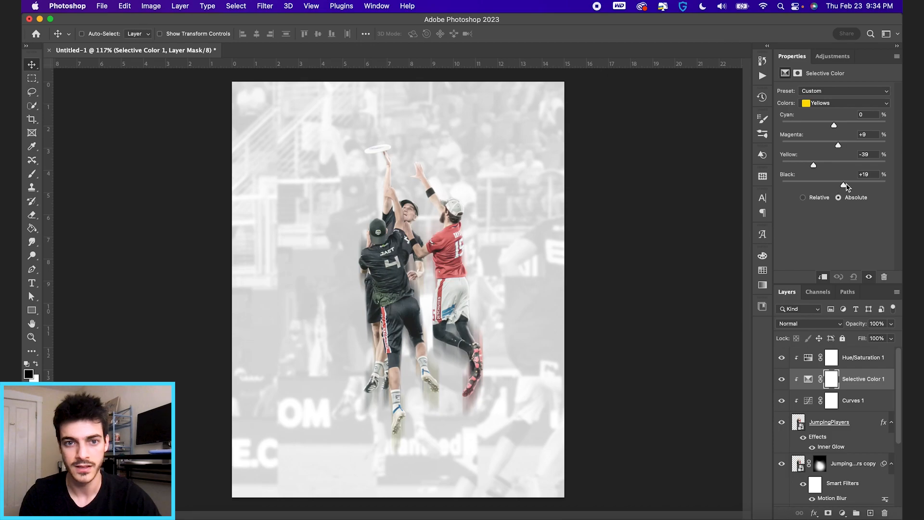
left_click_drag(834, 184, 829, 185)
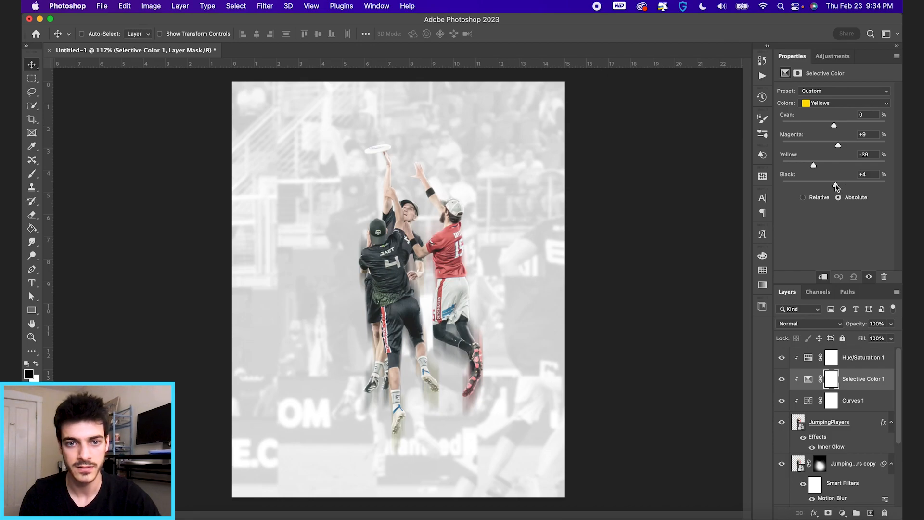
left_click(783, 381)
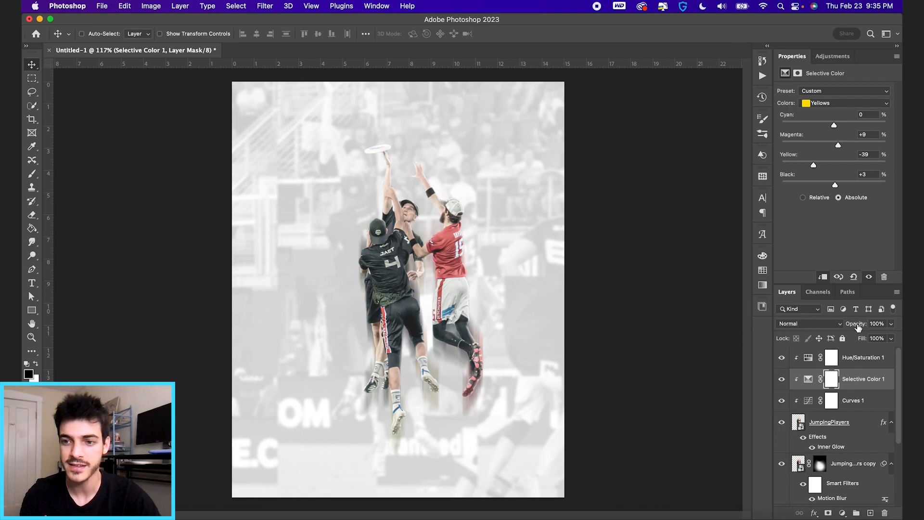
left_click_drag(859, 325, 850, 327)
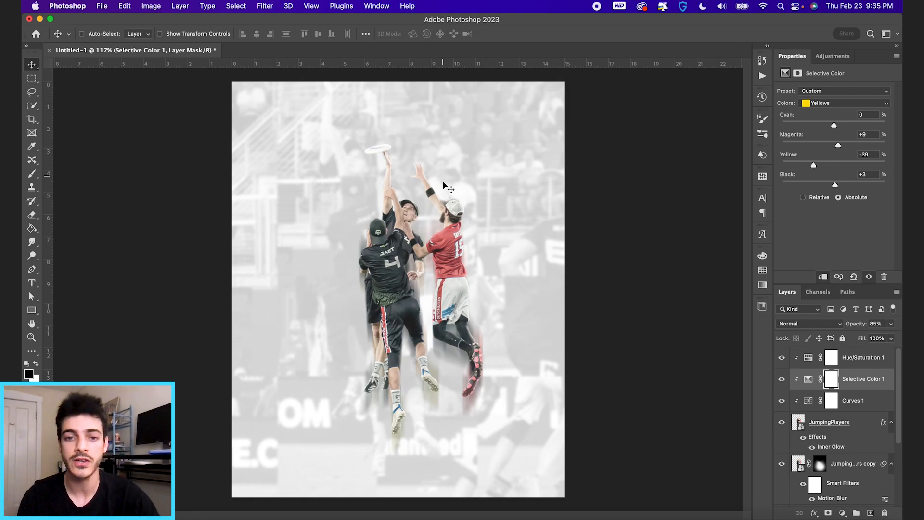
left_click(807, 359)
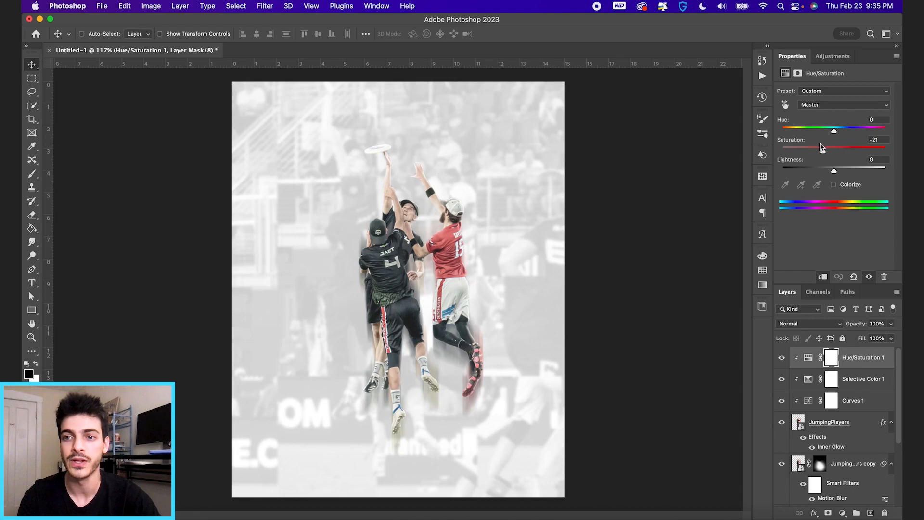
left_click_drag(821, 151, 781, 150)
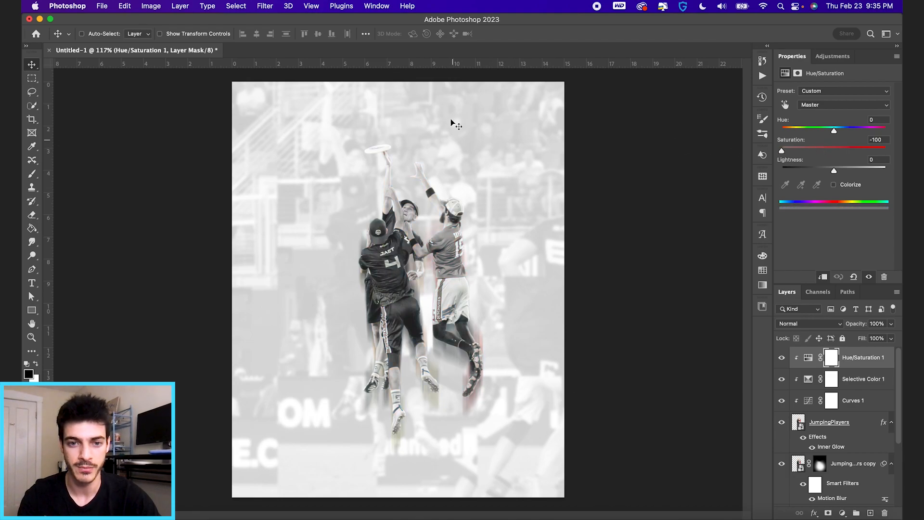
key("b")
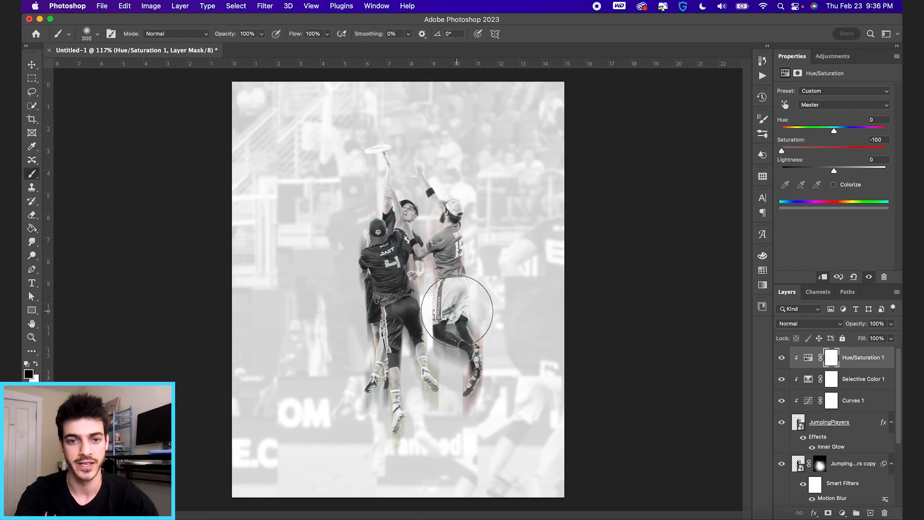
key("x")
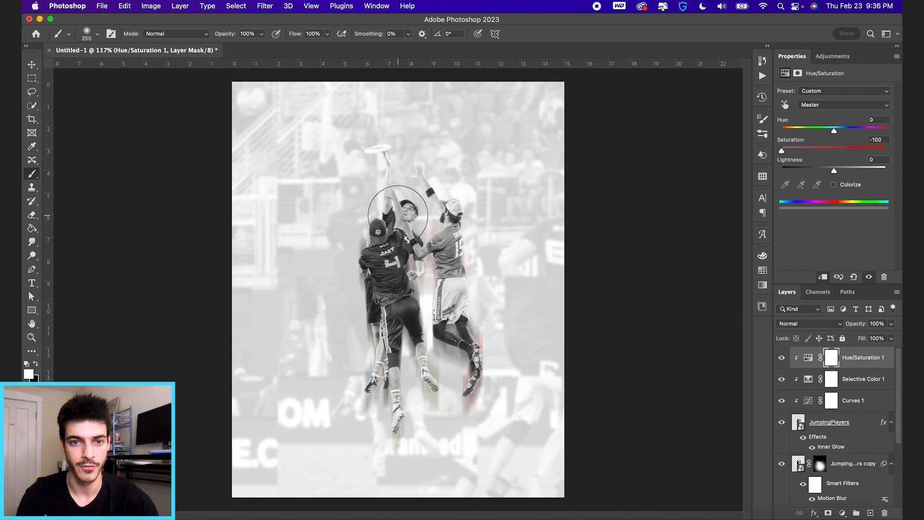
mouse_move(397, 209)
left_mouse_down()
mouse_move(387, 144)
mouse_move(404, 278)
mouse_move(350, 347)
mouse_move(354, 376)
mouse_move(345, 290)
left_mouse_up()
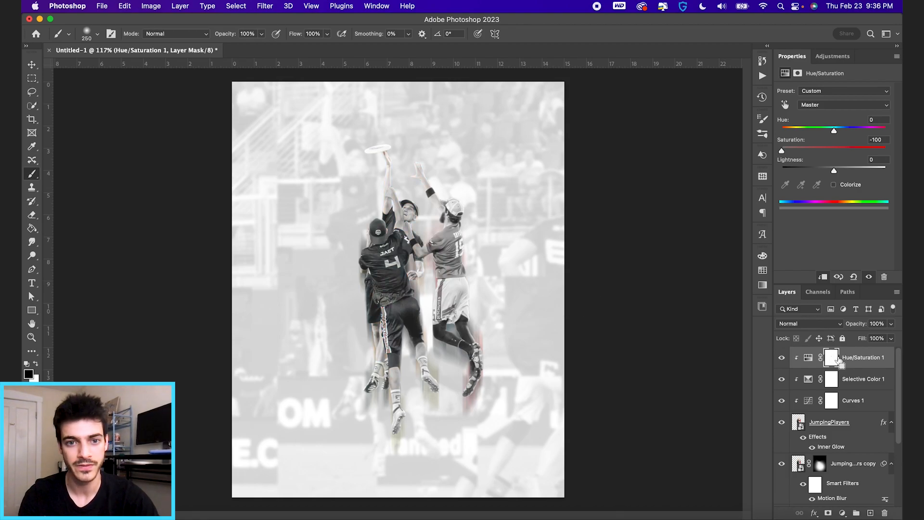
key("super+z")
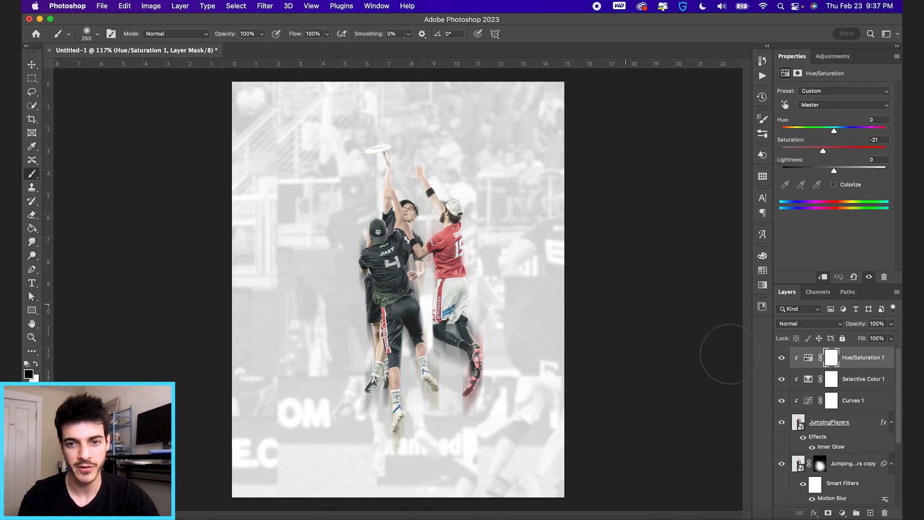
scroll(828, 426, "down", 2)
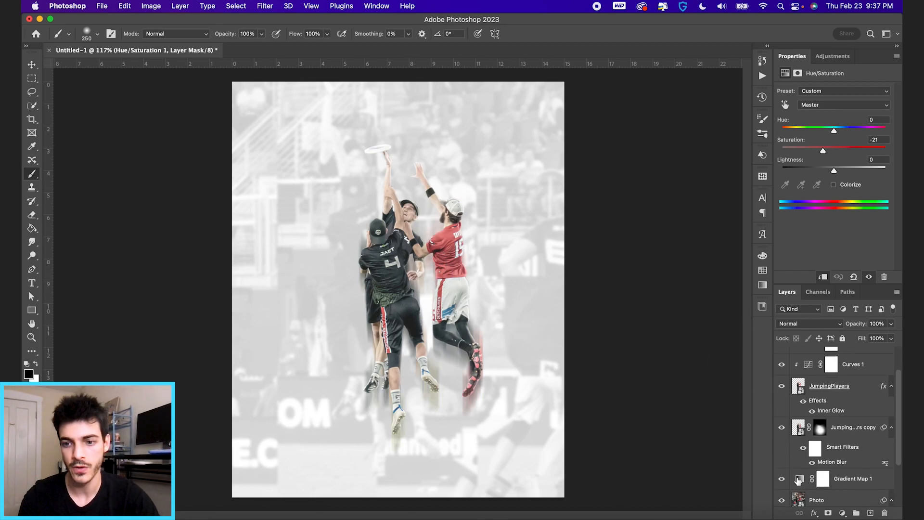
- Create a new layer above Gradient Map 1 and paint one large soft white glow dab
left_click(799, 480)
scroll(802, 448, "down", 3)
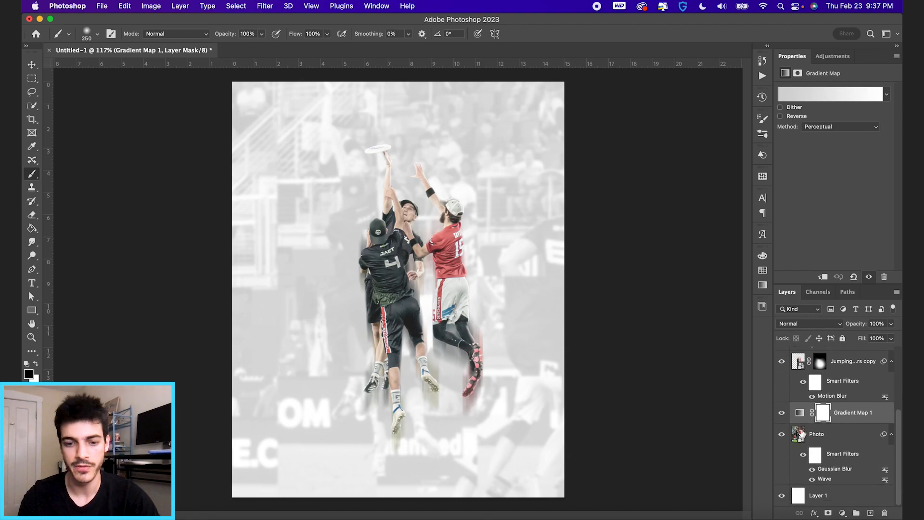
key("super+shift+alt+n")
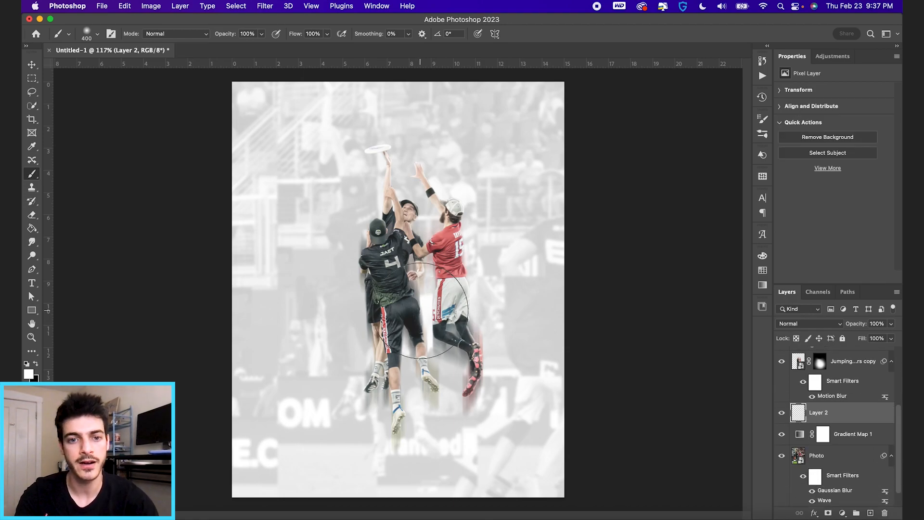
key("bracketright")
key("bracketright")
key("bracketright")
key("bracketright")
key("bracketright")
key("bracketright")
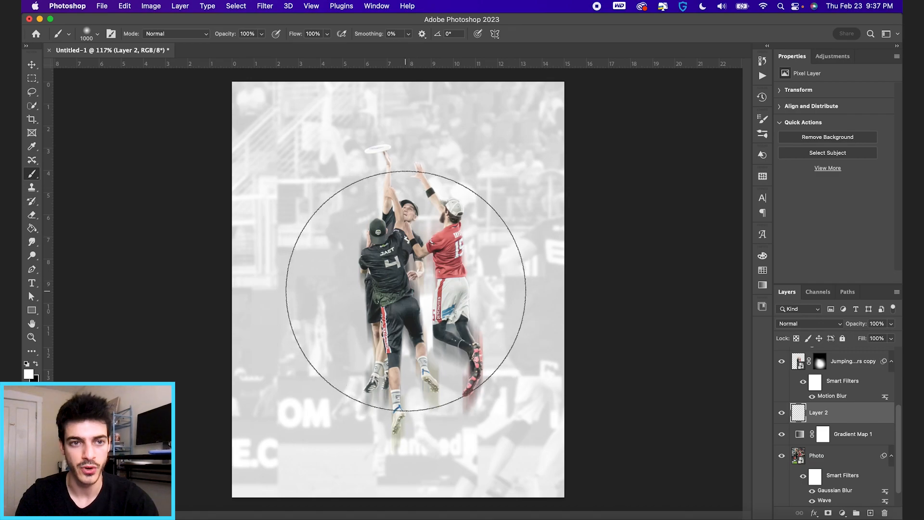
left_click(412, 291)
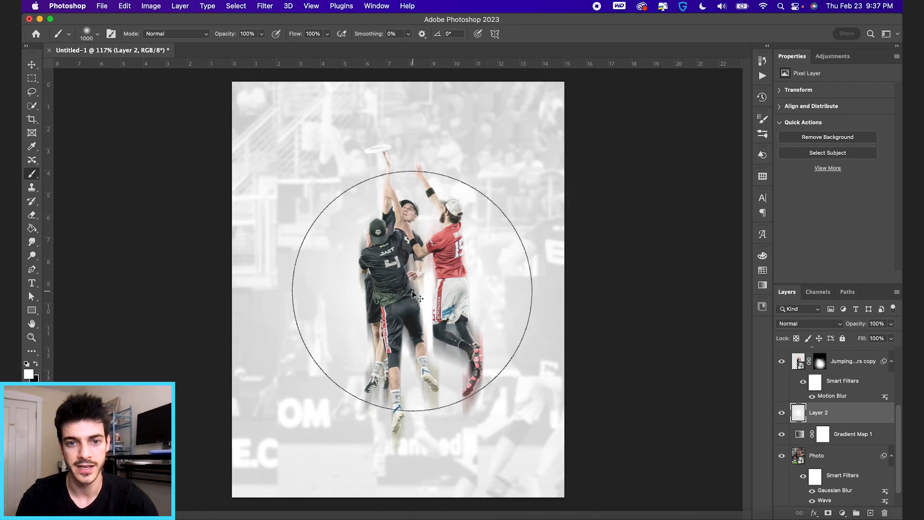
- Centre the glow horizontally on the canvas and begin a free transform on it
key("v")
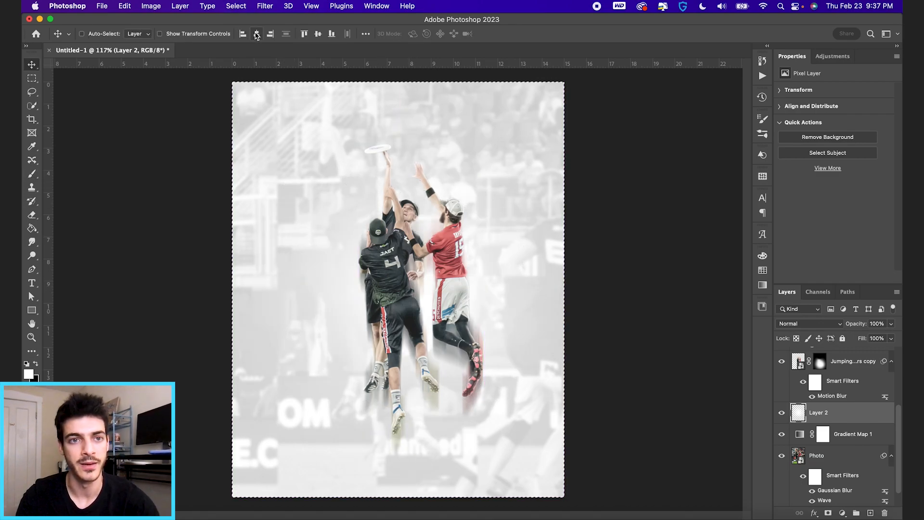
left_click(304, 34)
key("super+d")
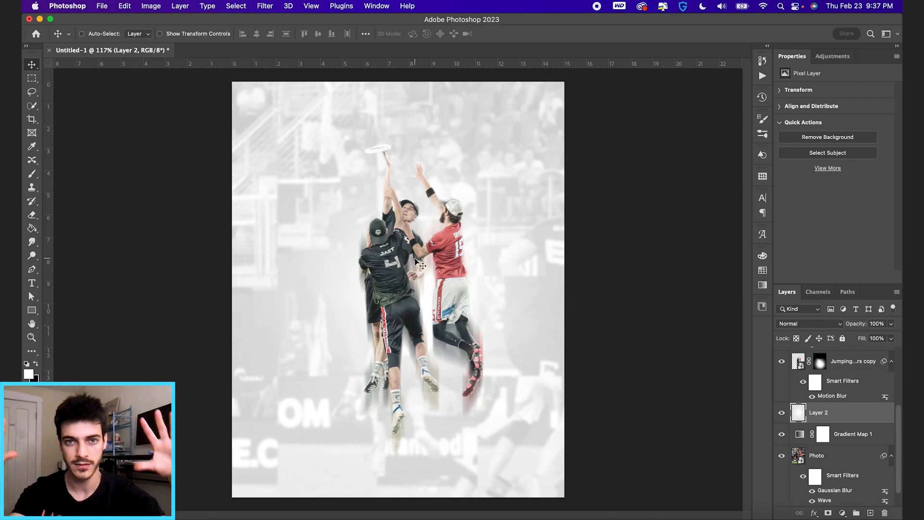
key("super+t")
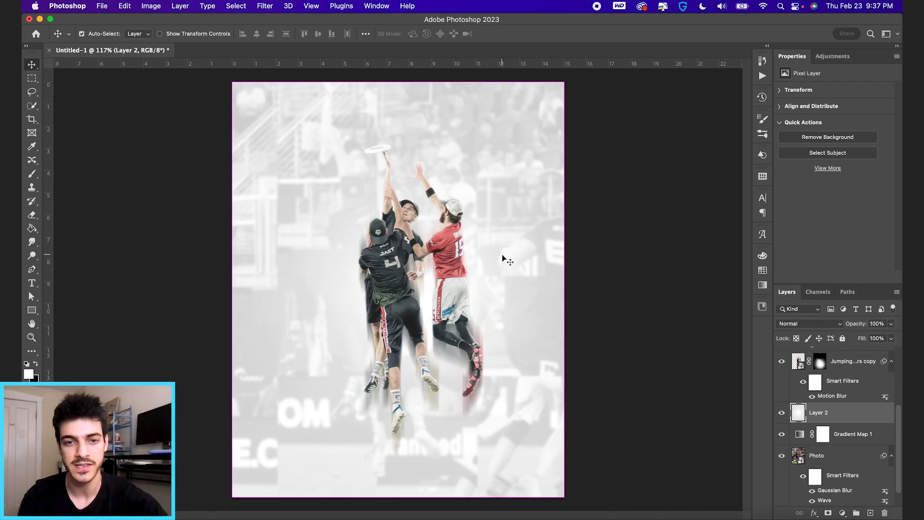
- Enlarge the Layer 2 glow outward from its centre and commit the transform
left_click_drag(564, 83, 624, 52)
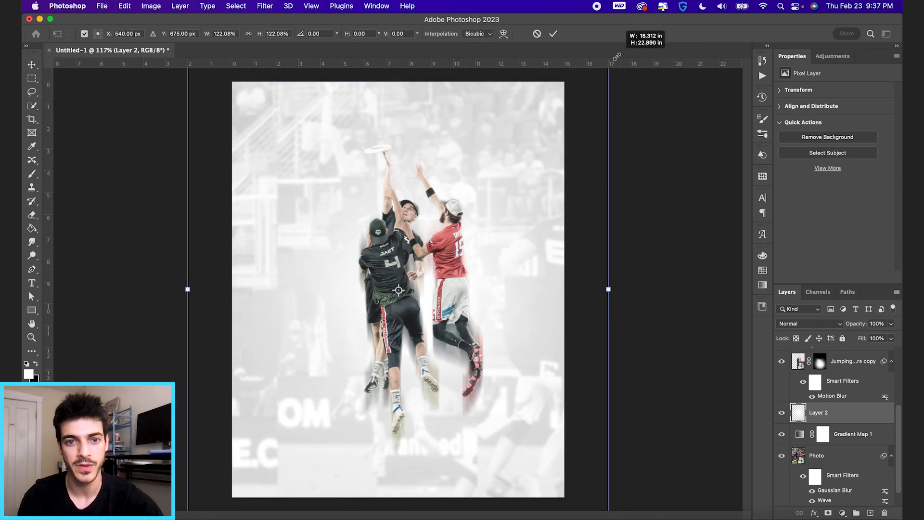
key("Return")
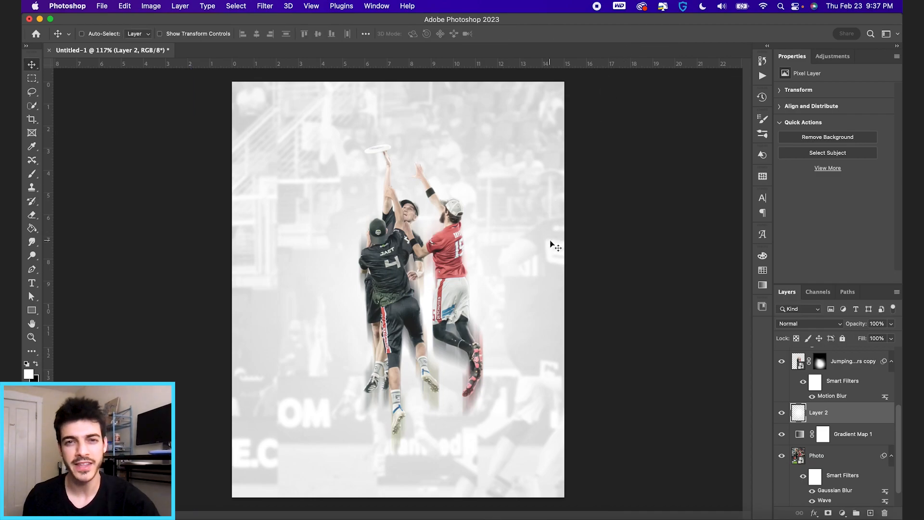
scroll(857, 421, "up", 1)
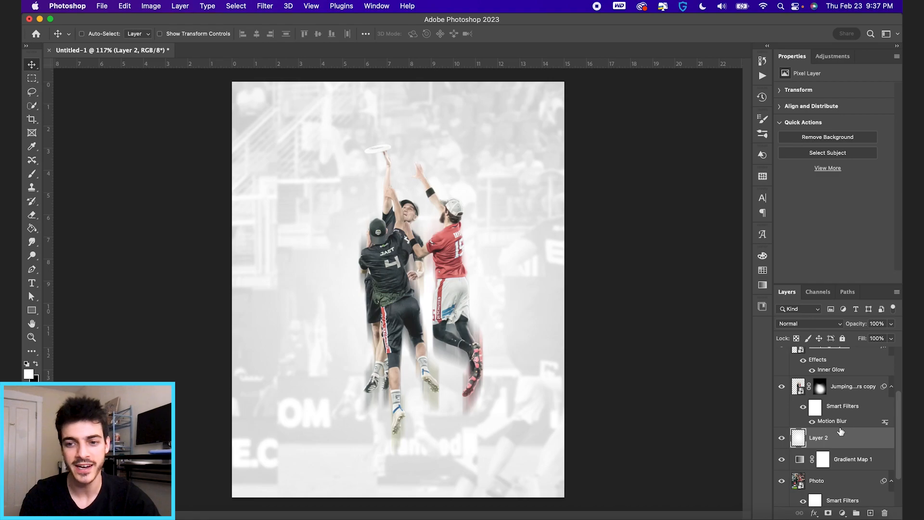
- Add a 20 pt JOHN LITHIO text layer and centre it at the top of the poster
key("ctrl+alt+shift+n")
key("t")
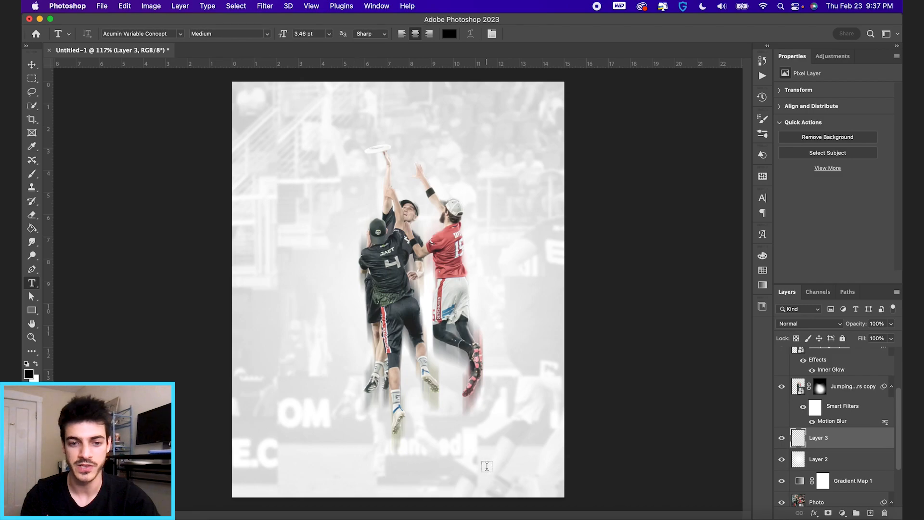
left_click(320, 431)
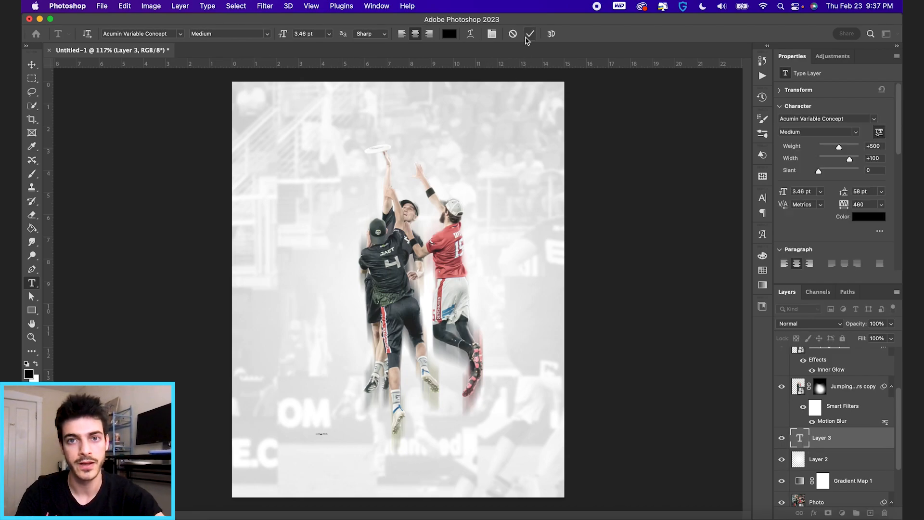
key("ctrl+Return")
type("20")
key("Return")
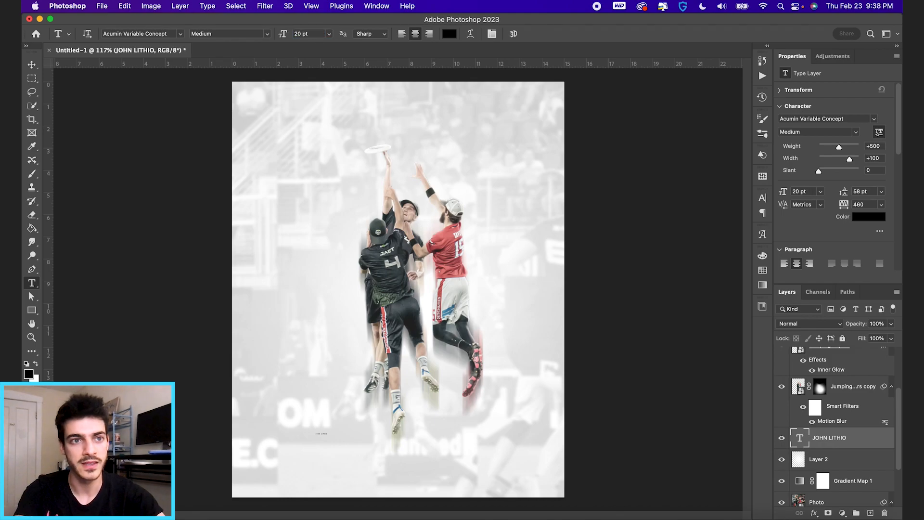
key("v")
left_click_drag(347, 444, 425, 138)
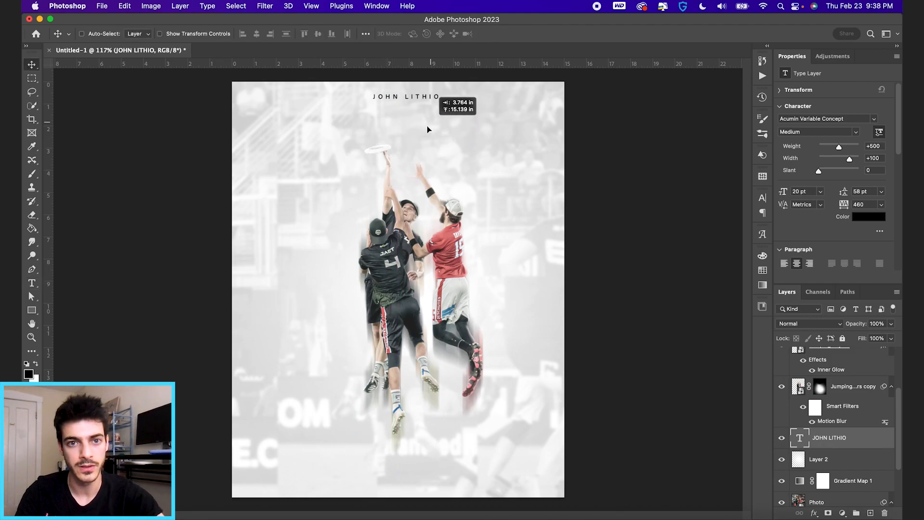
left_click(257, 34)
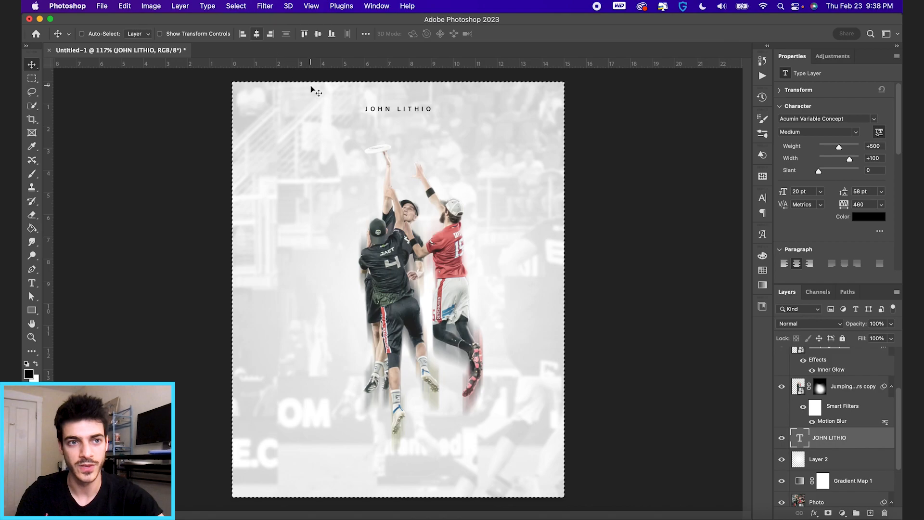
key("super+apostrophe")
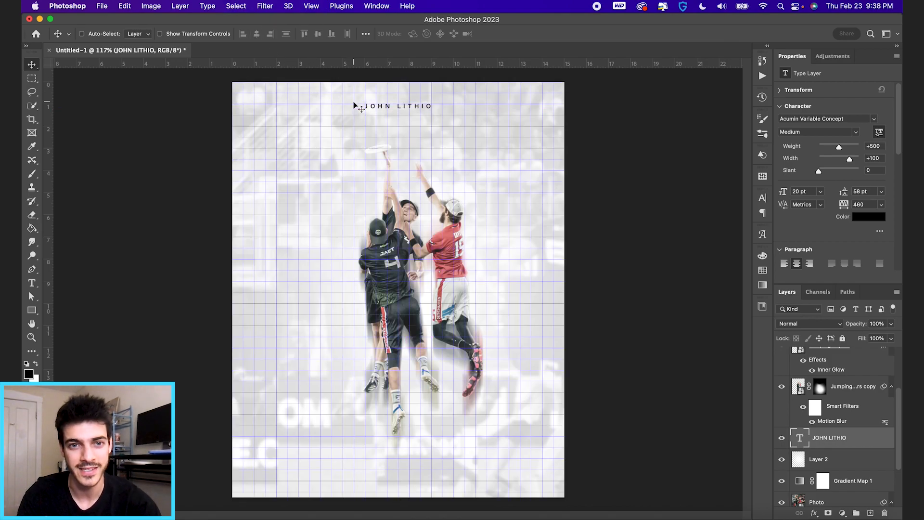
- Duplicate the name to the poster bottom and retype the copy as NEW YORK EMPIRE
key("super+j")
left_click_drag(447, 107, 449, 463)
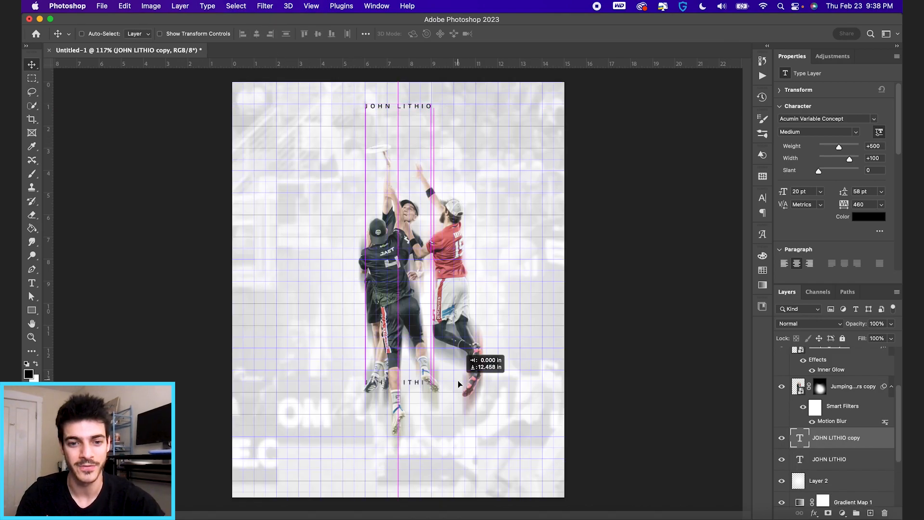
key("t")
left_click(423, 465)
key("super+a")
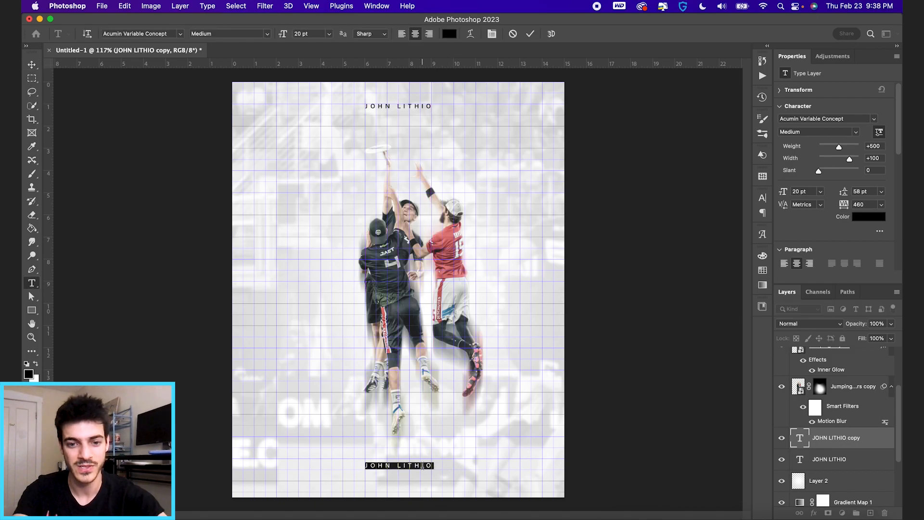
type("NEW EMPIRE EM")
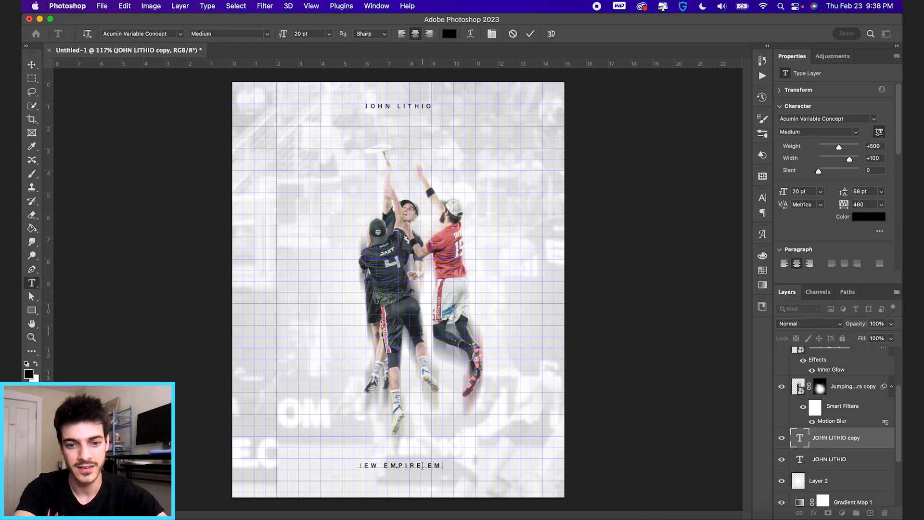
key("BackSpace")
key("BackSpace")
key("BackSpace")
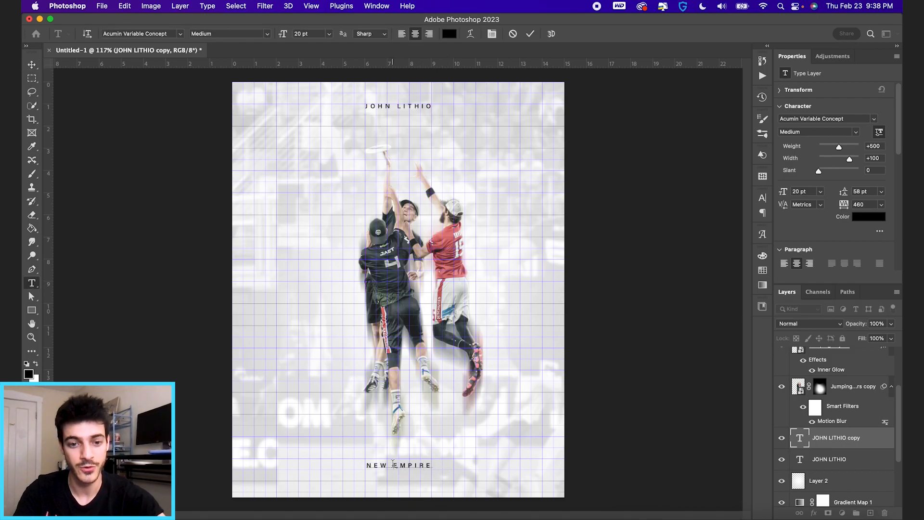
type("YORK")
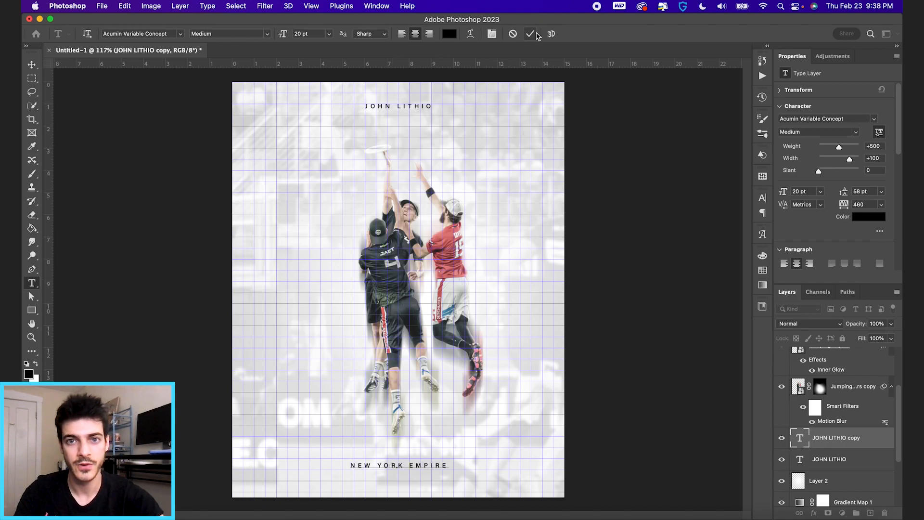
left_click(532, 33)
- Centre NEW YORK EMPIRE across the poster and nudge it down slightly
key("v")
key("super+a")
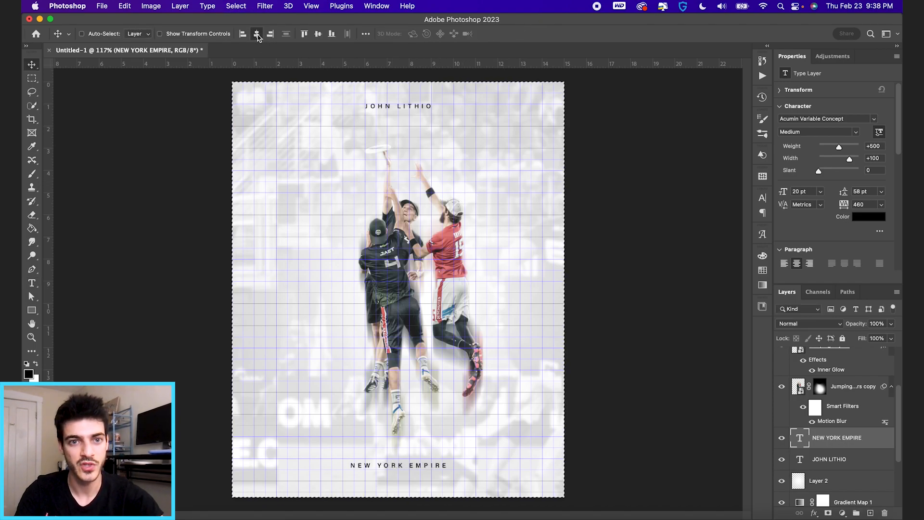
left_click(258, 35)
key("super+apostrophe")
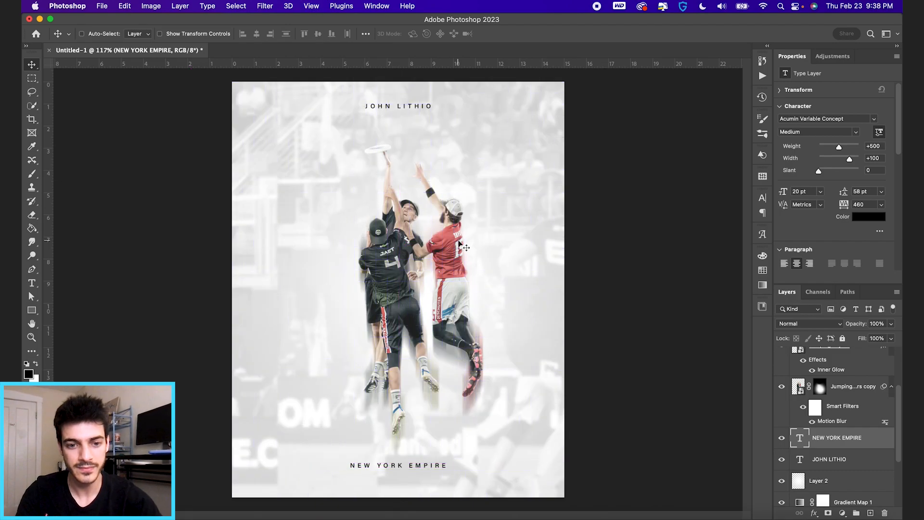
key("Down")
key("Down")
key("Down")
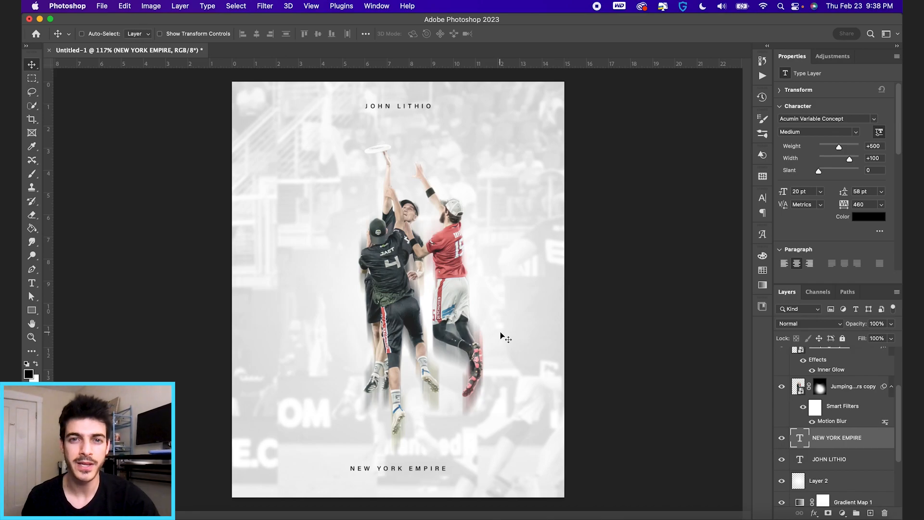
- Add a LITHIO text layer at the left and reset its tracking to 0
key("super+alt+shift+n")
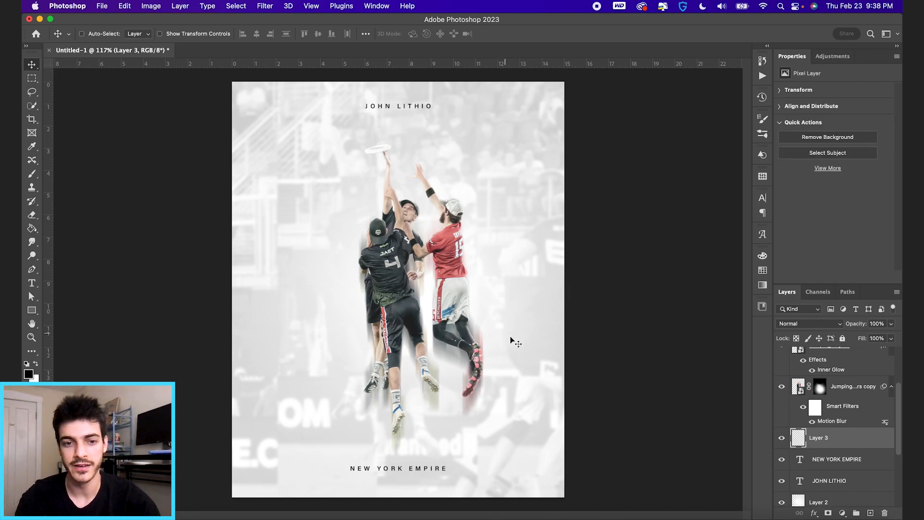
key("t")
left_click(282, 313)
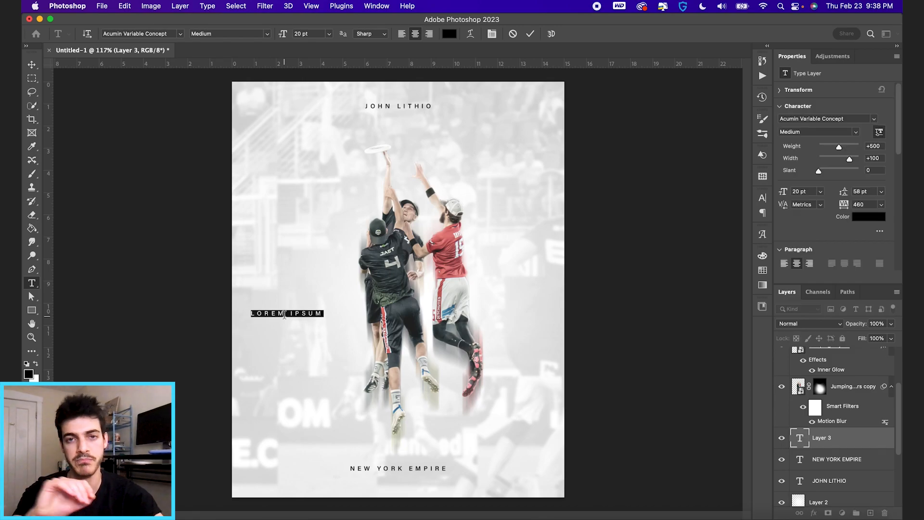
left_click(285, 313)
type("LITHIO")
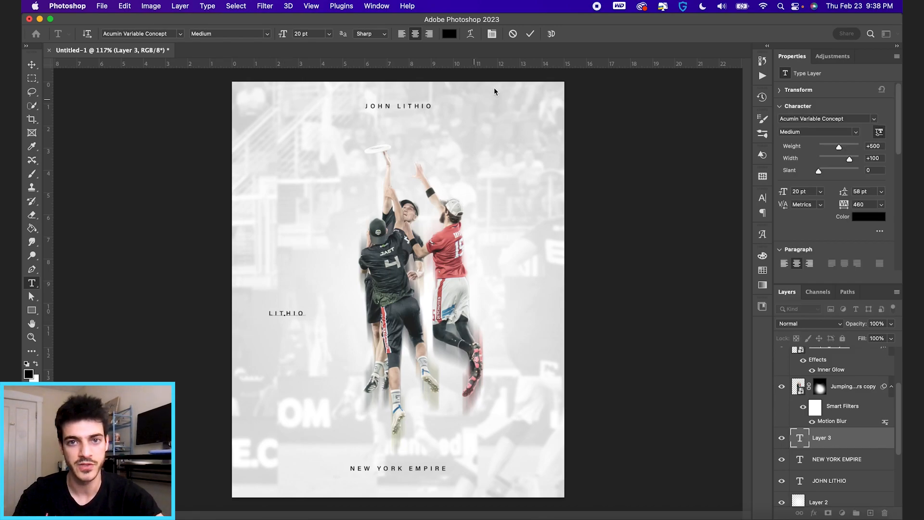
left_click(530, 33)
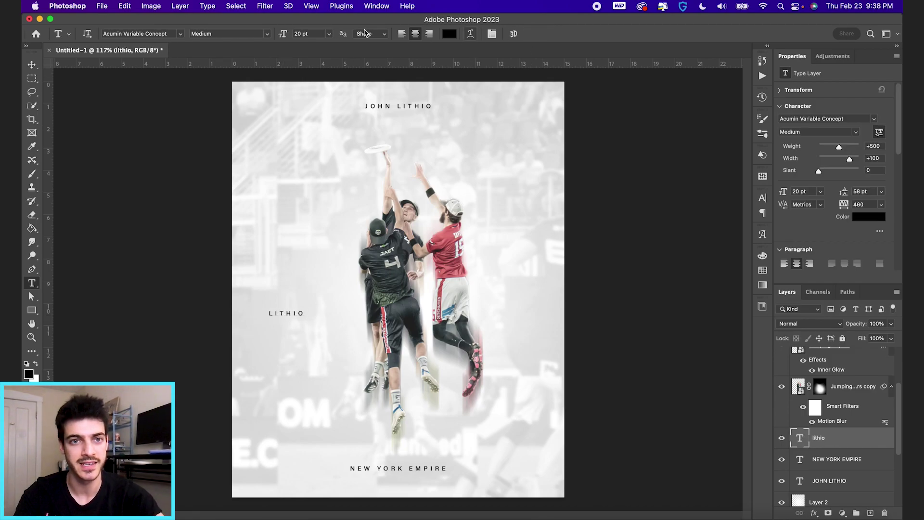
left_click(496, 36)
left_click(716, 237)
type("0")
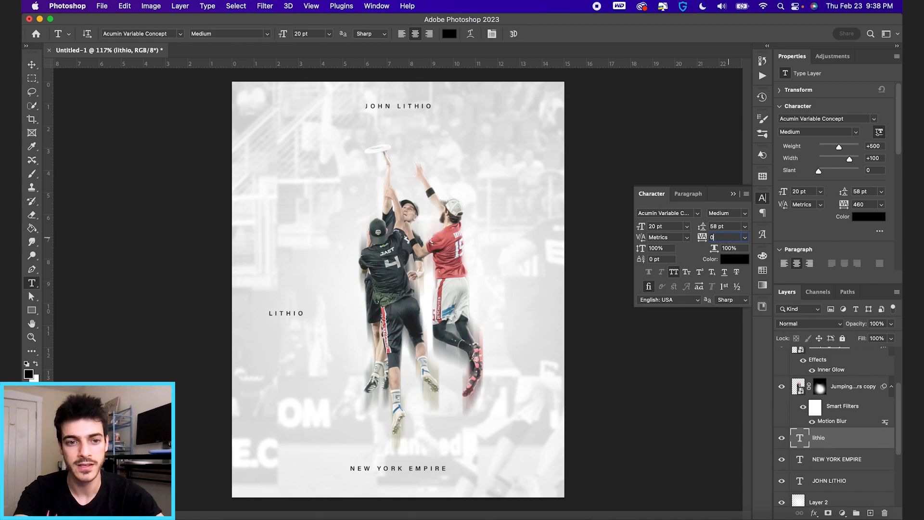
- Scale LITHIO up enormously and set it in Acumin ExtraCondensed UltraBlack
key("cmd+t")
left_click_drag(298, 311, 415, 230)
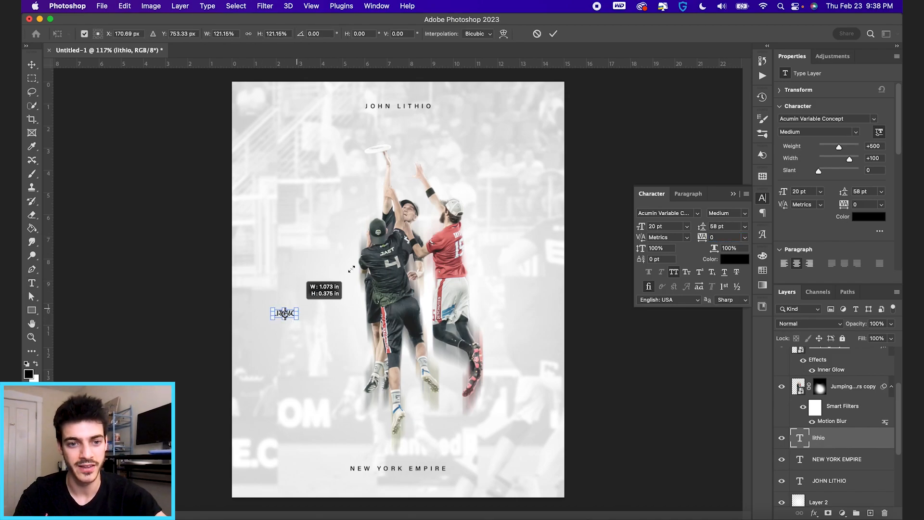
key("Return")
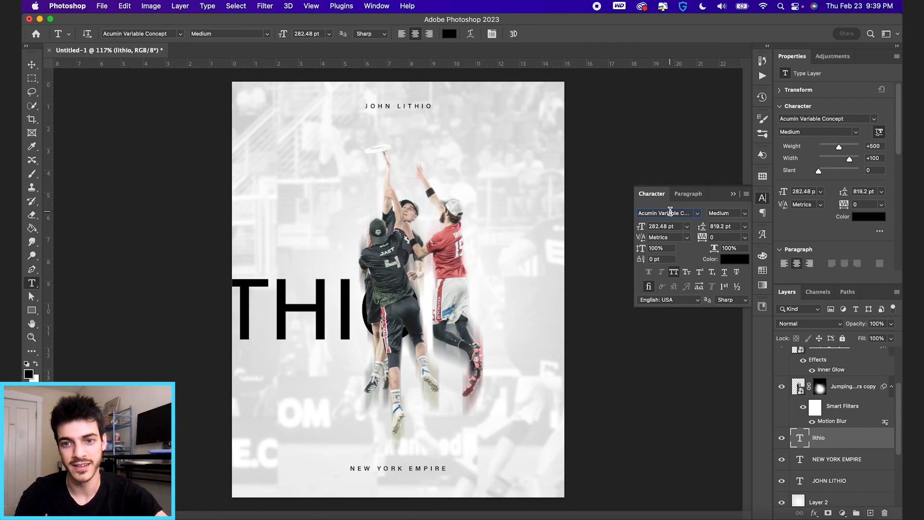
left_click(670, 212)
type("ac")
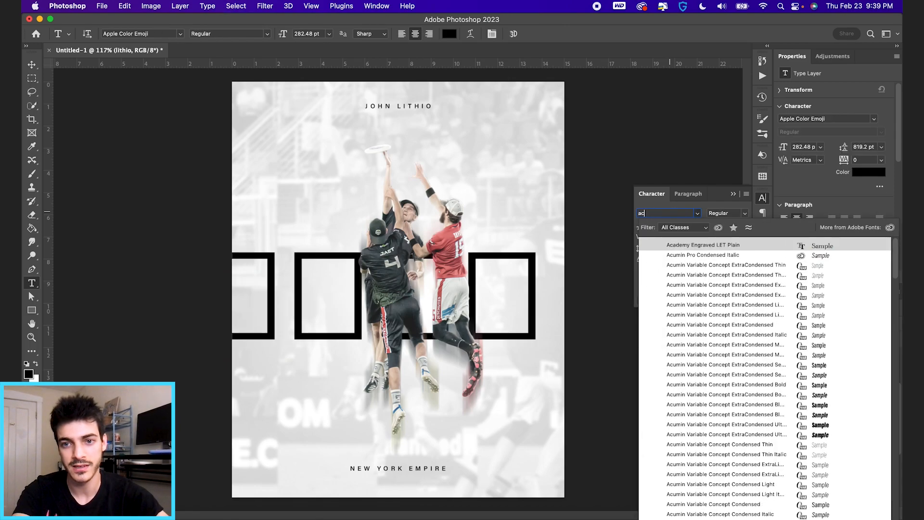
type("umin")
left_click(721, 425)
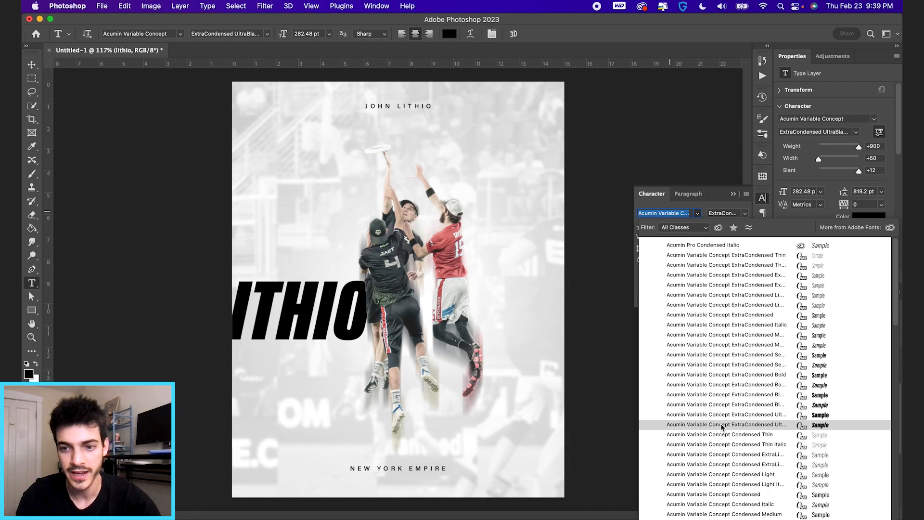
left_click(721, 425)
left_click(743, 214)
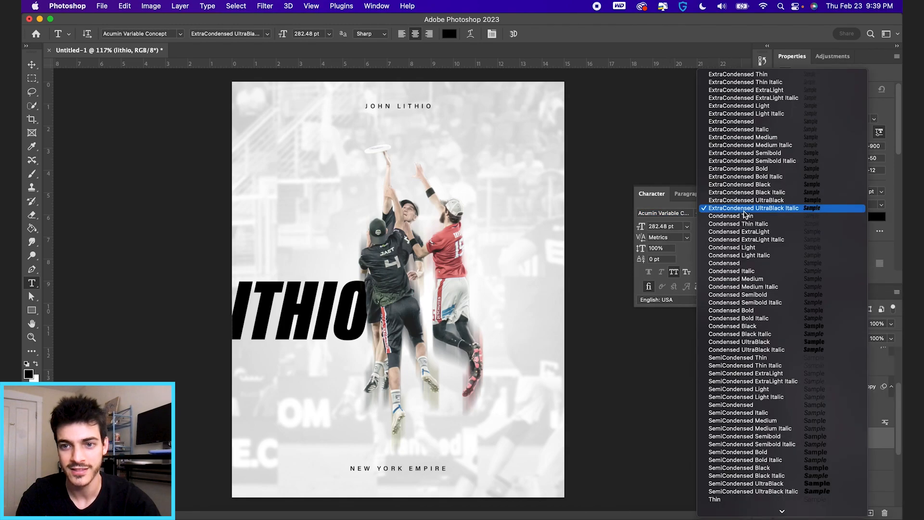
- Rotate LITHIO -90° so it runs vertically up the left side
left_click(746, 210)
key("v")
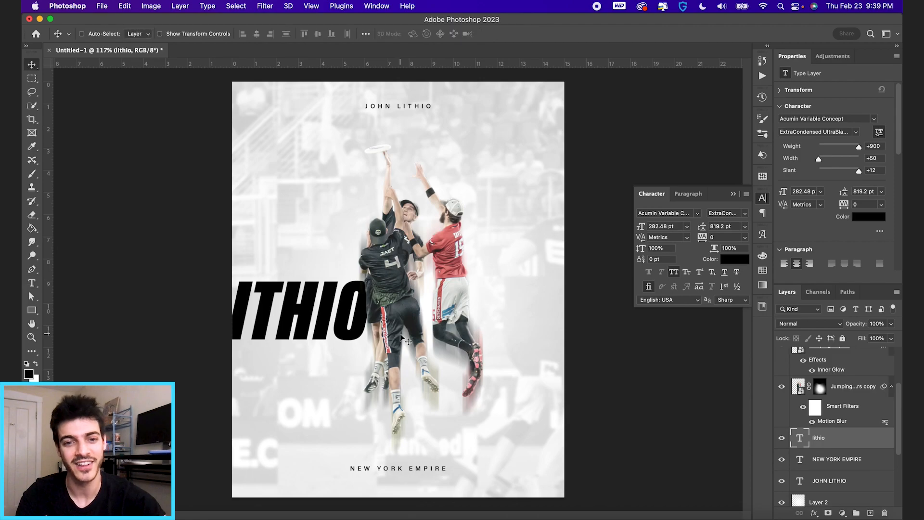
key("super+t")
mouse_move(404, 336)
left_mouse_down()
mouse_move(286, 314)
mouse_move(320, 315)
mouse_move(390, 260)
left_mouse_up()
key("Return")
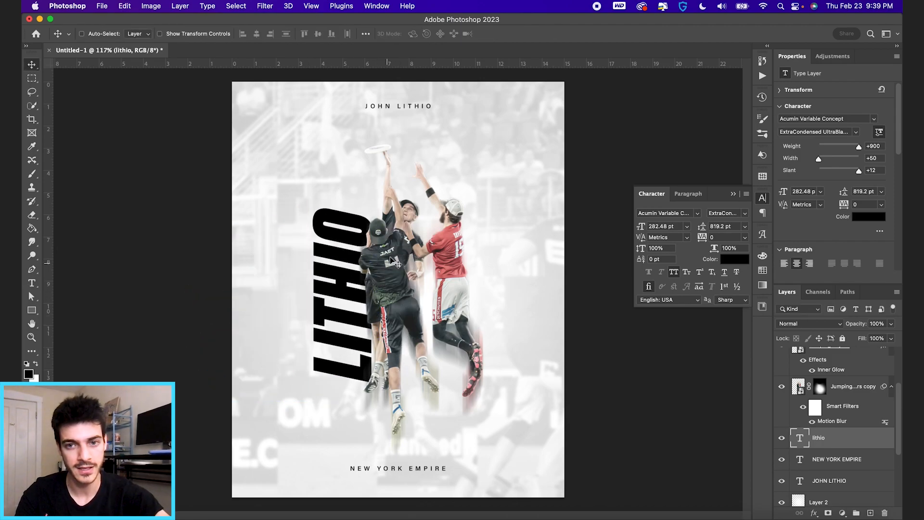
- Set LITHIO to 380 pt and move it right and up beside the players
left_click(677, 226)
type("380")
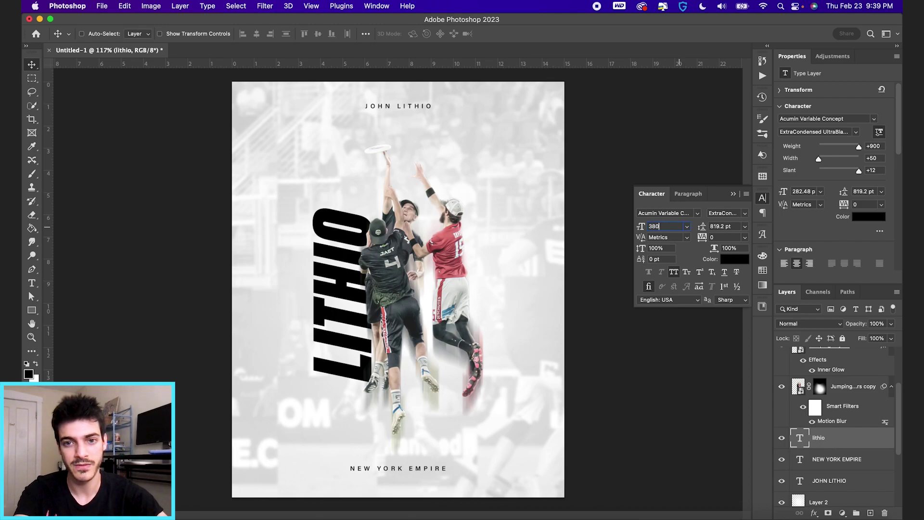
key("Return")
left_click_drag(404, 293, 414, 284)
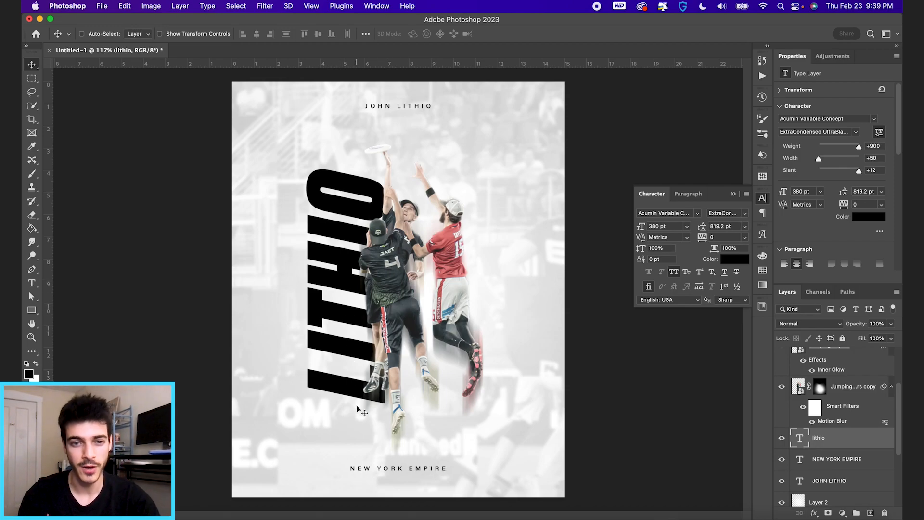
left_click(763, 272)
scroll(671, 329, "down", 5)
scroll(672, 329, "down", 5)
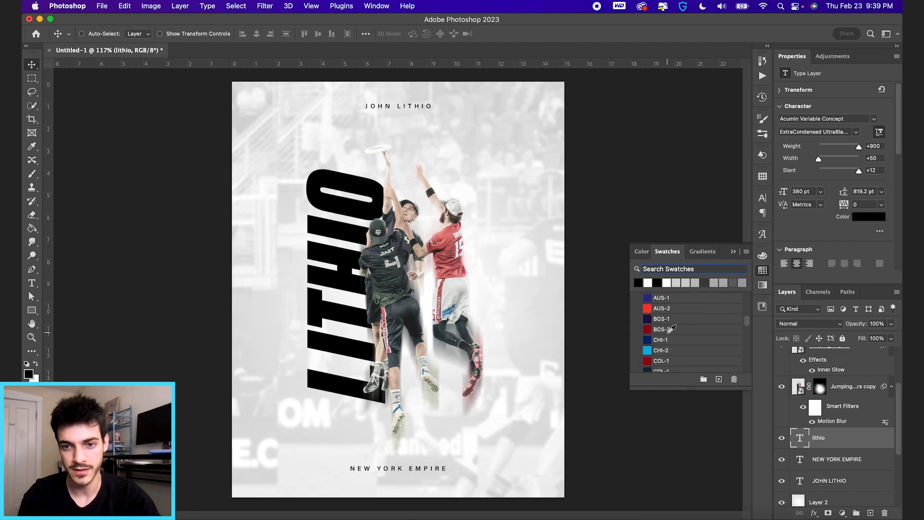
scroll(671, 329, "down", 4)
scroll(672, 328, "down", 4)
scroll(671, 329, "down", 4)
scroll(672, 329, "down", 3)
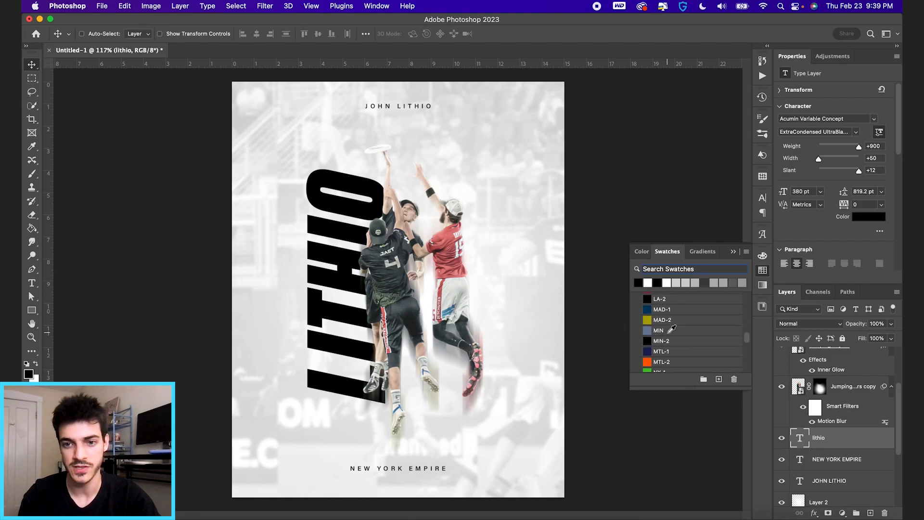
scroll(673, 327, "down", 1)
- Colour LITHIO the bright green NY-1 swatch and set its layer to Multiply
left_click(647, 363)
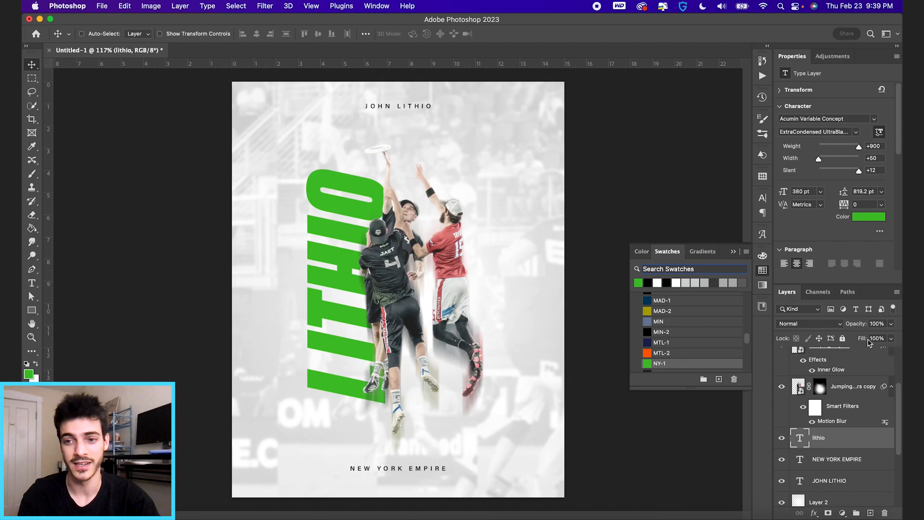
left_click(809, 323)
left_click(805, 360)
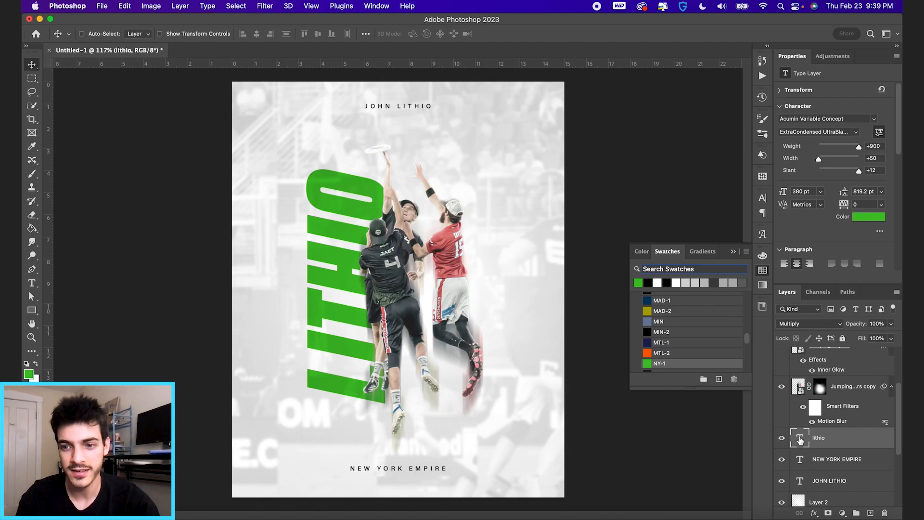
- Duplicate LITHIO, give the copy a stroke and 0% fill so only a green outline shows
key("super+j")
left_click(815, 514)
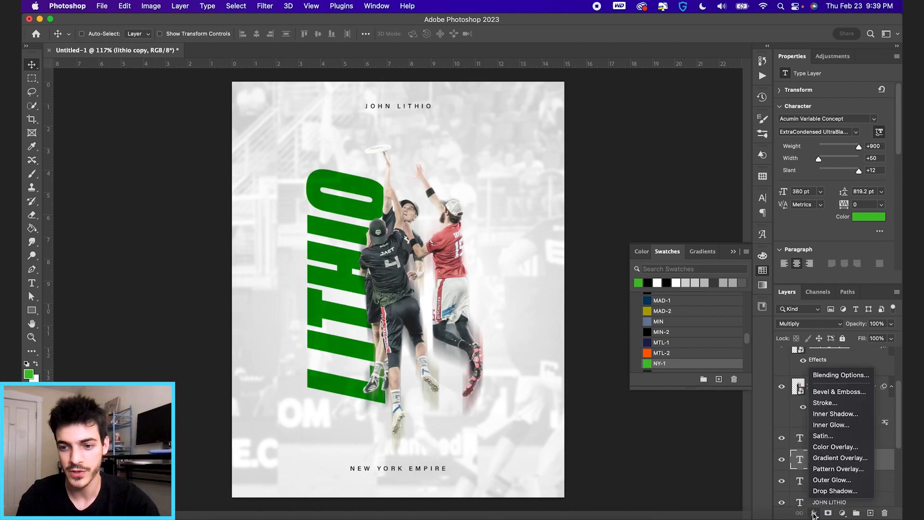
left_click(825, 403)
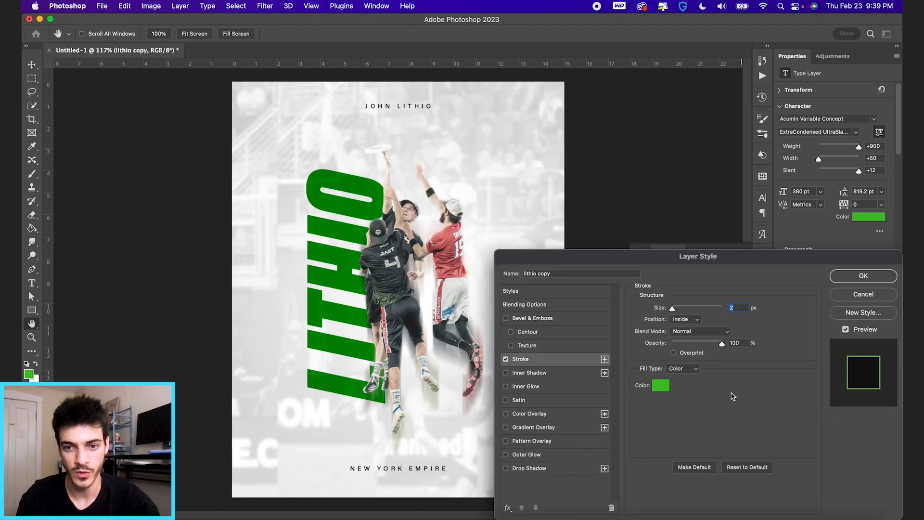
key("Return")
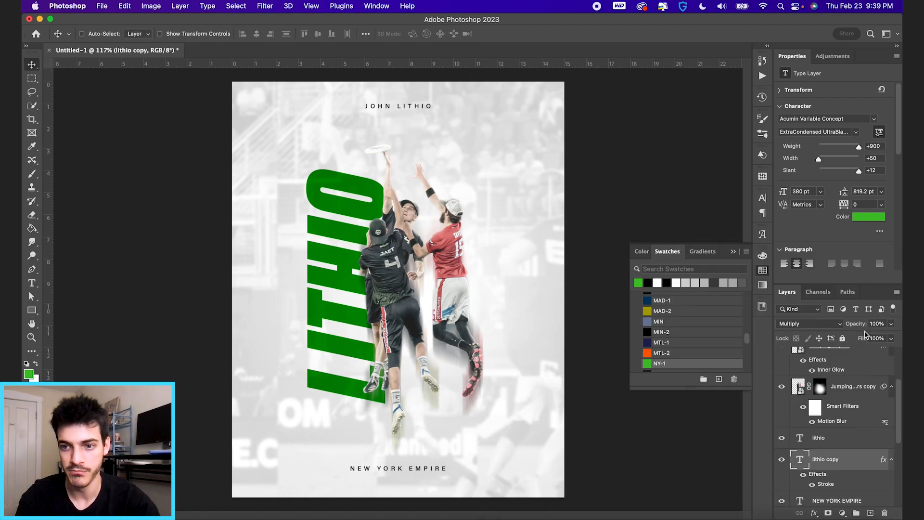
left_click(873, 339)
type("0")
key("Return")
- Enlarge the outlined copy, centre it horizontally, then move it right behind the players
key("super+t")
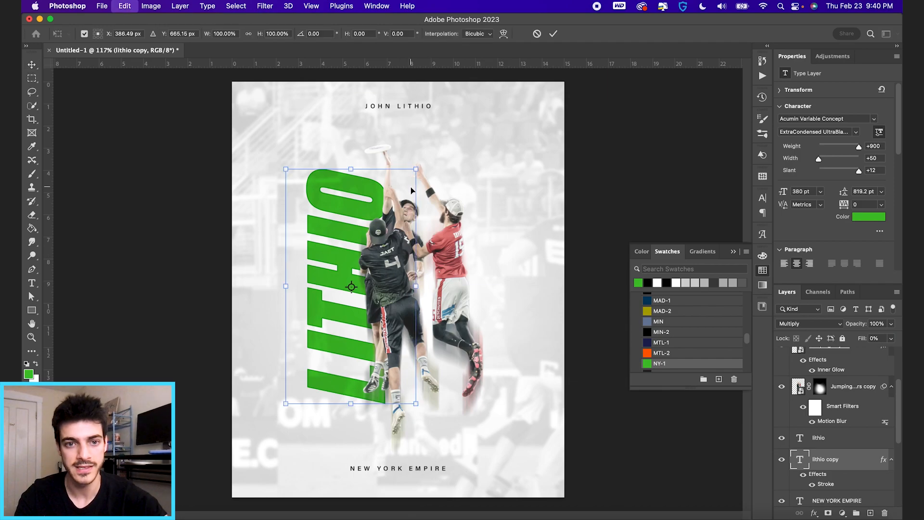
left_click_drag(417, 168, 451, 132)
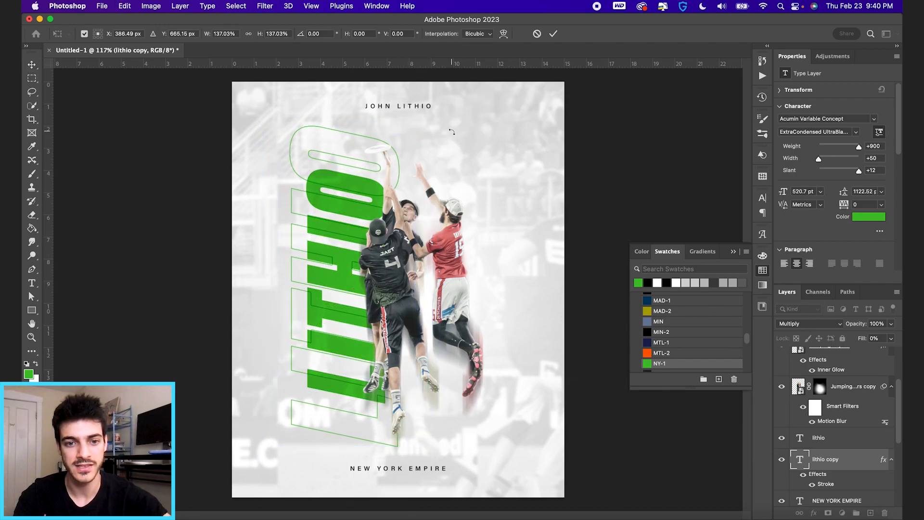
key("Return")
left_click(256, 35)
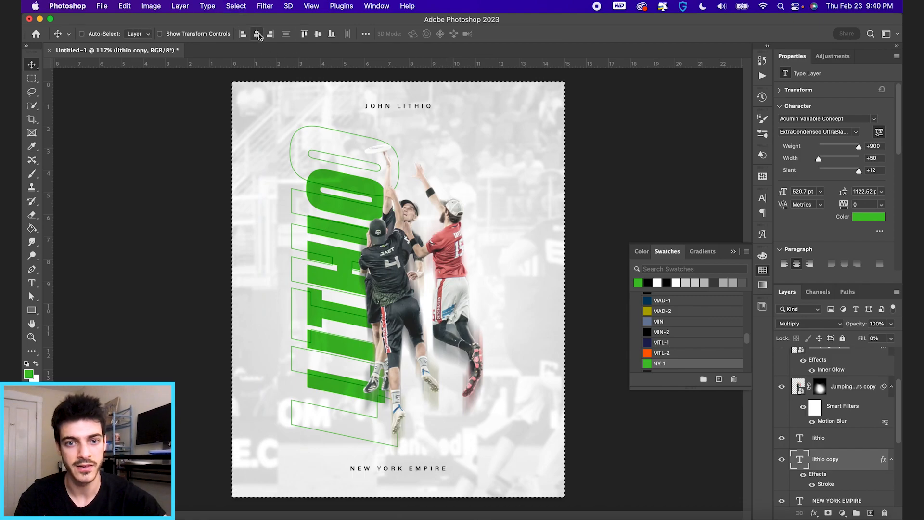
left_click_drag(470, 303, 508, 338)
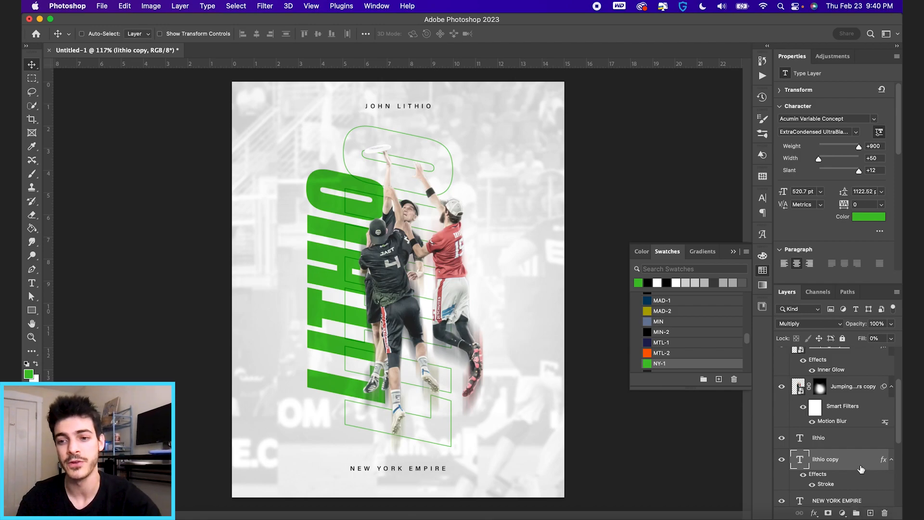
double_click(799, 437)
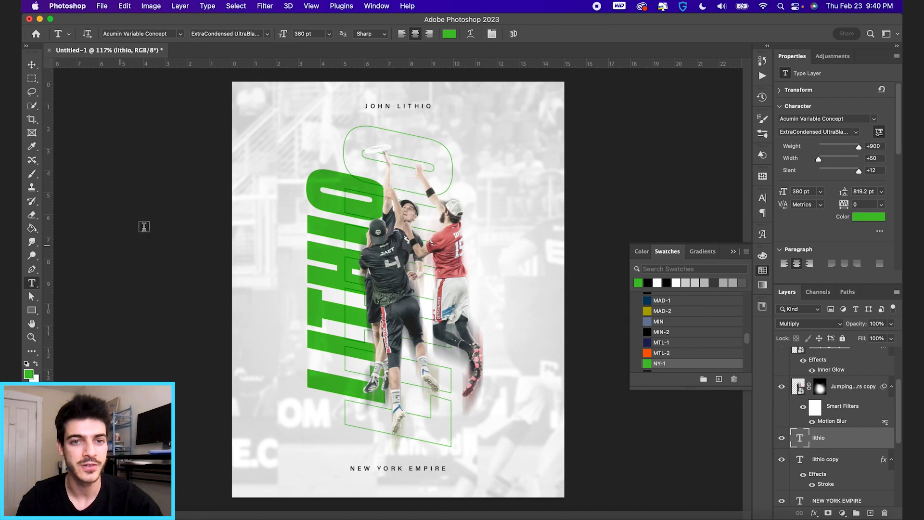
left_click(473, 34)
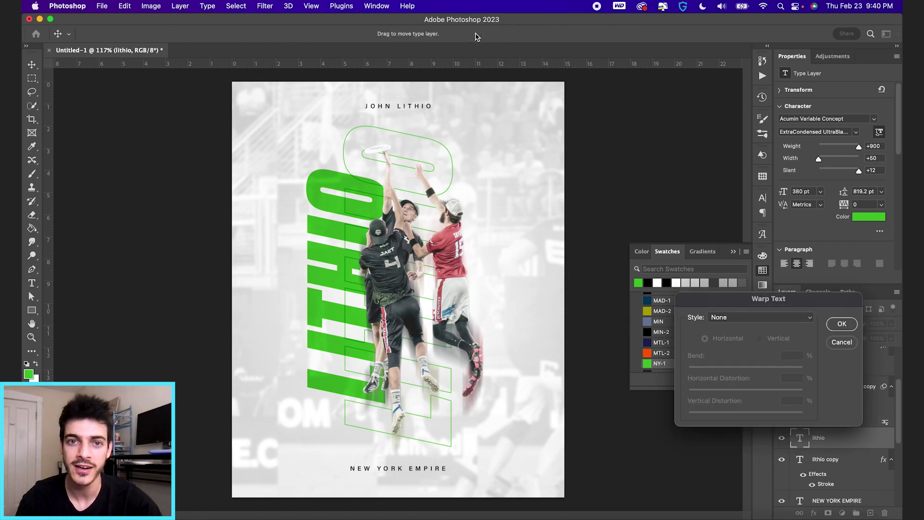
left_click(770, 318)
left_click(760, 411)
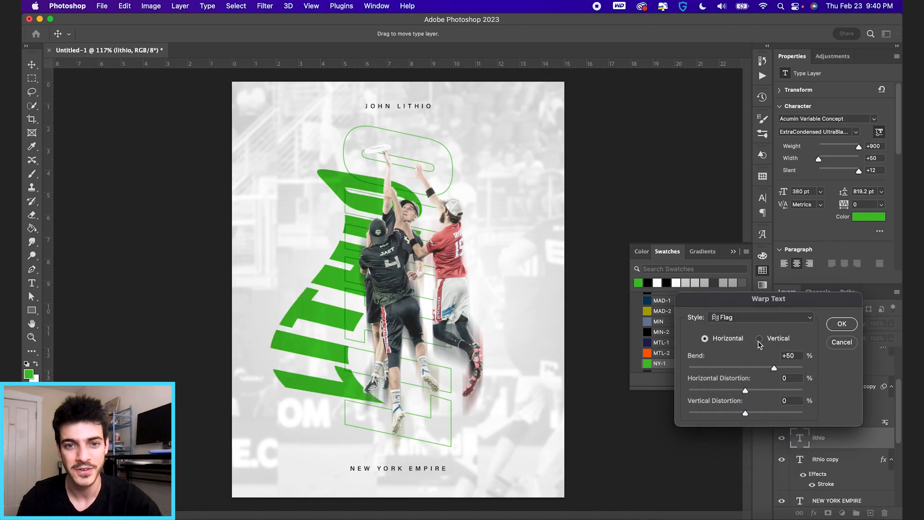
left_click(759, 319)
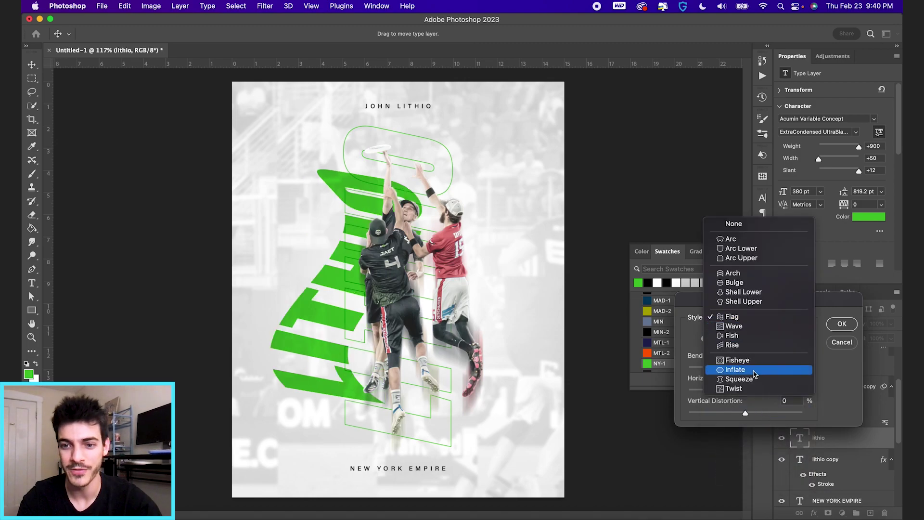
left_click(747, 330)
mouse_move(774, 368)
left_mouse_down()
mouse_move(725, 368)
mouse_move(778, 390)
mouse_move(747, 414)
mouse_move(724, 413)
left_mouse_up()
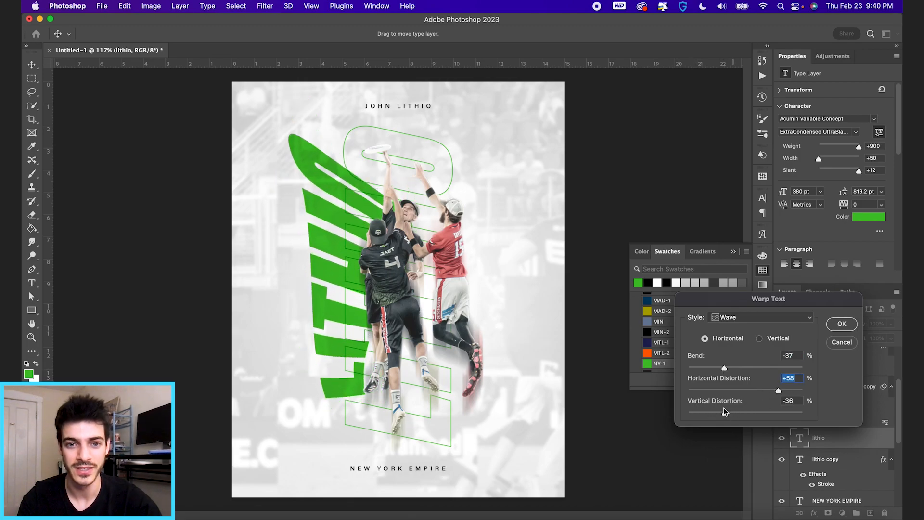
left_click(842, 342)
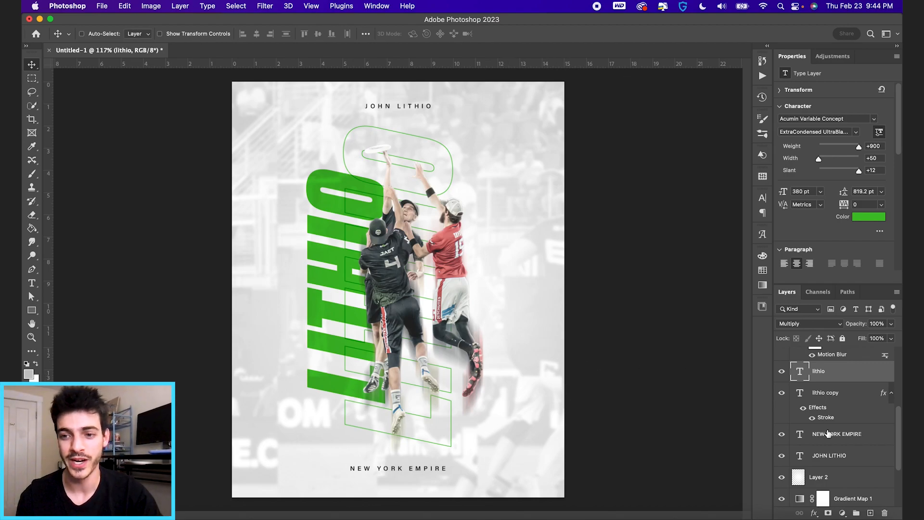
scroll(816, 433, "down", 1)
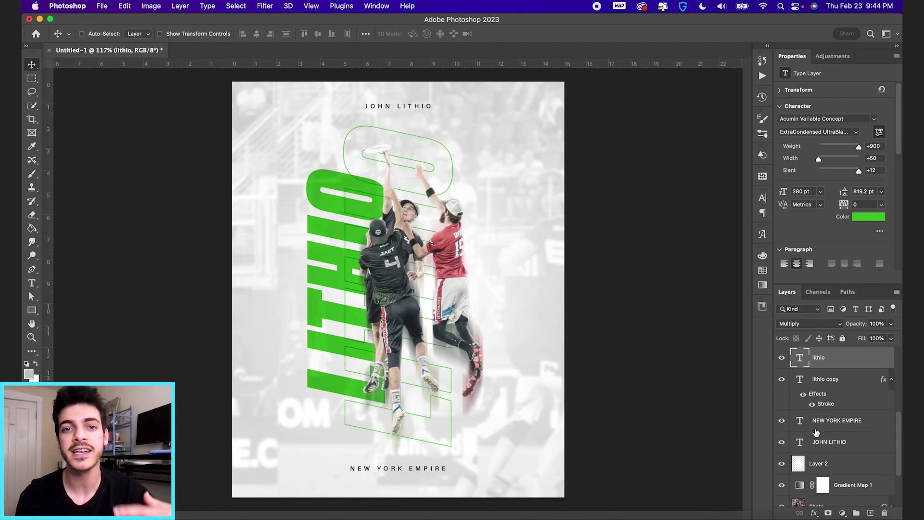
scroll(819, 468, "down", 1)
- Create a new layer above Gradient Map 1 and type FIFTY-FOUR repeated on five lines
left_click(823, 465)
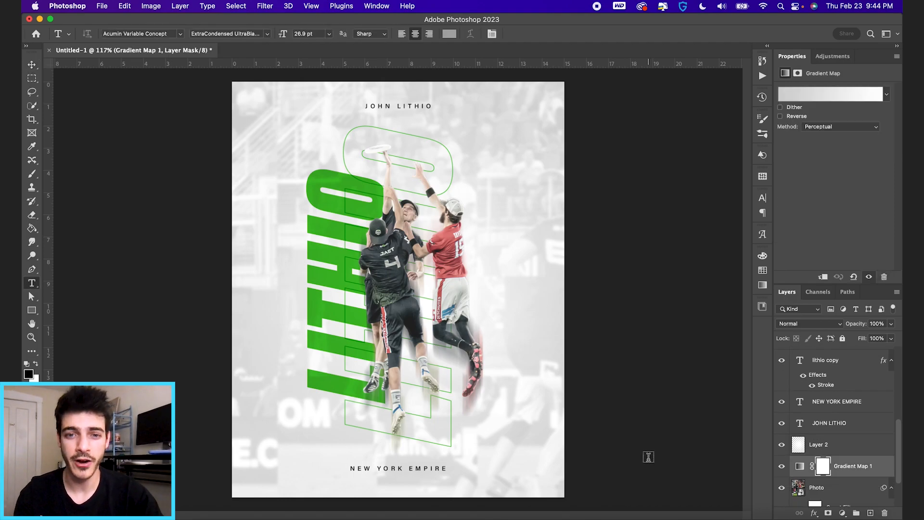
key("ctrl+alt+shift+n")
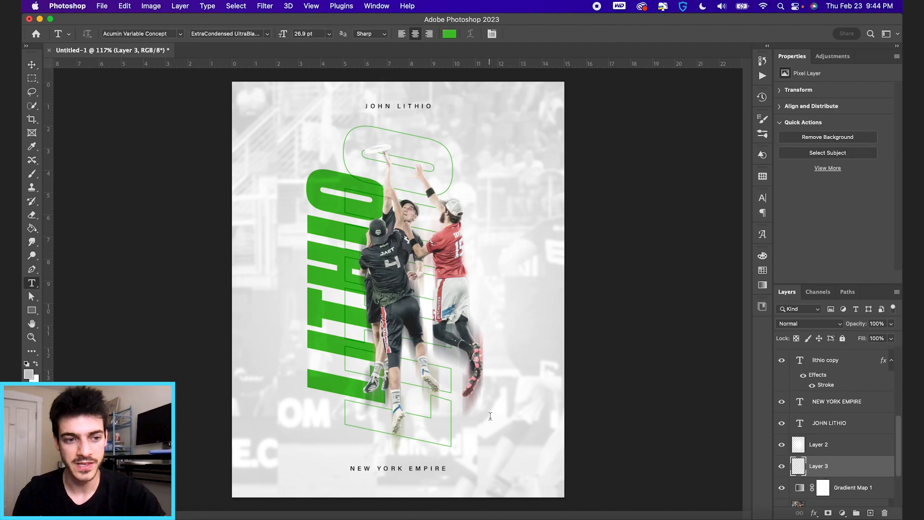
left_click(519, 290)
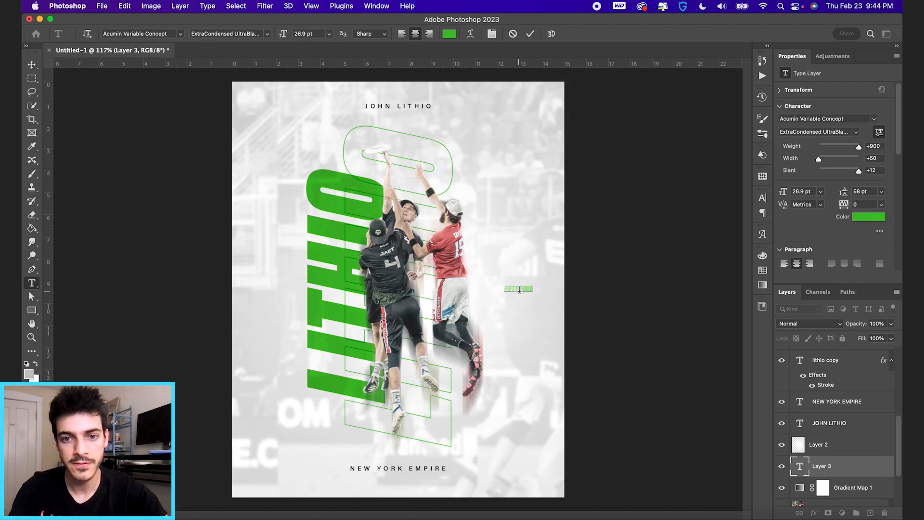
key("super+v")
key("Return")
type("FIFTY-FOUR")
key("Return")
key("super+v")
key("super+v")
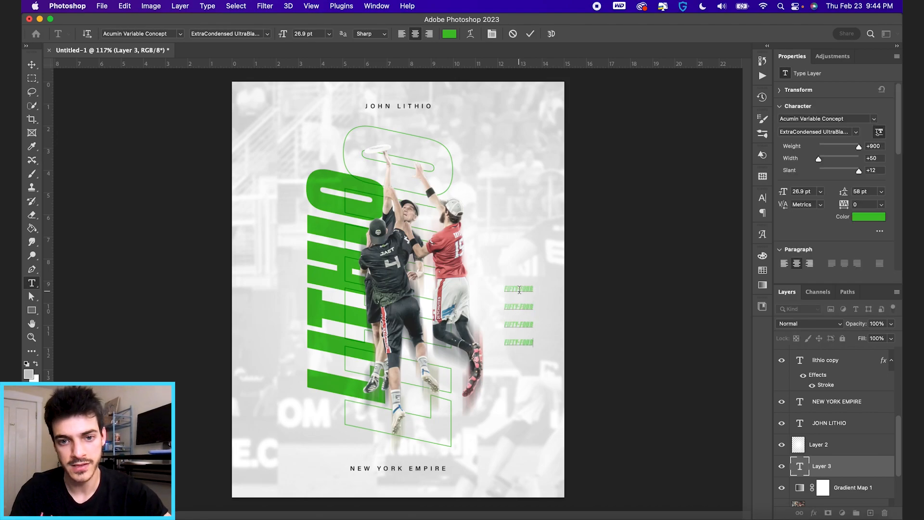
key("Return")
type("FIFTY-FOUR")
key("super+a")
- Set the block in Acumin Wide Black with leading tightened to 24 pt and commit
left_click(138, 34)
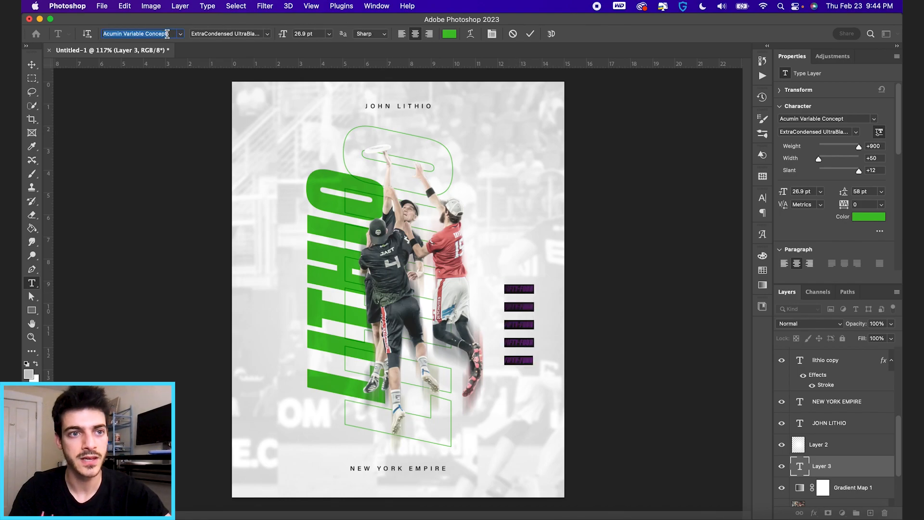
type("ac")
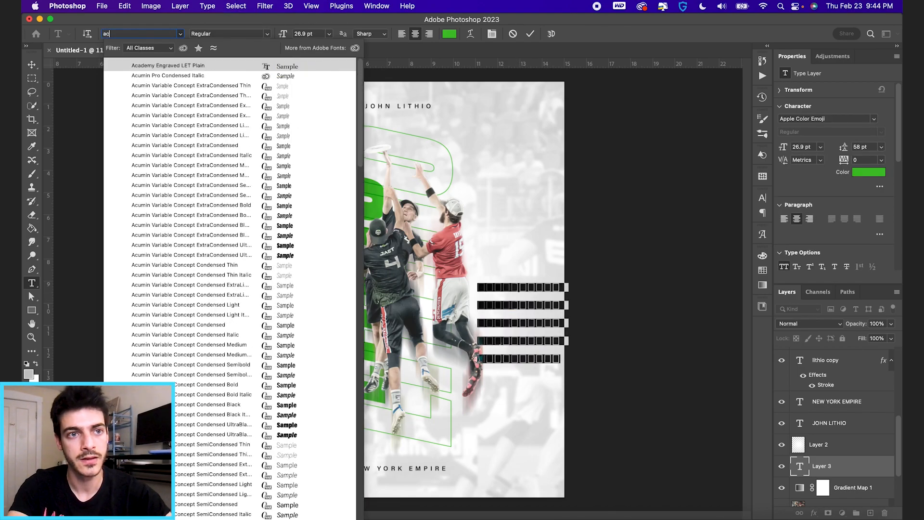
type("umin")
key("Down")
key("Down")
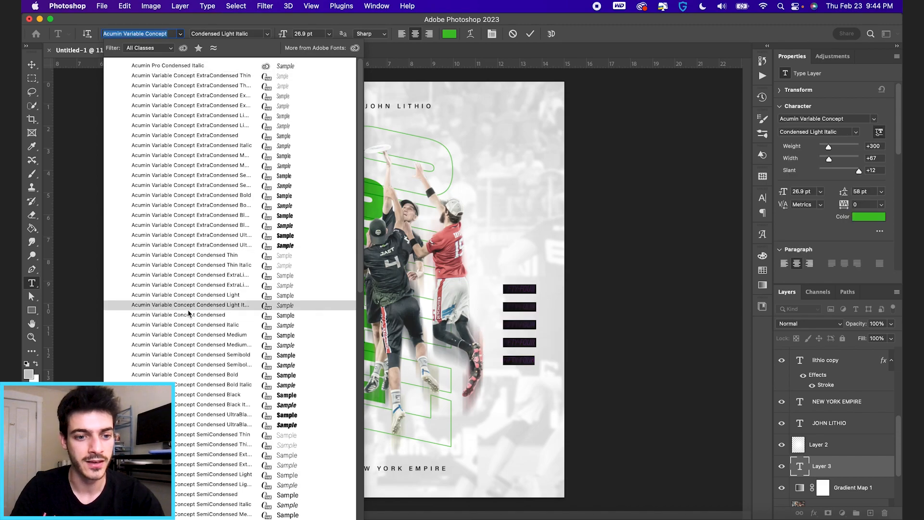
scroll(189, 312, "down", 10)
scroll(189, 313, "down", 5)
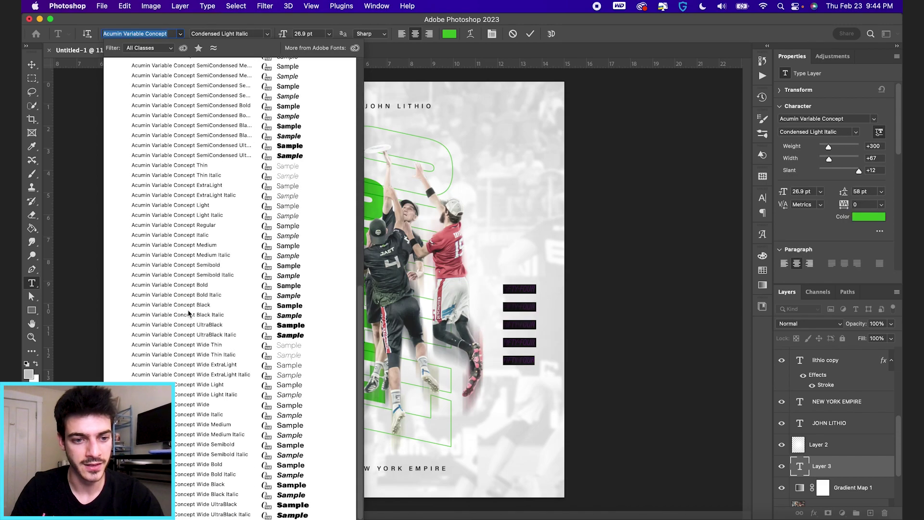
left_click(222, 486)
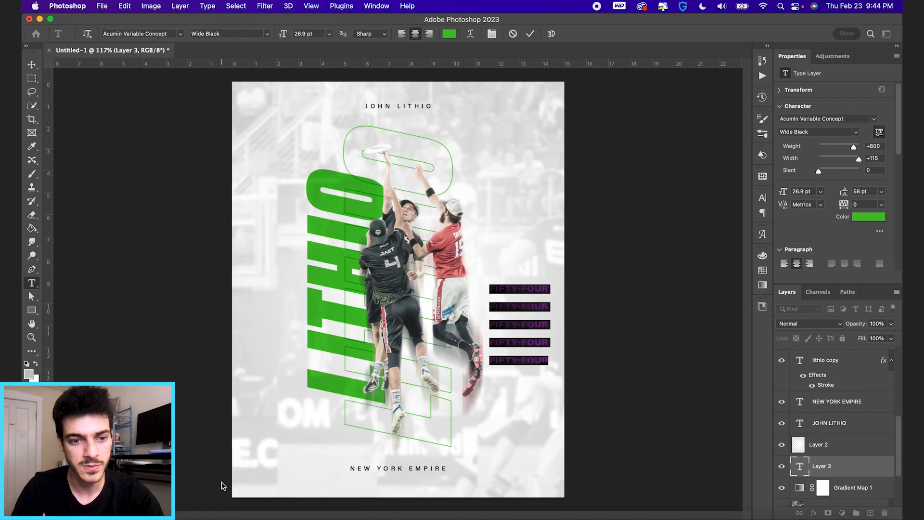
left_click(763, 198)
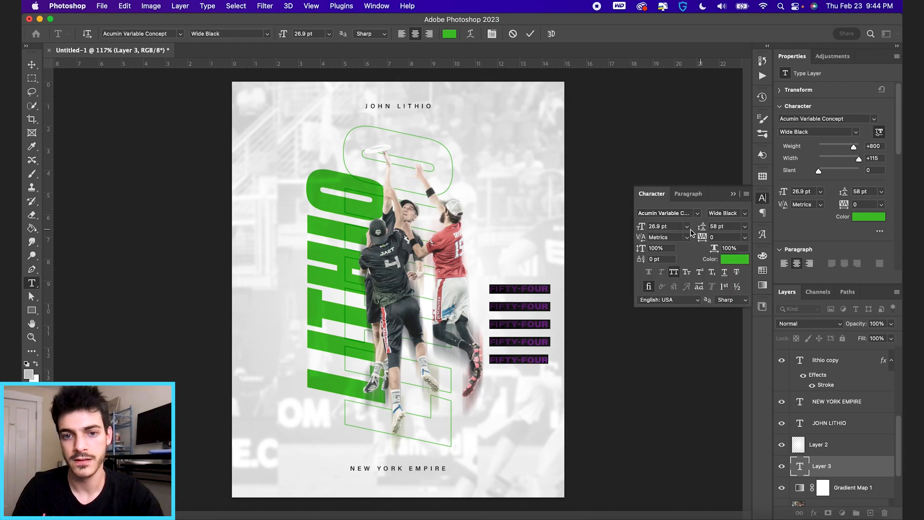
left_click_drag(700, 227, 684, 231)
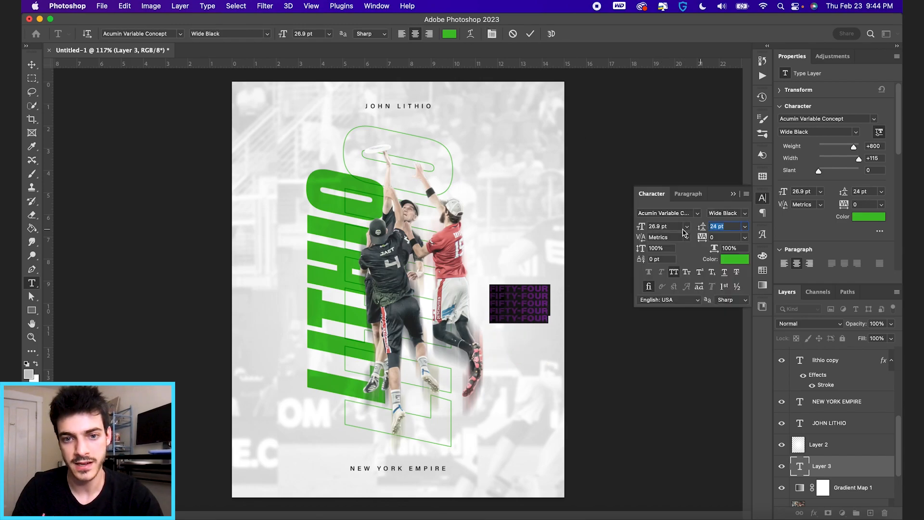
left_click(733, 196)
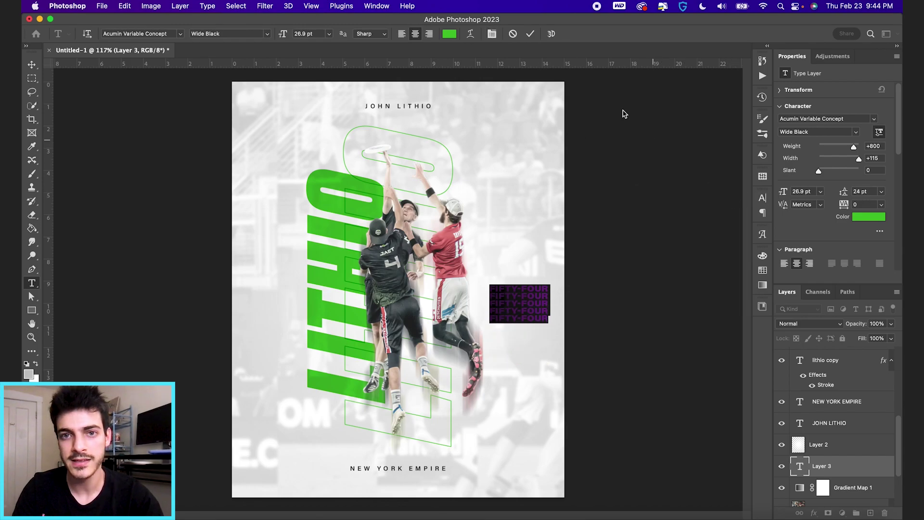
left_click(530, 34)
- Move the FIFTY-FOUR block down beside the players' legs
key("v")
mouse_move(547, 301)
left_mouse_down()
mouse_move(492, 381)
mouse_move(499, 394)
left_mouse_up()
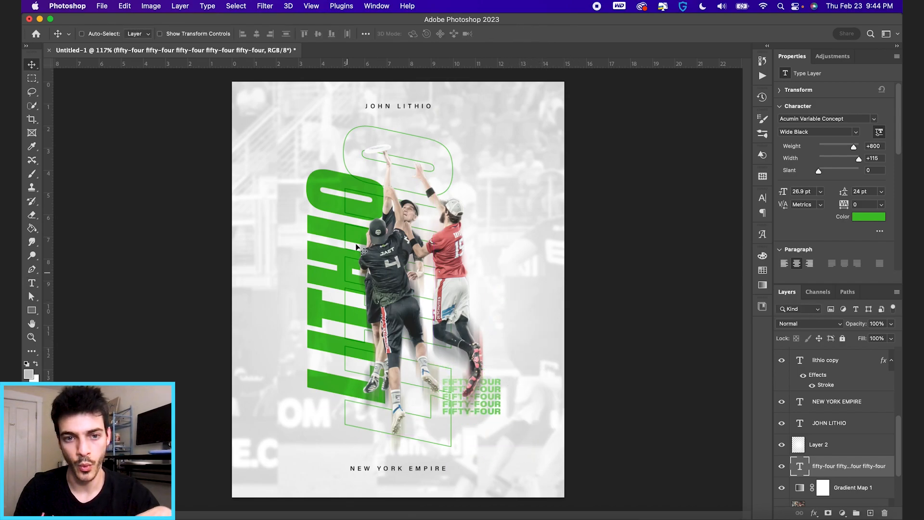
- Nudge the FIFTY-FOUR block right and resize it with Free Transform
left_click_drag(480, 406, 499, 455)
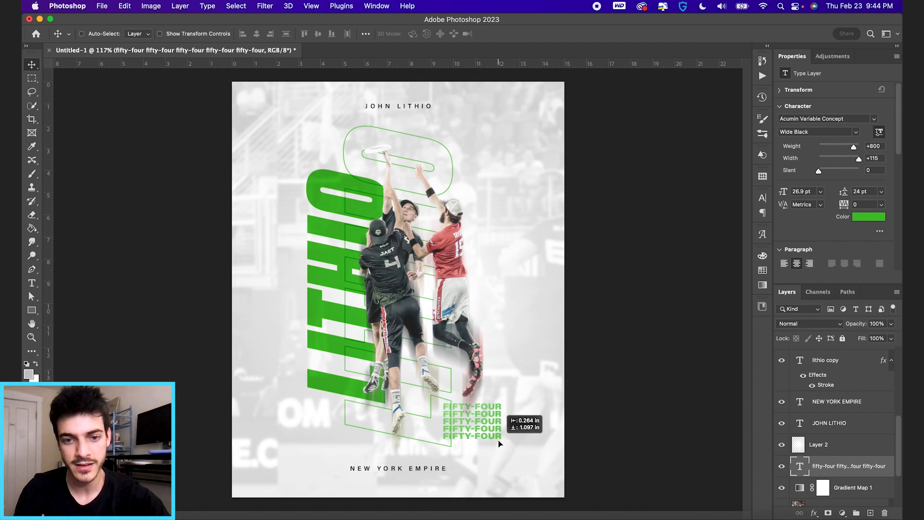
key("cmd+t")
left_click_drag(506, 399, 521, 390)
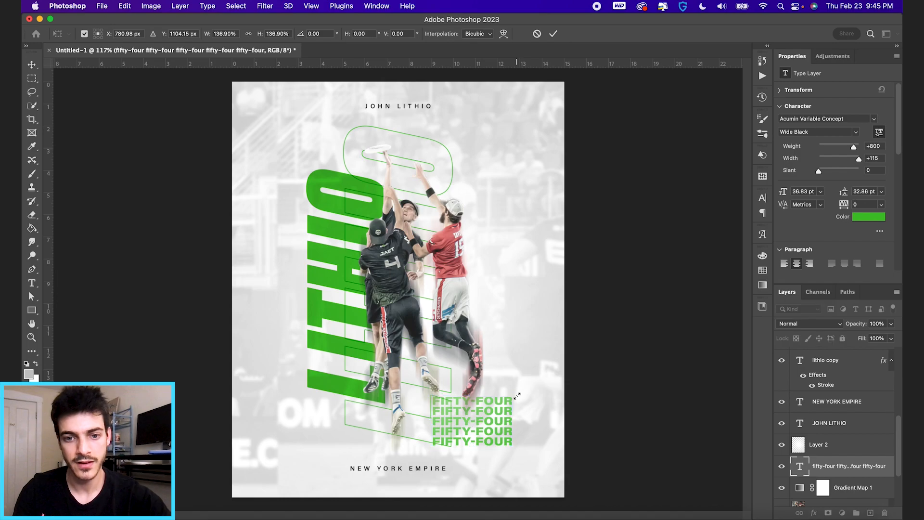
key("Return")
- Set the block's leading to 31 pt and tracking to 60 in the Character panel
left_click(494, 34)
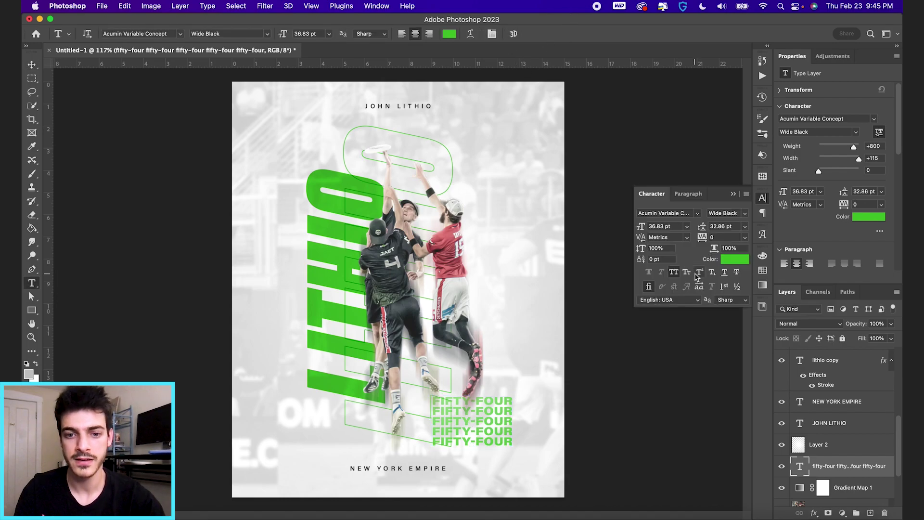
left_click(722, 226)
type("32")
key("Return")
key("Down")
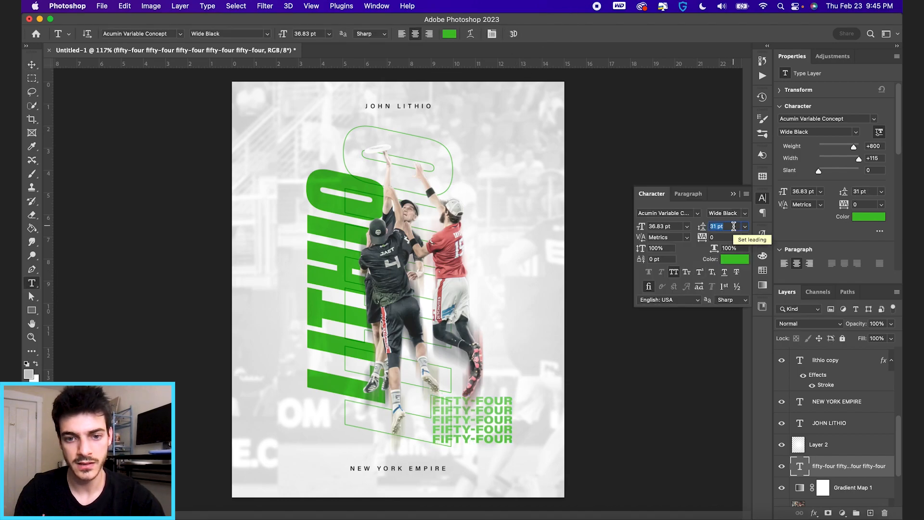
key("Return")
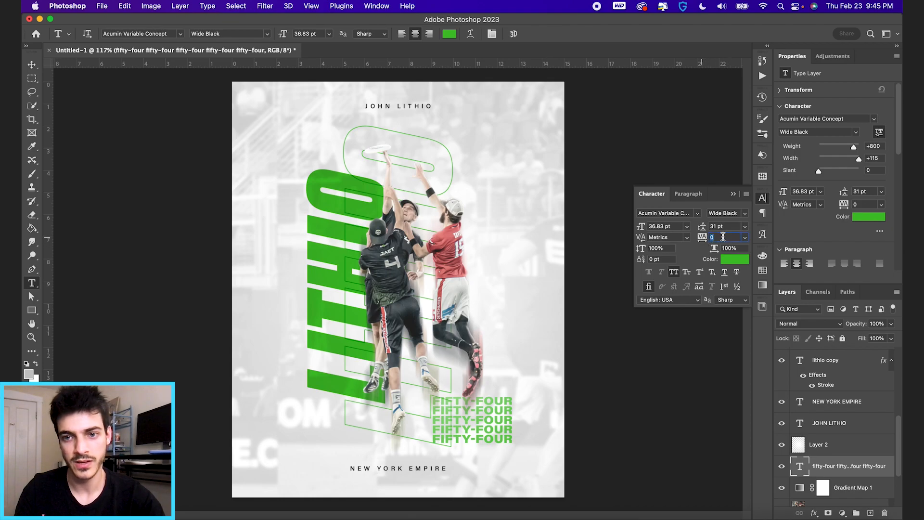
type("60")
key("Return")
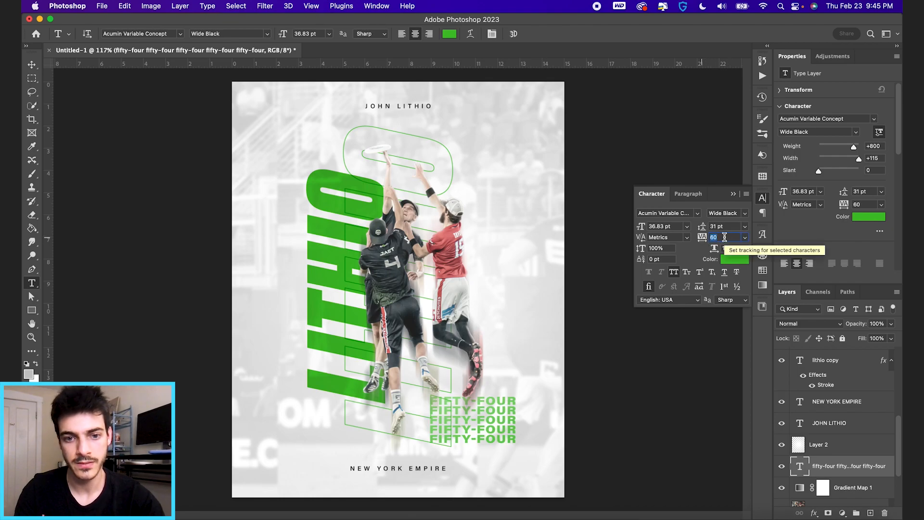
key("v")
- Move the text down, scale it to 82%, and recolour it light grey
mouse_move(547, 382)
left_mouse_down()
mouse_move(553, 395)
mouse_move(519, 409)
left_mouse_up()
key("super+t")
key("Return")
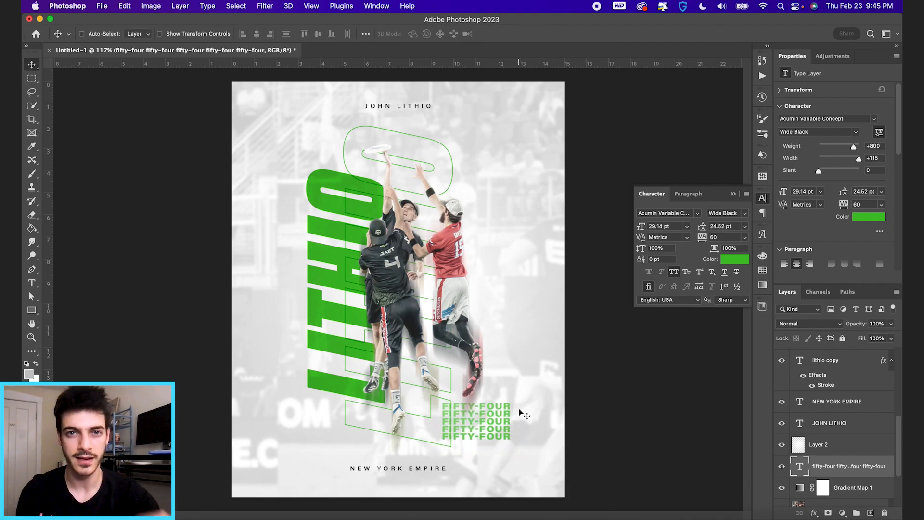
left_click(763, 270)
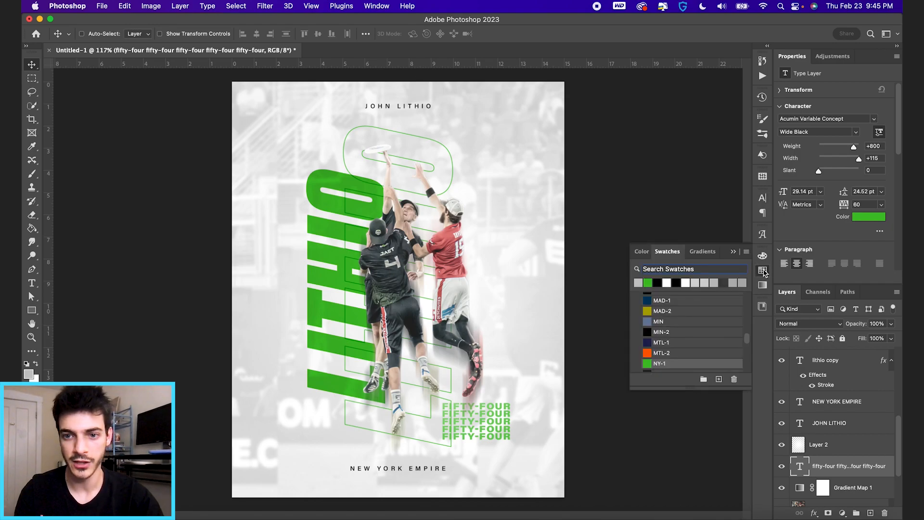
left_click(638, 283)
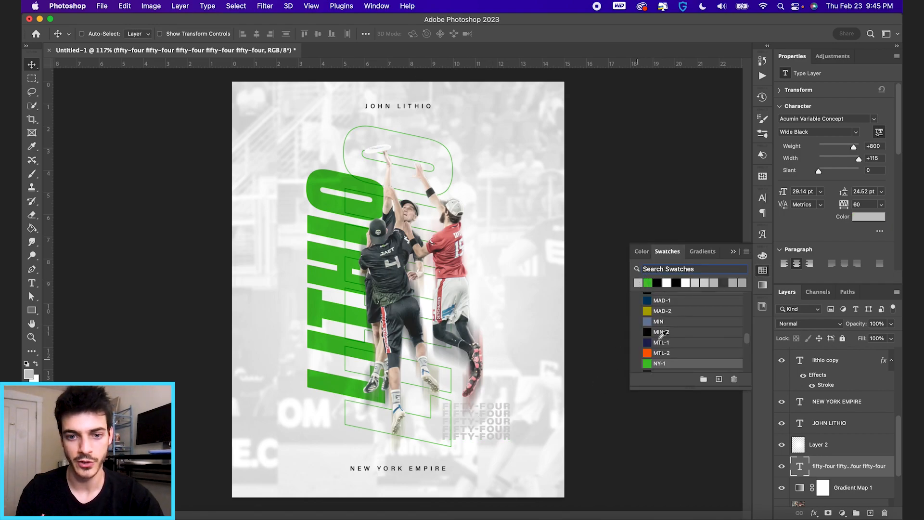
left_click(734, 253)
- Nudge the FIFTY-FOUR text right and up against the grid
key("super+apostrophe")
key("Right")
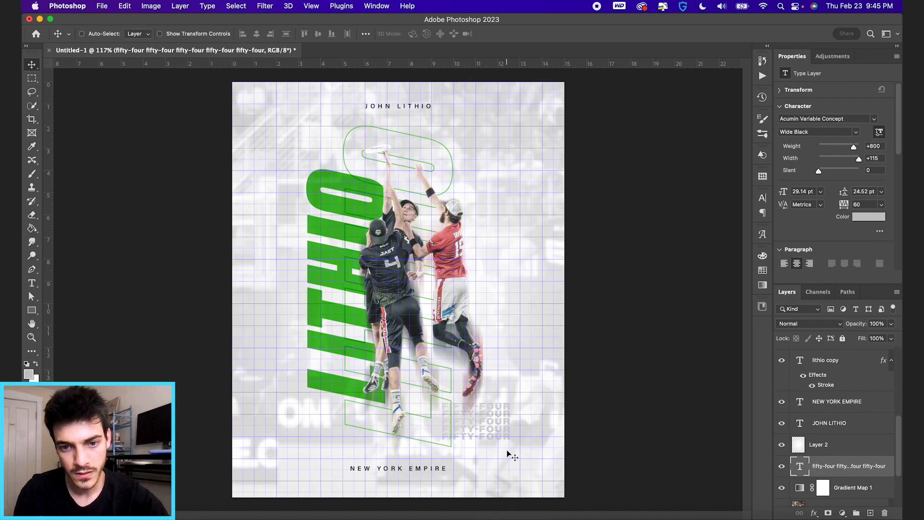
key("Right")
key("Up")
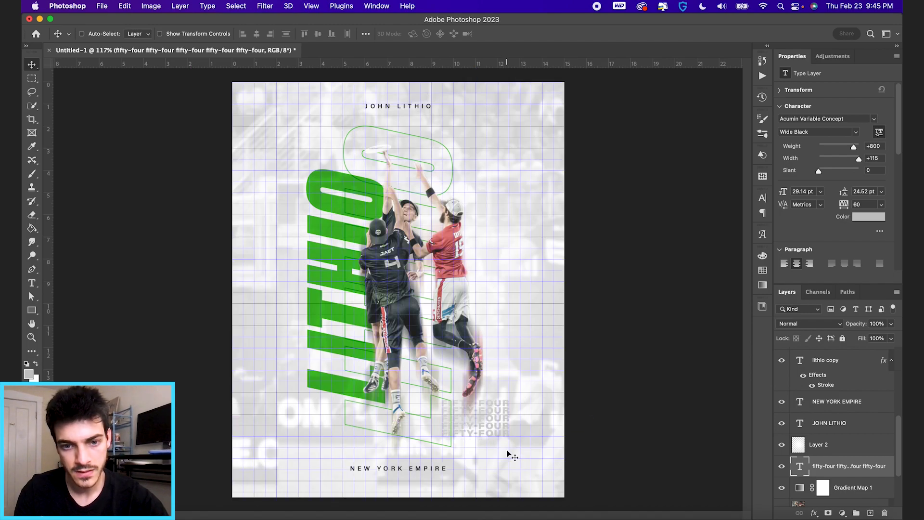
key("super+apostrophe")
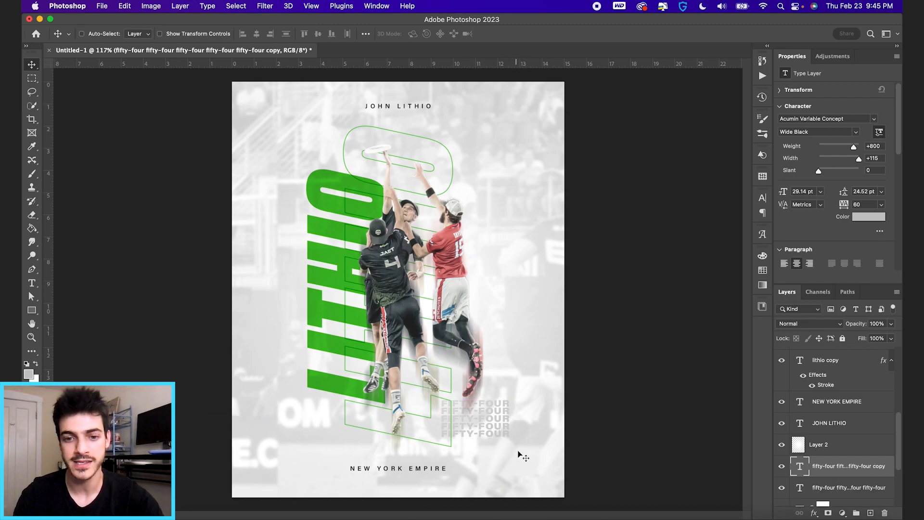
- Alt-drag a copy of FIFTY-FOUR to the top left and retype it as four rows of X's
left_click_drag(500, 428, 337, 192)
double_click(316, 157)
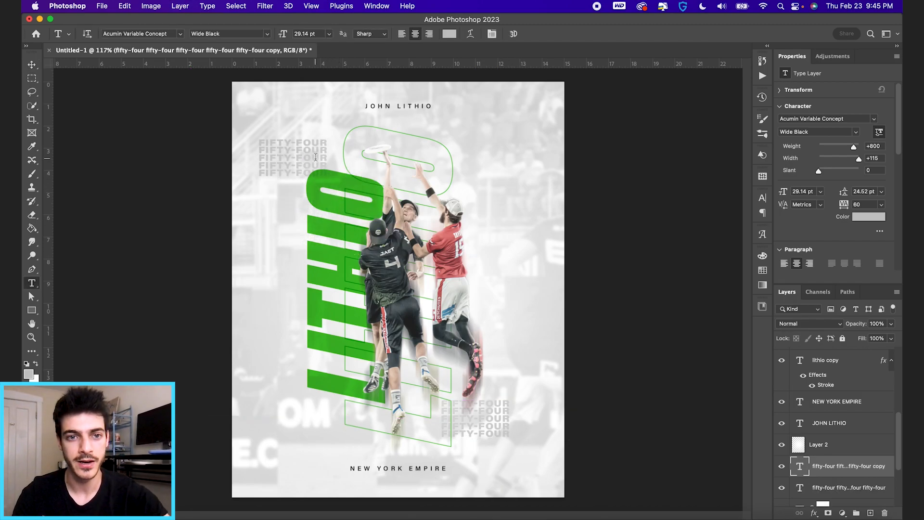
type("X")
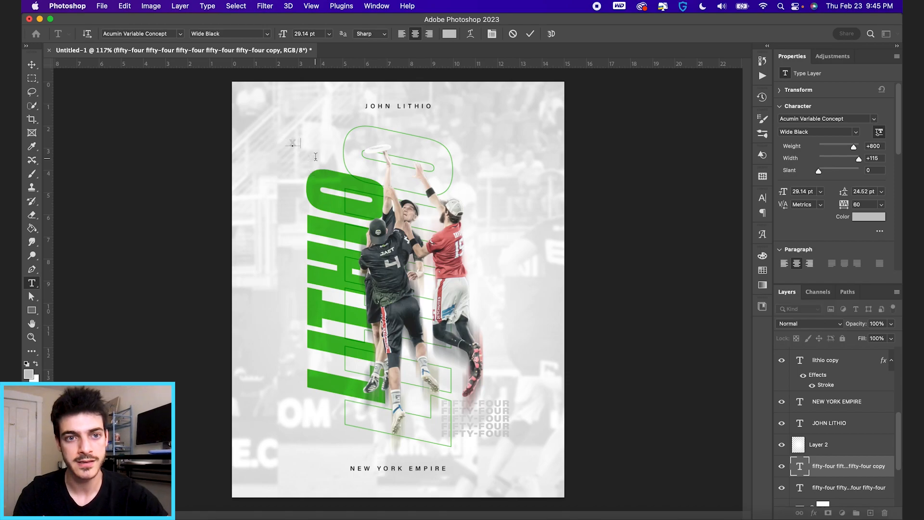
type("XXXX")
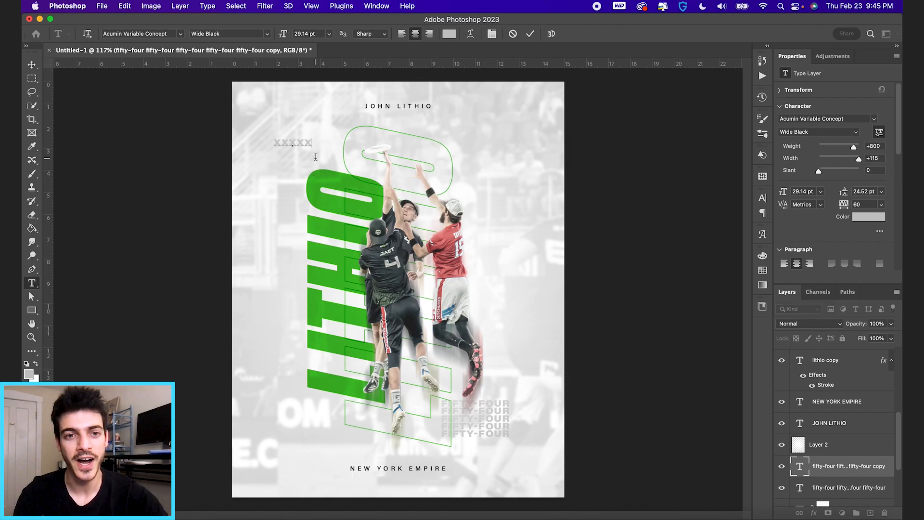
key("super+a")
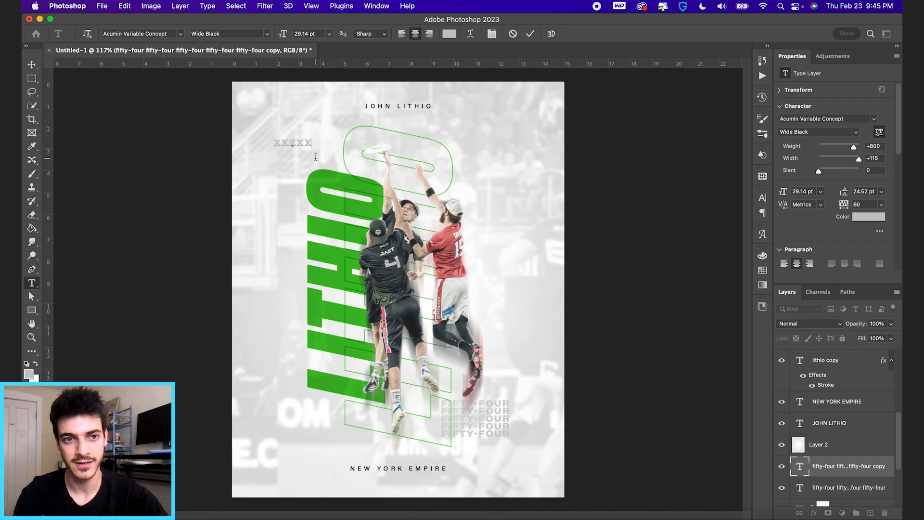
key("super+c")
key("super+v")
key("super+v")
key("super+v")
key("super+v")
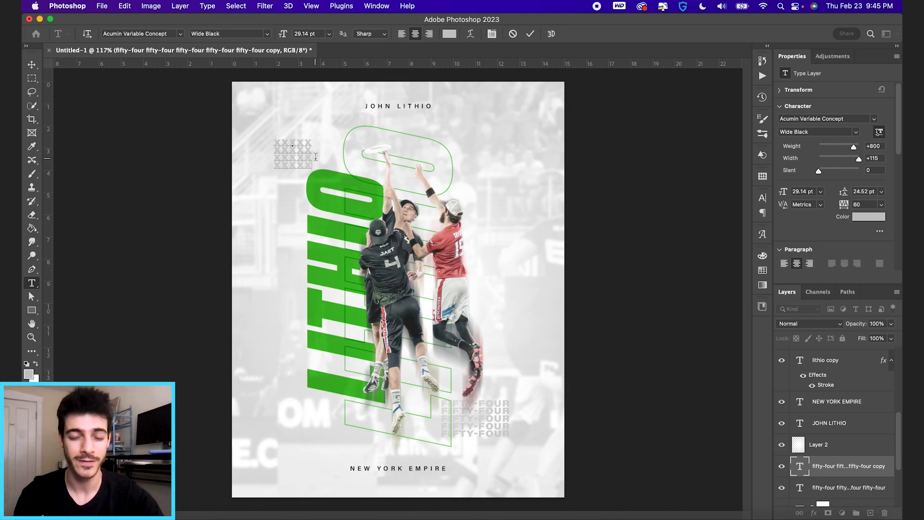
left_click(531, 35)
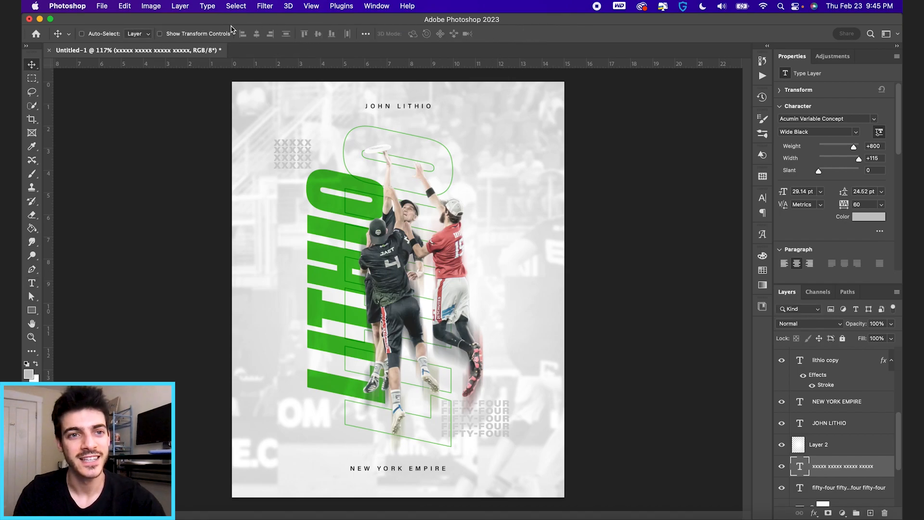
- Switch the X block to the Light style and shrink it to about 67%
left_click(262, 33)
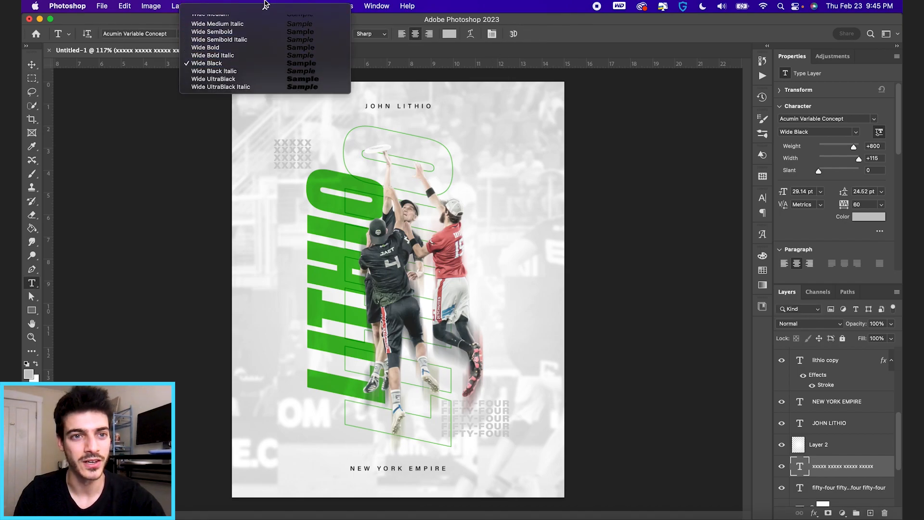
scroll(259, 58, "up", 5)
scroll(256, 51, "up", 5)
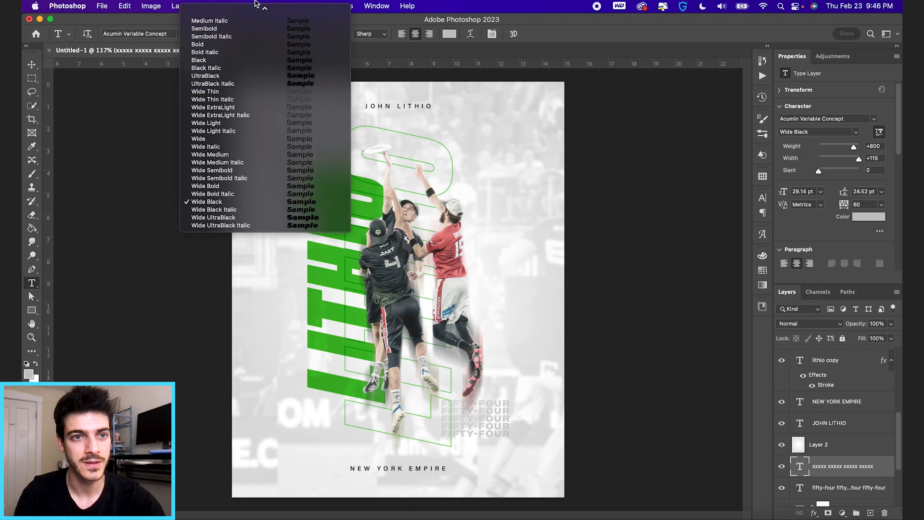
left_click(254, 40)
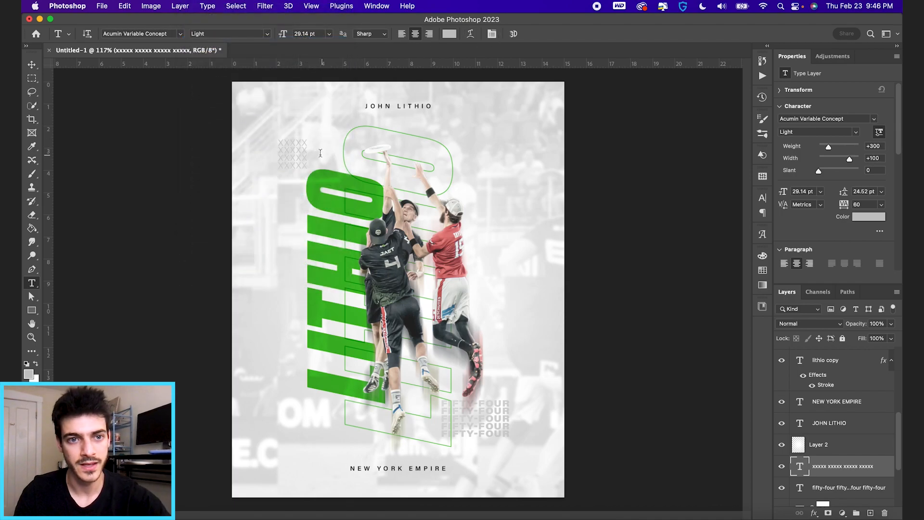
key("super+t")
left_click_drag(311, 137, 321, 160)
key("Return")
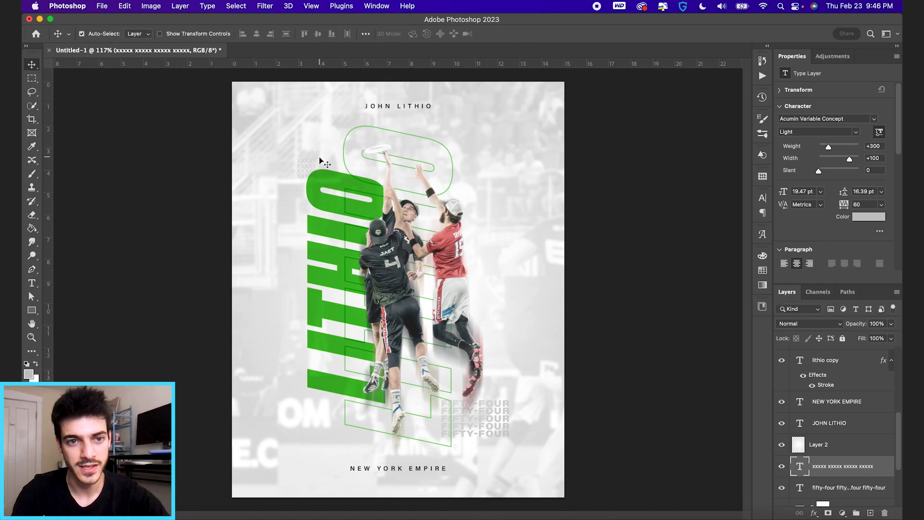
key("super+apostrophe")
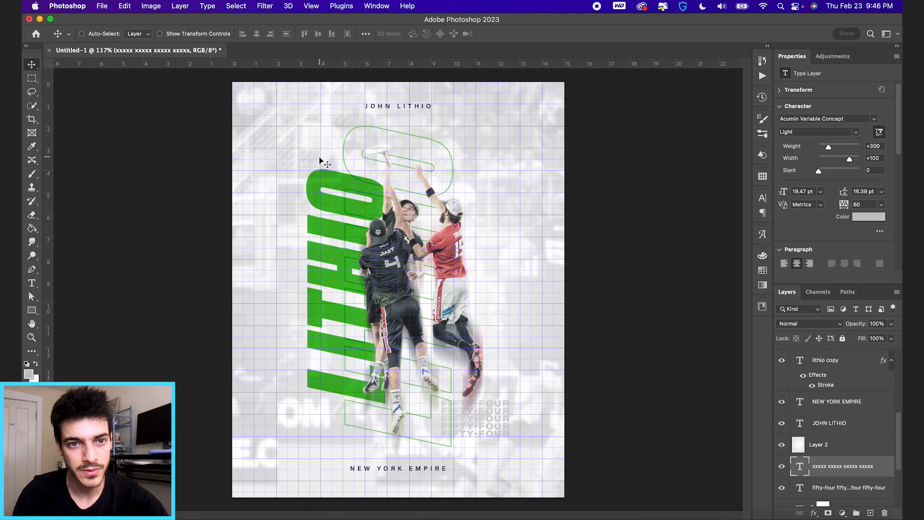
key("super+apostrophe")
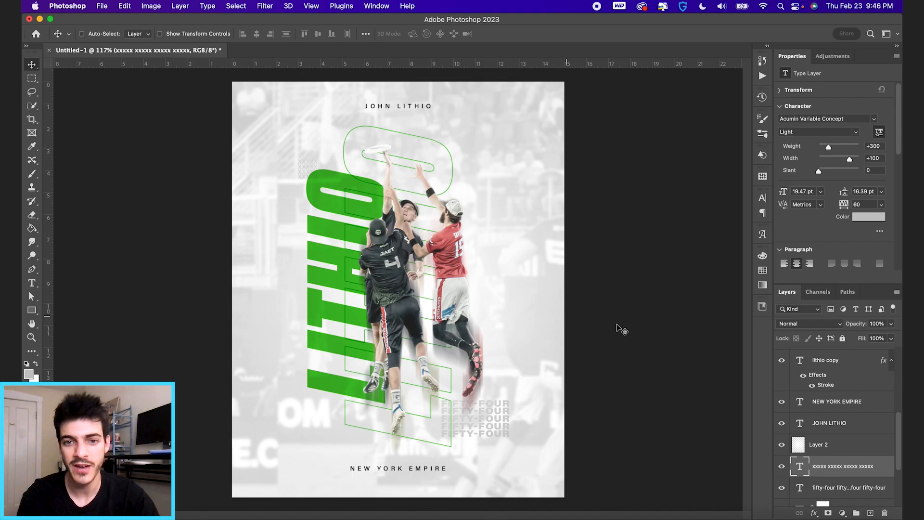
scroll(845, 439, "up", 4)
scroll(844, 439, "up", 2)
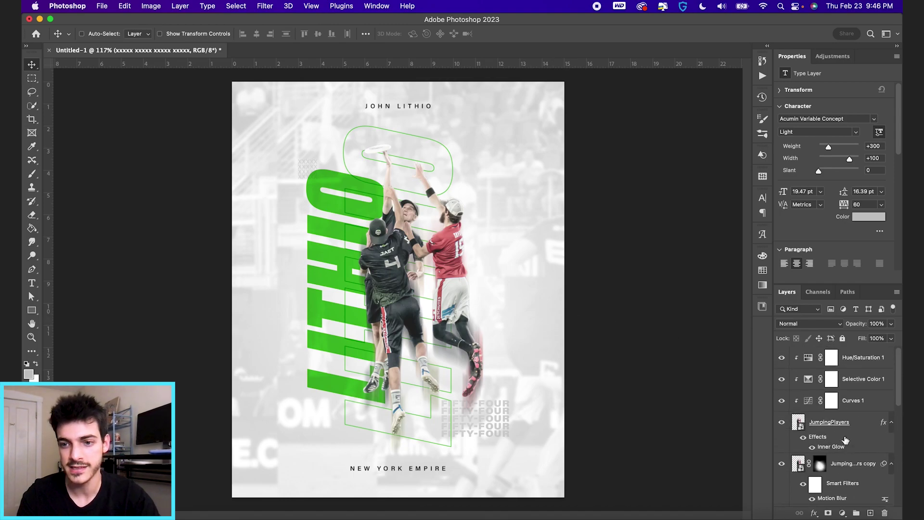
- Add a new empty layer above the Hue/Saturation 1 adjustment
left_click(809, 358)
key("super+shift+alt+n")
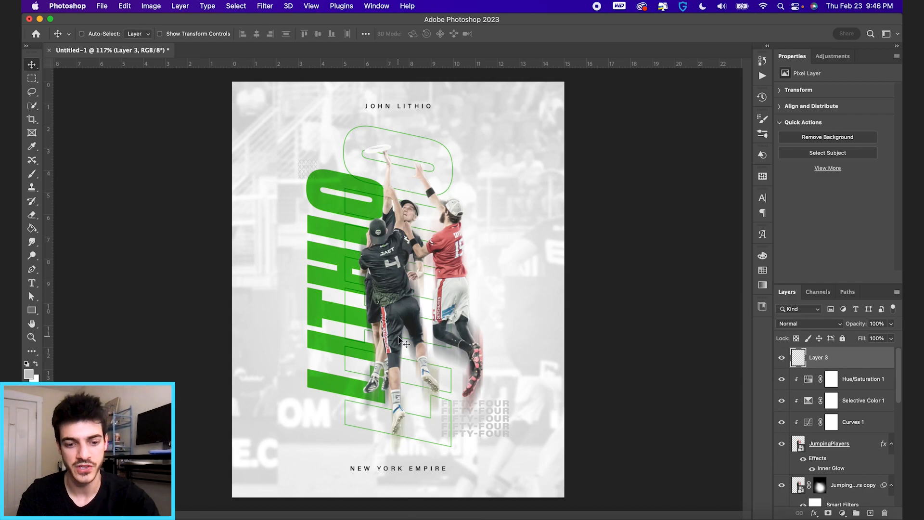
- Fill the new overlay layer with 50% grey across the whole canvas and deselect
key("super+a")
key("w")
right_click(430, 268)
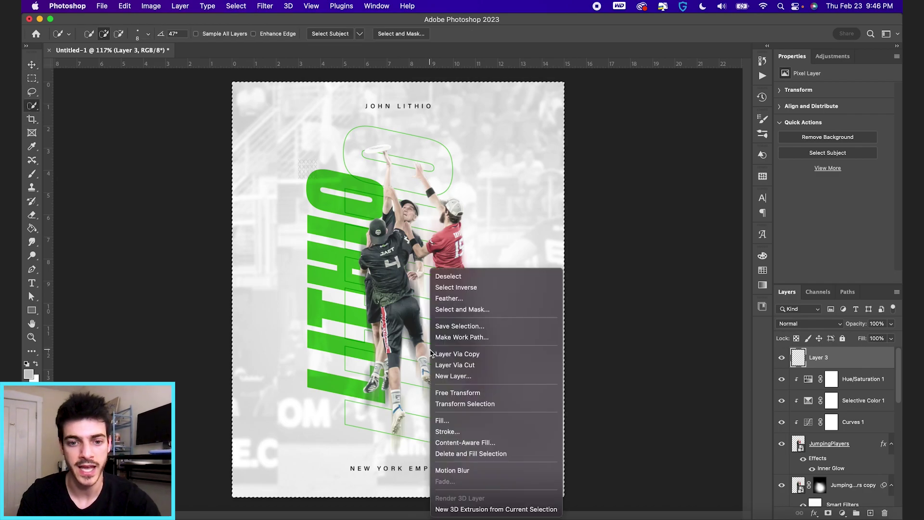
left_click(479, 421)
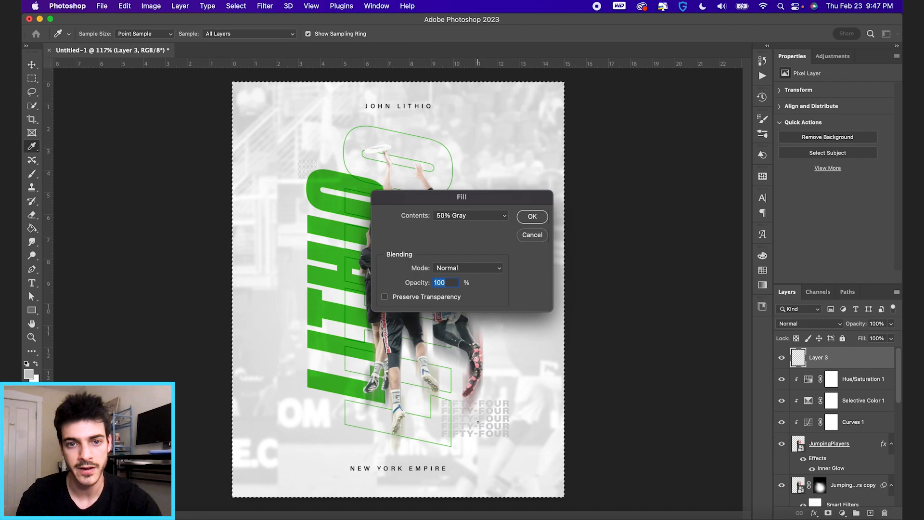
key("Return")
key("super+d")
- Convert the grey layer for smart filters and add 10% monochromatic noise
left_click(265, 6)
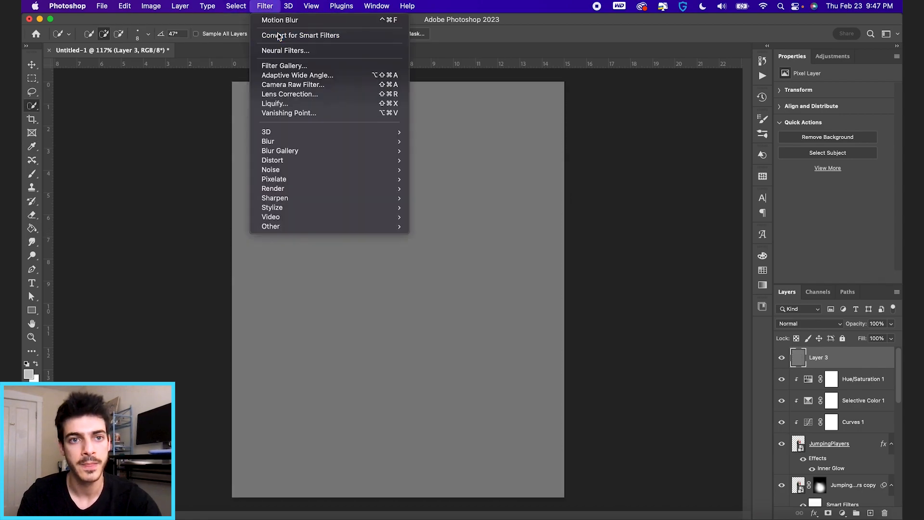
left_click(303, 35)
left_click(265, 6)
mouse_move(271, 169)
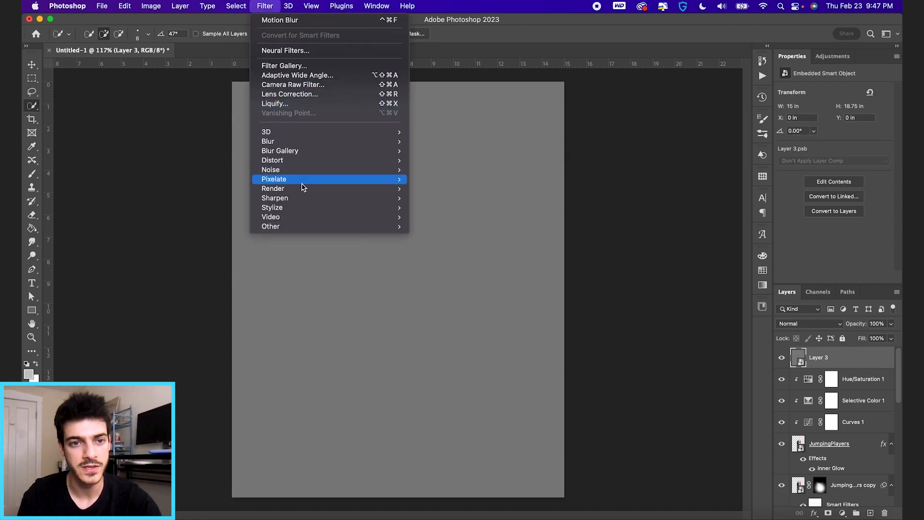
left_click(438, 169)
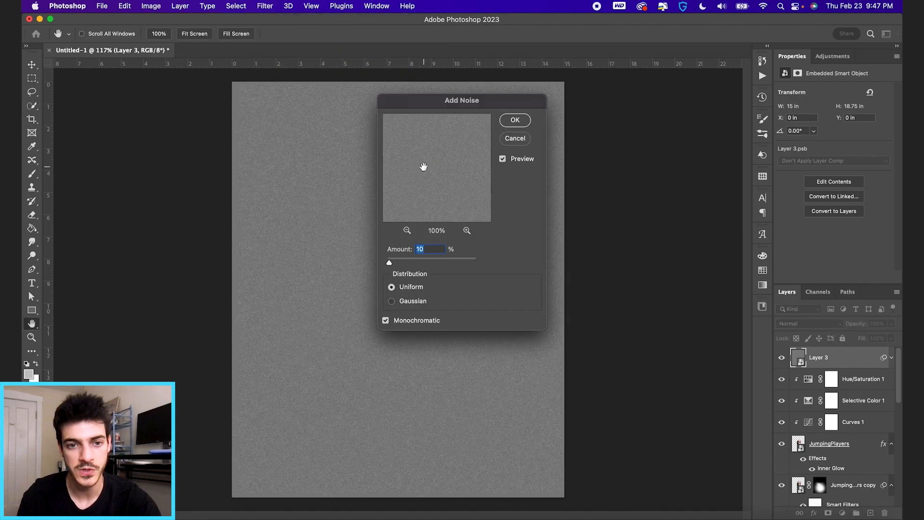
key("Return")
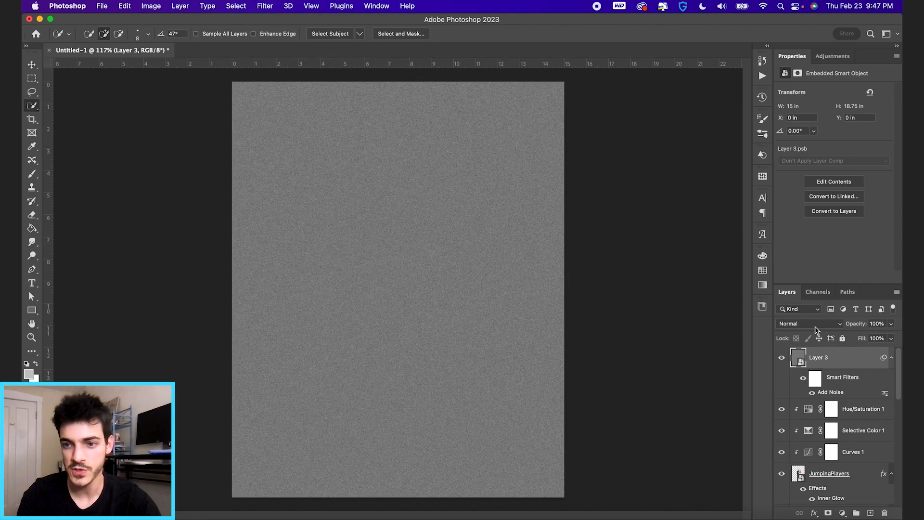
- Blend the noise layer in Hard Light at 50% opacity
left_click(809, 324)
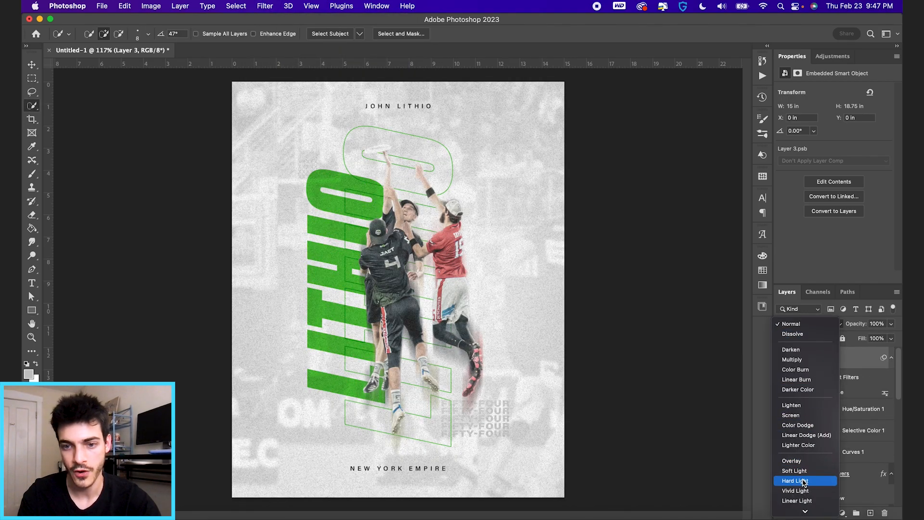
left_click(803, 481)
left_click_drag(860, 325, 836, 325)
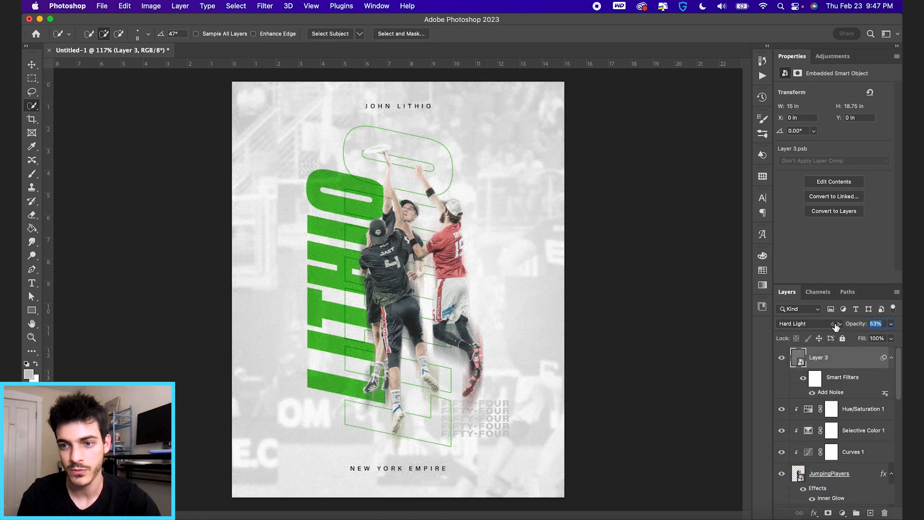
type("50")
key("Return")
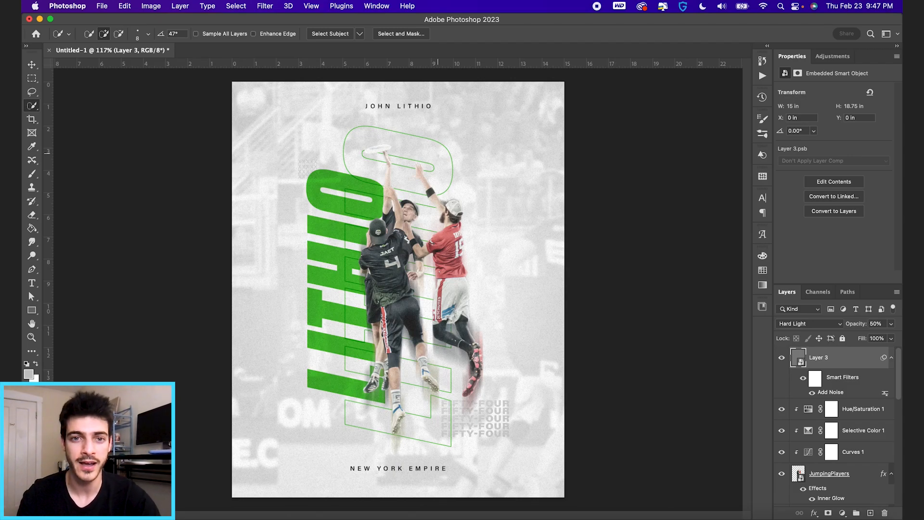
scroll(436, 157, "down", 2)
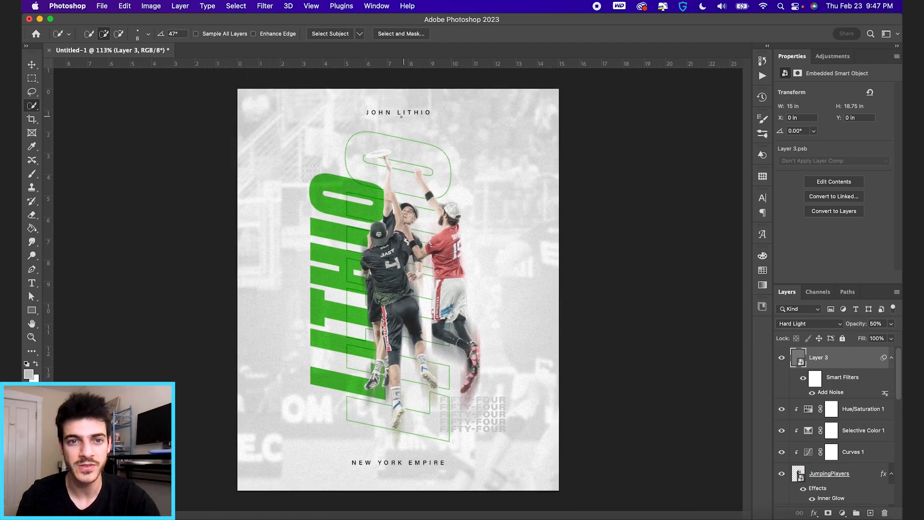
- Select the NEW YORK EMPIRE and JOHN LITHIO text layers and set a dark grey foreground colour
key("t")
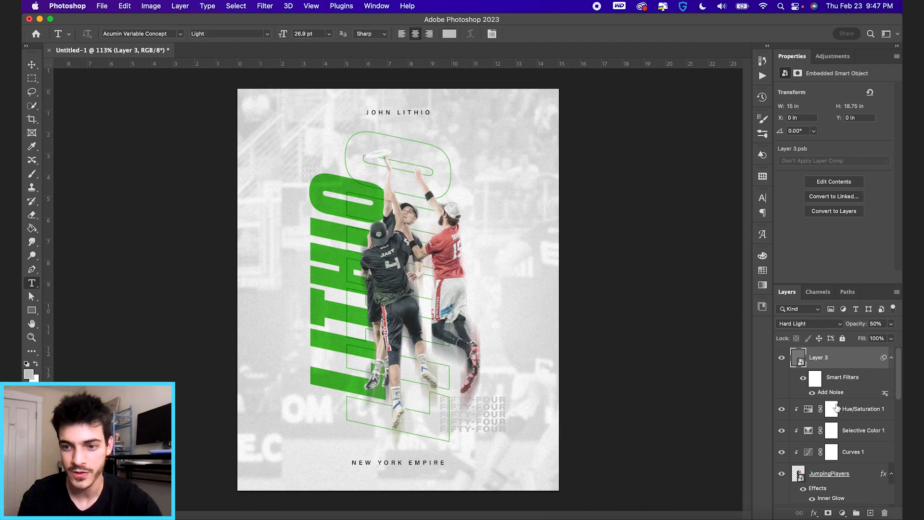
scroll(837, 406, "down", 5)
scroll(837, 407, "down", 3)
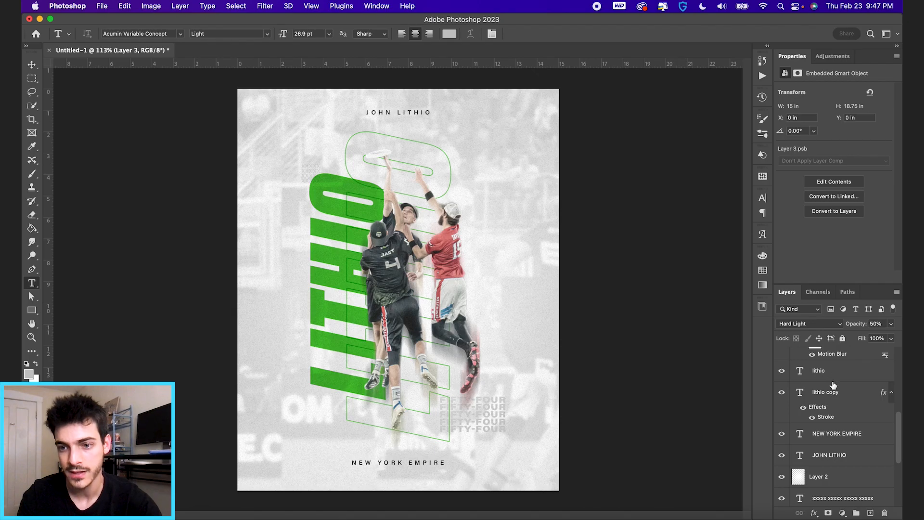
left_click(832, 436)
left_click(830, 455, "shift")
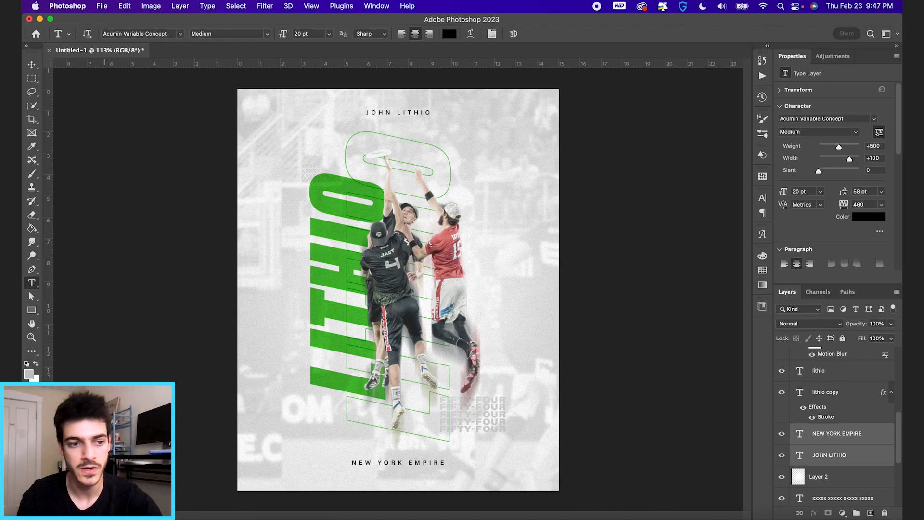
left_click(35, 376)
left_click_drag(203, 467, 177, 451)
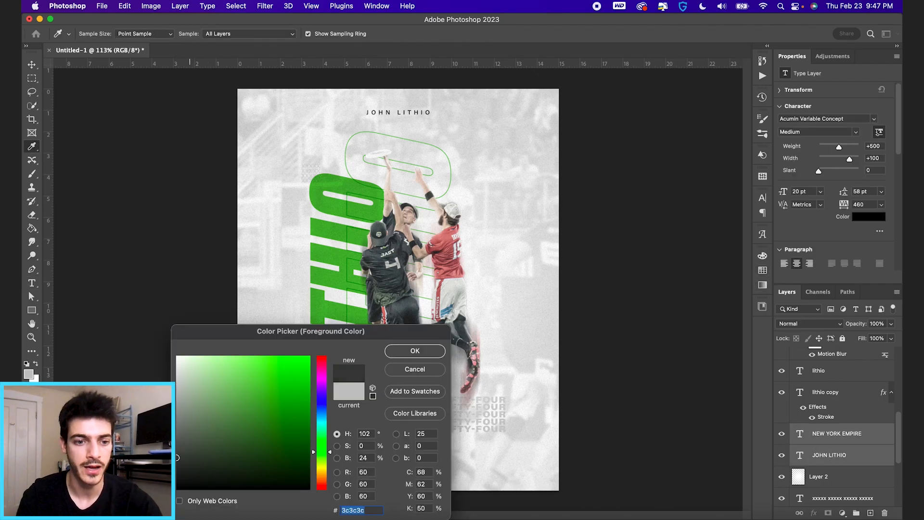
left_click(415, 352)
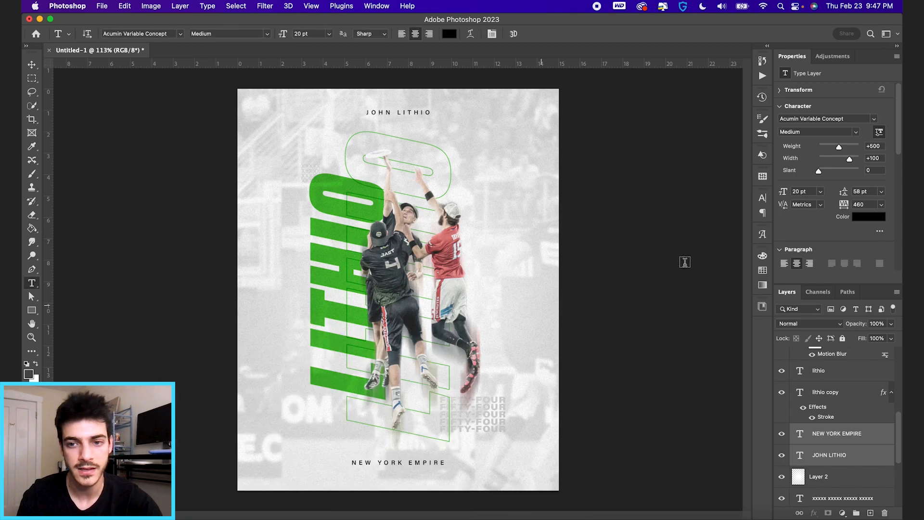
- Apply a grey swatch to the selected text layers from the Swatches panel
left_click(764, 269)
left_click(640, 282)
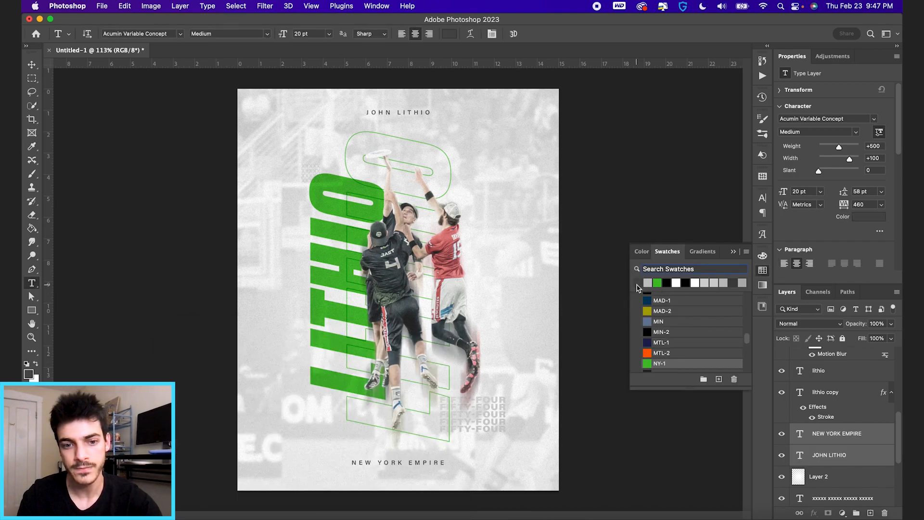
left_click(735, 253)
key("v")
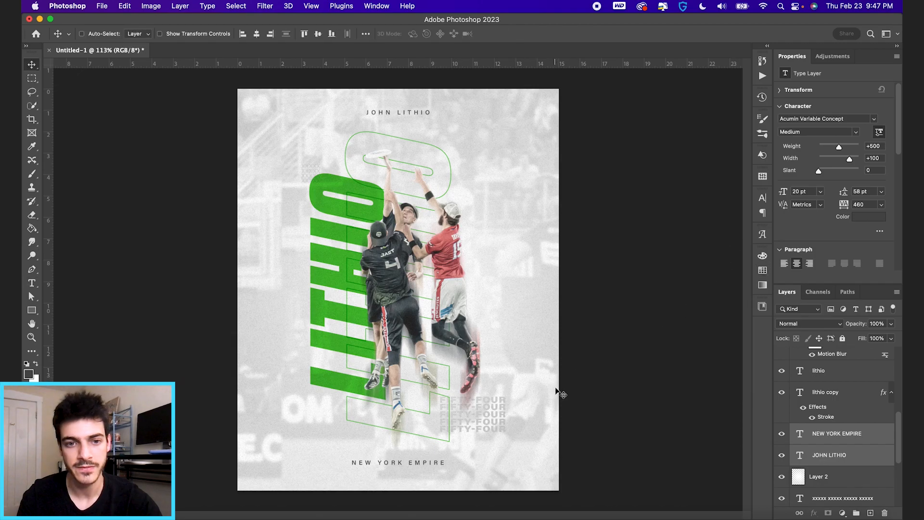
scroll(852, 454, "up", 5)
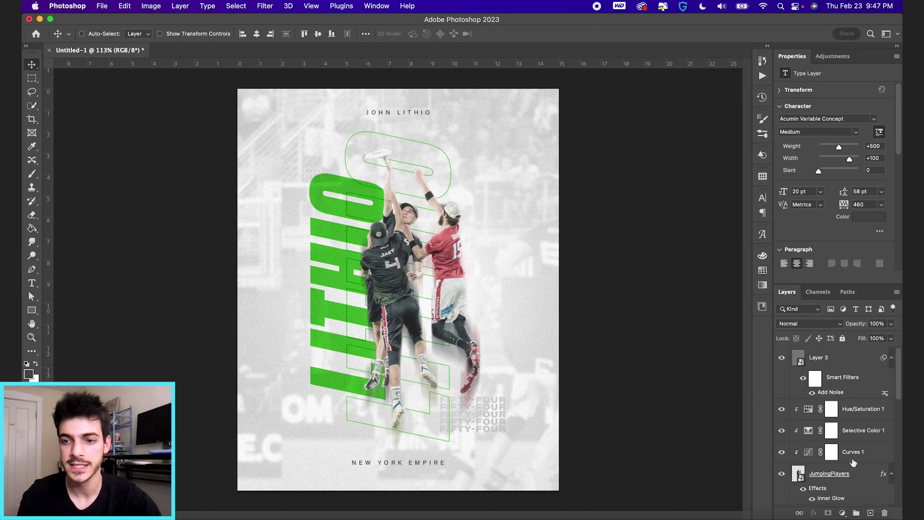
- Hide the noise overlay and stamp all visible content onto a new Layer 4
left_click(781, 358)
left_click(830, 408)
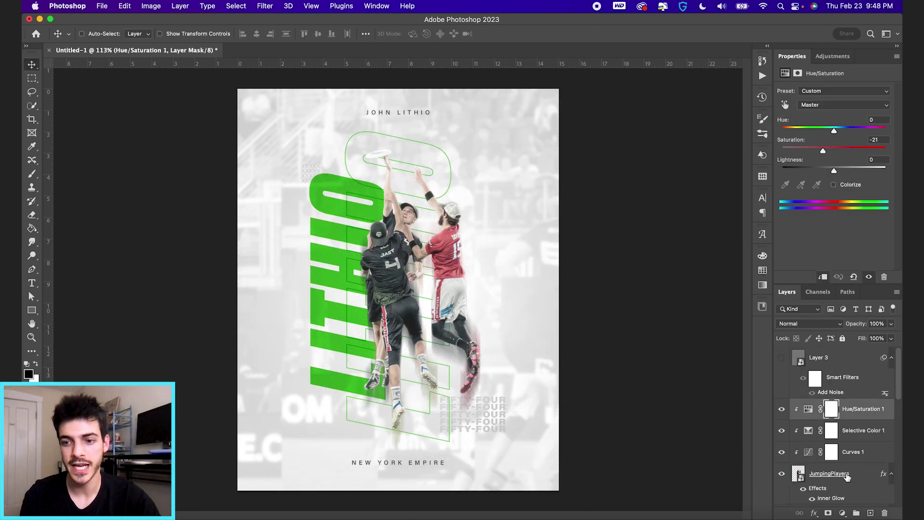
left_click(870, 513)
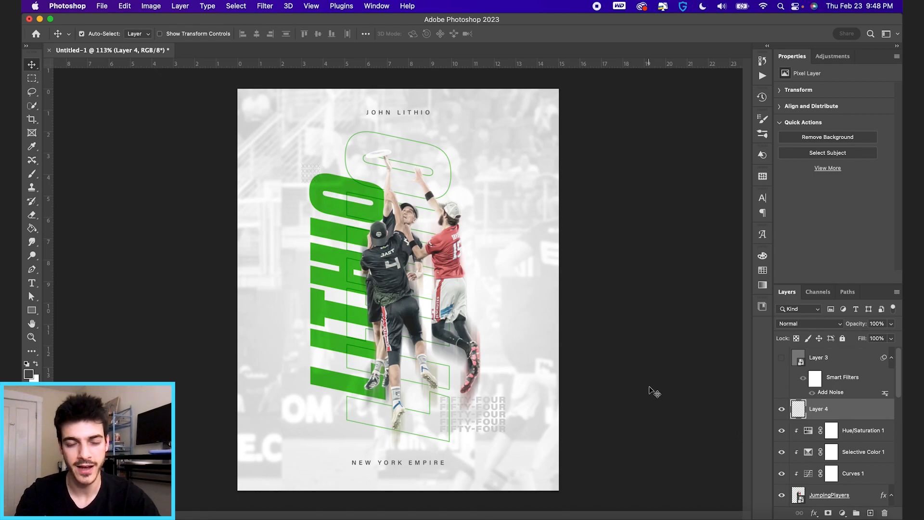
key("super+alt+shift+e")
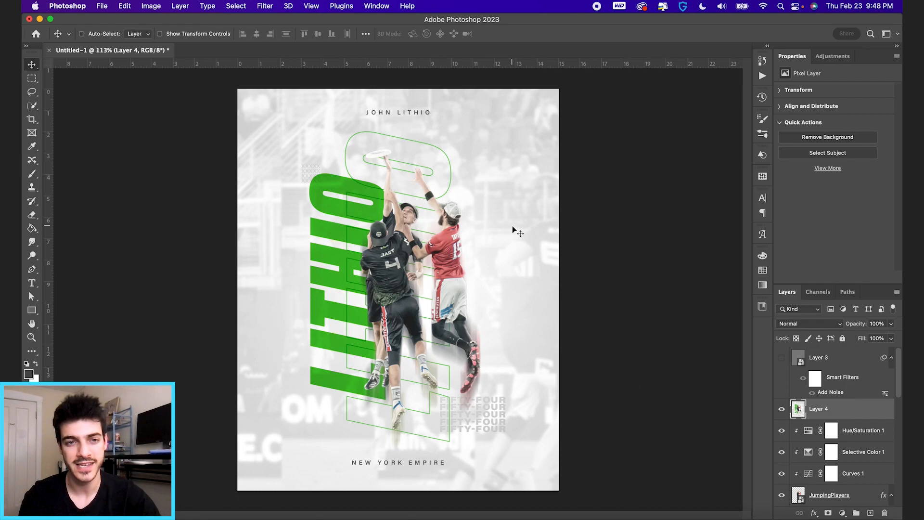
- Convert Layer 4 for smart filters and launch the Camera Raw filter on it
left_click(263, 5)
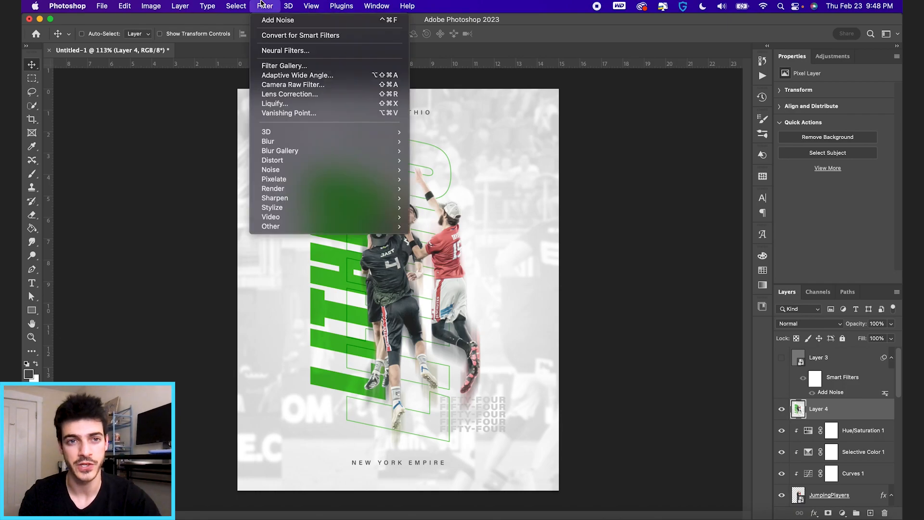
left_click(301, 35)
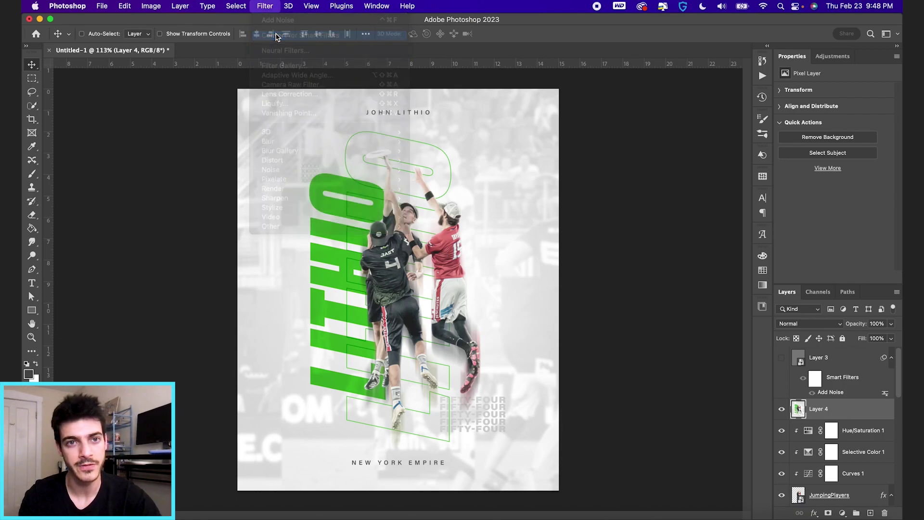
left_click(266, 5)
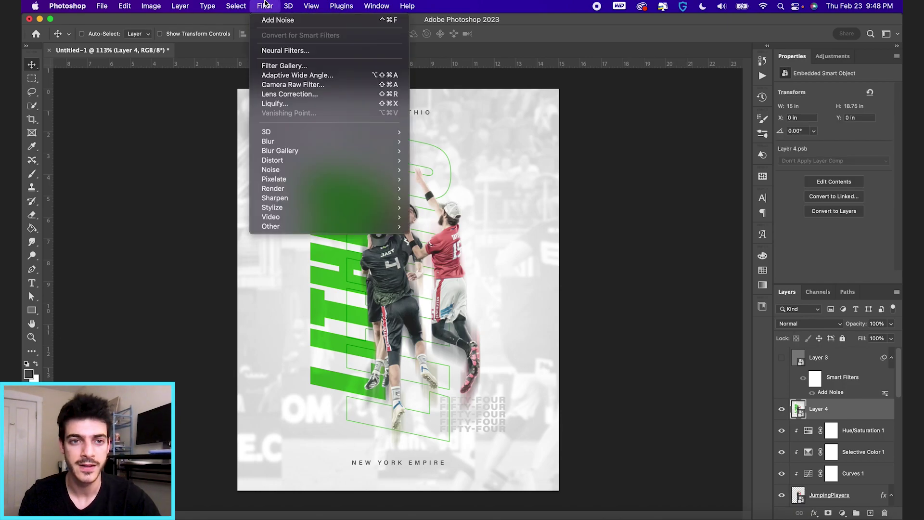
left_click(301, 85)
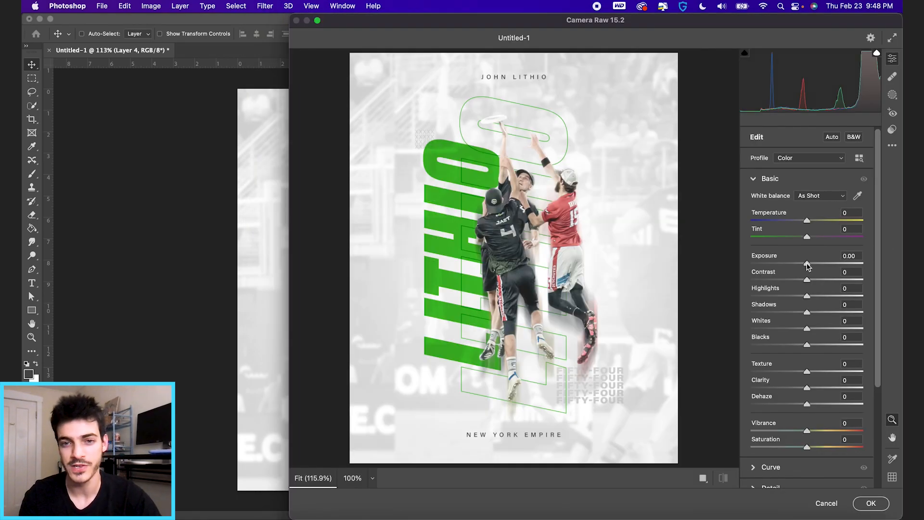
- Raise exposure slightly, cool the temperature, shift tint toward green and boost contrast
left_click_drag(806, 262, 810, 263)
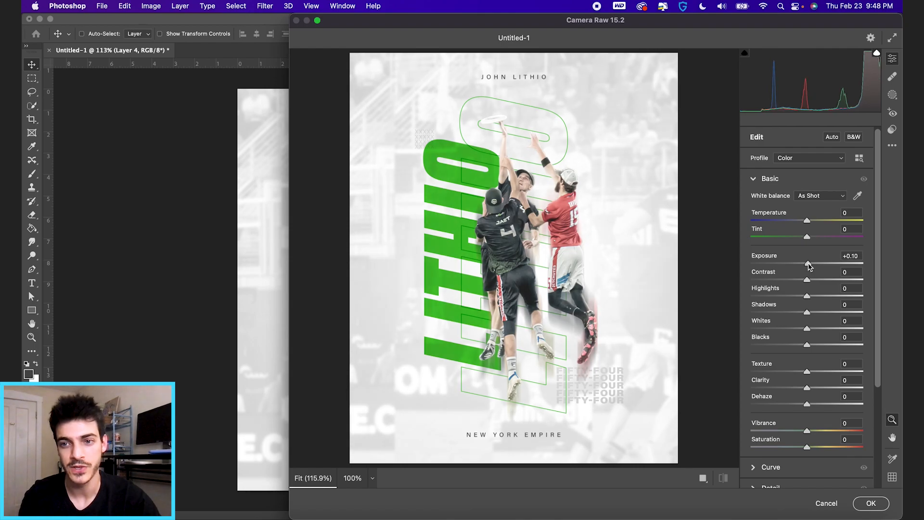
left_click_drag(808, 221, 804, 220)
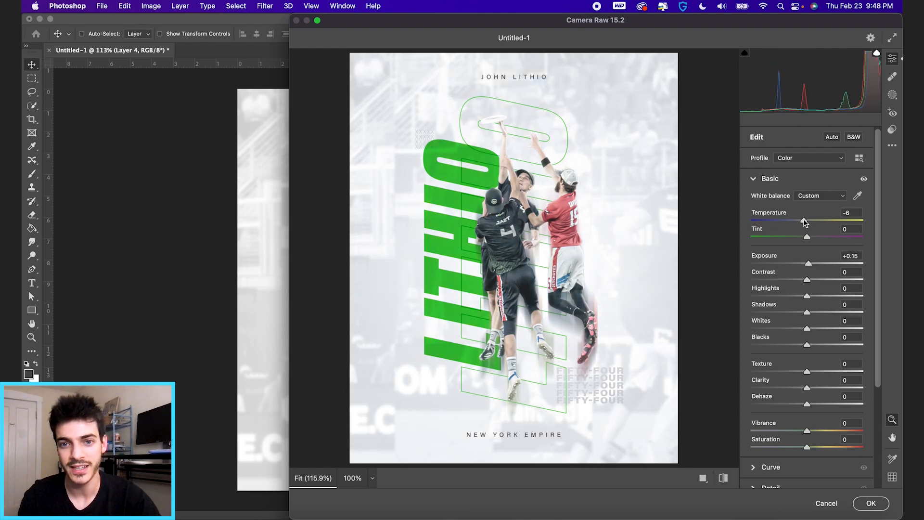
left_click_drag(807, 237, 802, 237)
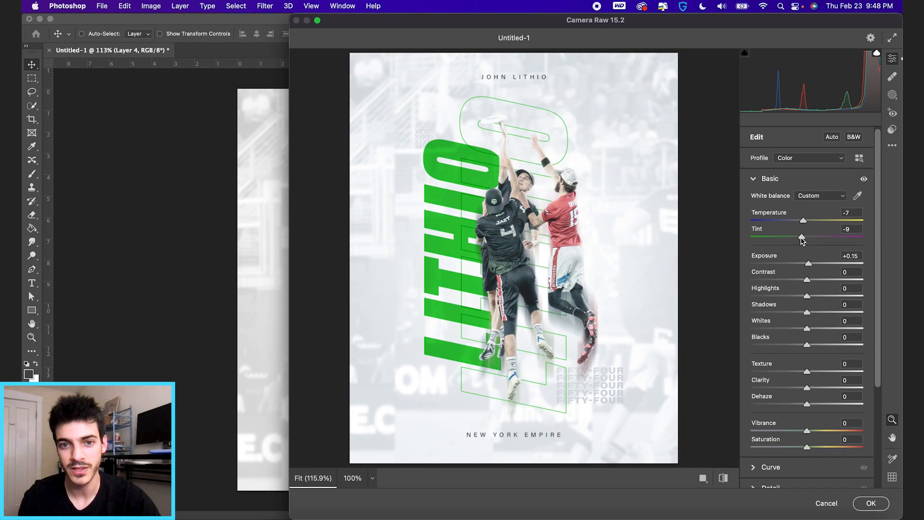
mouse_move(807, 280)
left_mouse_down()
mouse_move(821, 280)
mouse_move(794, 296)
mouse_move(816, 313)
mouse_move(819, 330)
mouse_move(799, 346)
mouse_move(821, 388)
left_mouse_up()
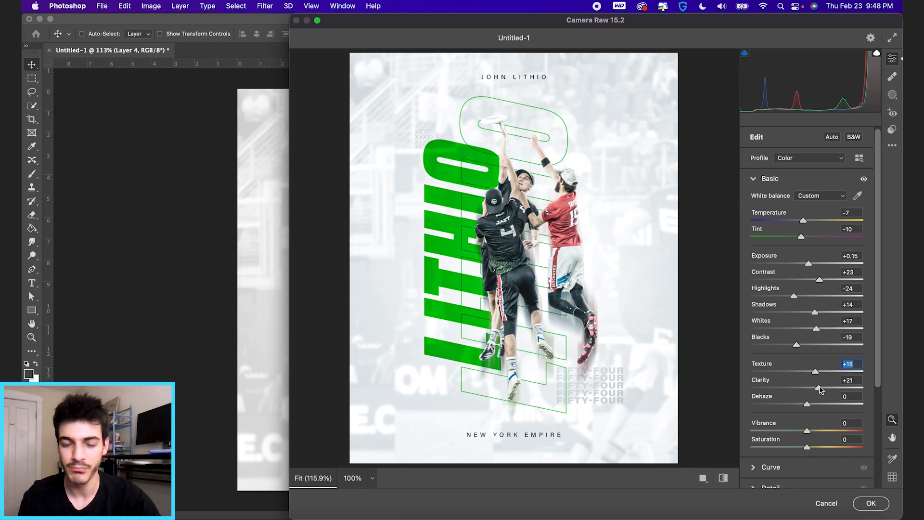
scroll(819, 389, "down", 4)
scroll(794, 390, "down", 4)
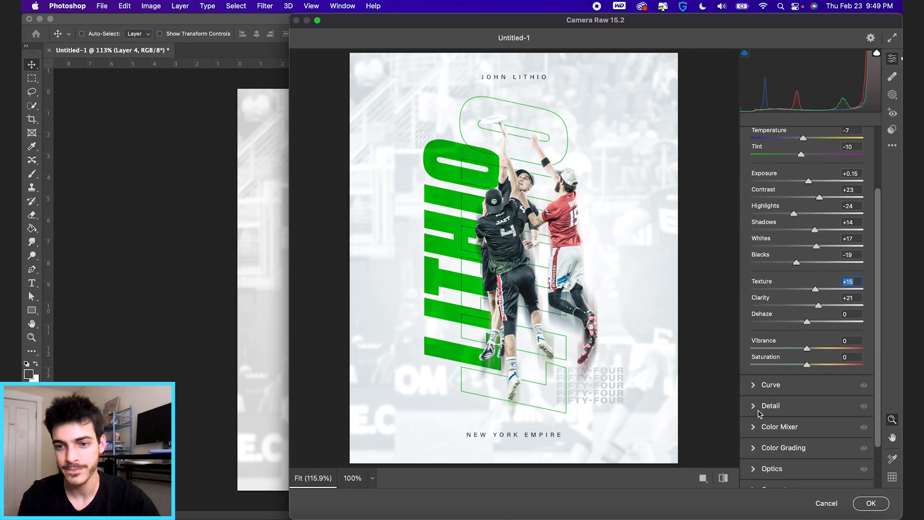
scroll(766, 404, "down", 3)
- Add a -20 vignette in the Effects section and apply the Camera Raw grade
left_click(755, 457)
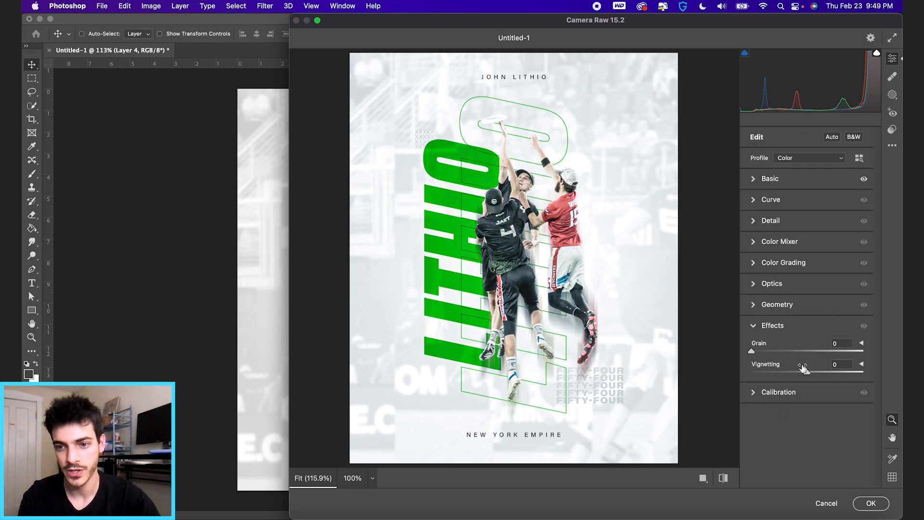
left_click_drag(806, 371, 795, 375)
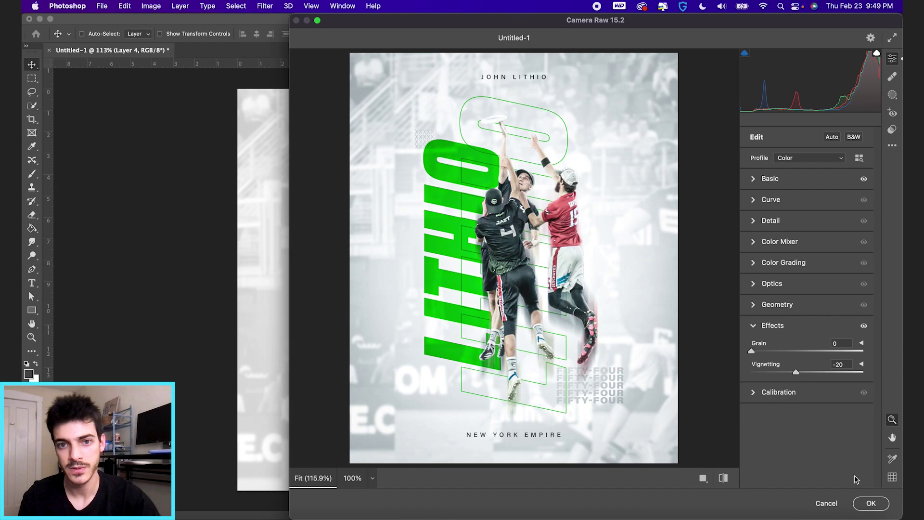
left_click(870, 504)
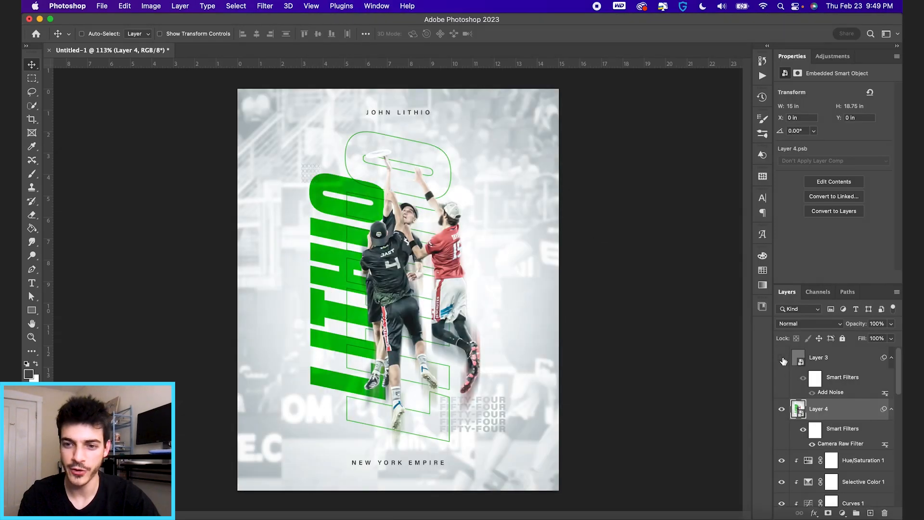